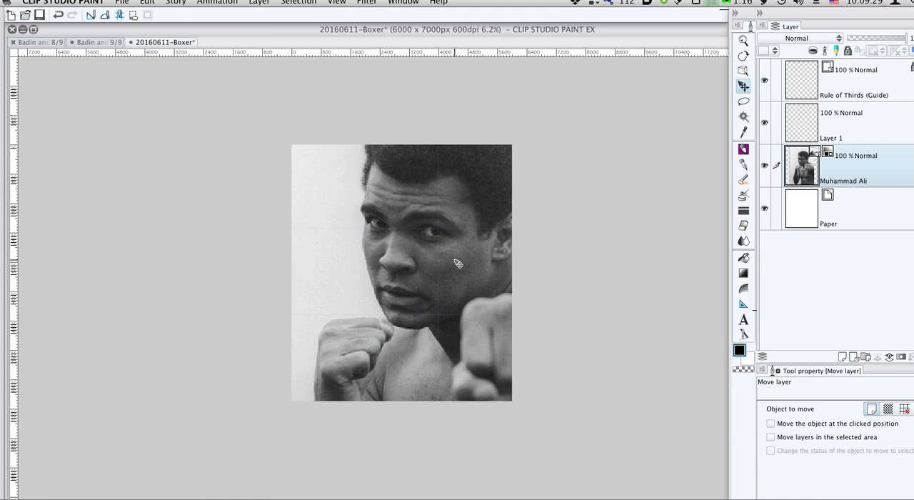
- Scale down the Muhammad Ali photo layer and nudge it so the face and both fists sit in the canvas
left_click_drag(454, 260, 455, 260)
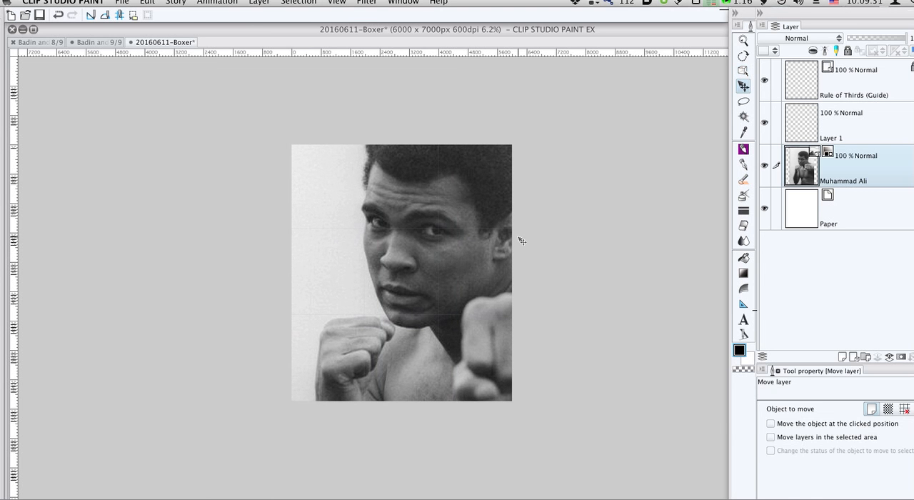
key("o")
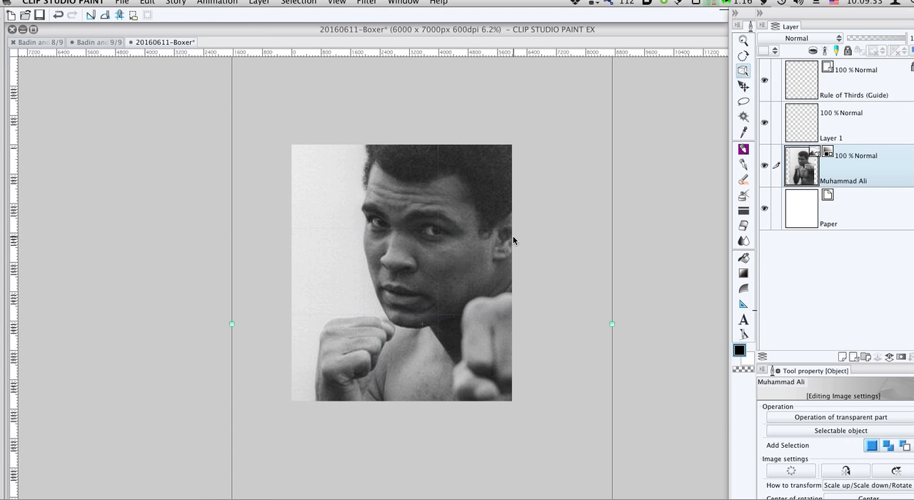
scroll(513, 235, "down", 1)
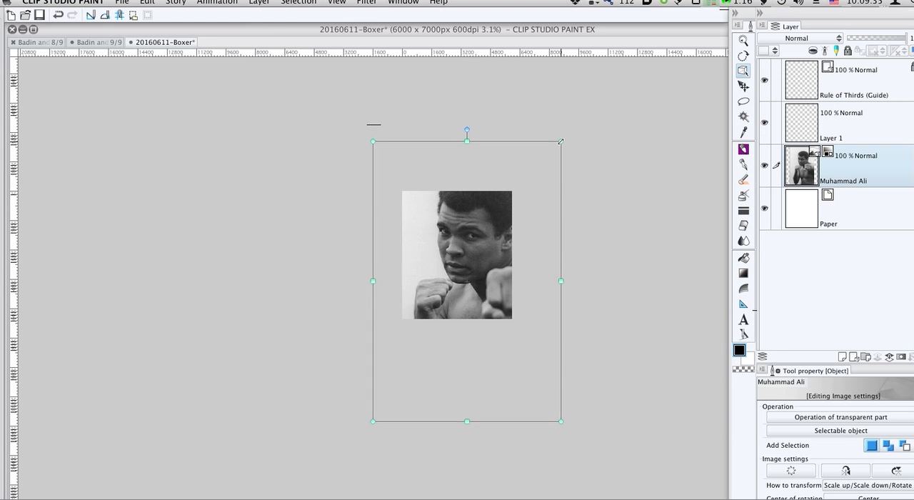
left_click_drag(561, 142, 533, 158)
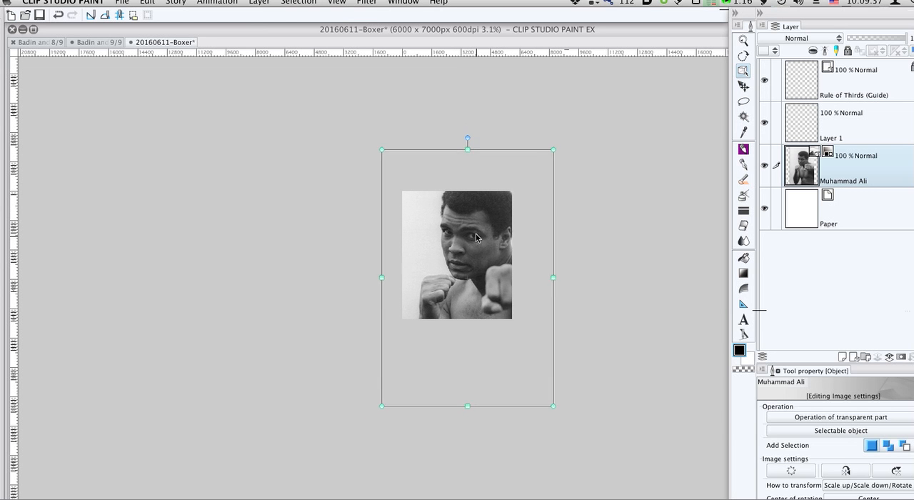
scroll(488, 245, "up", 1)
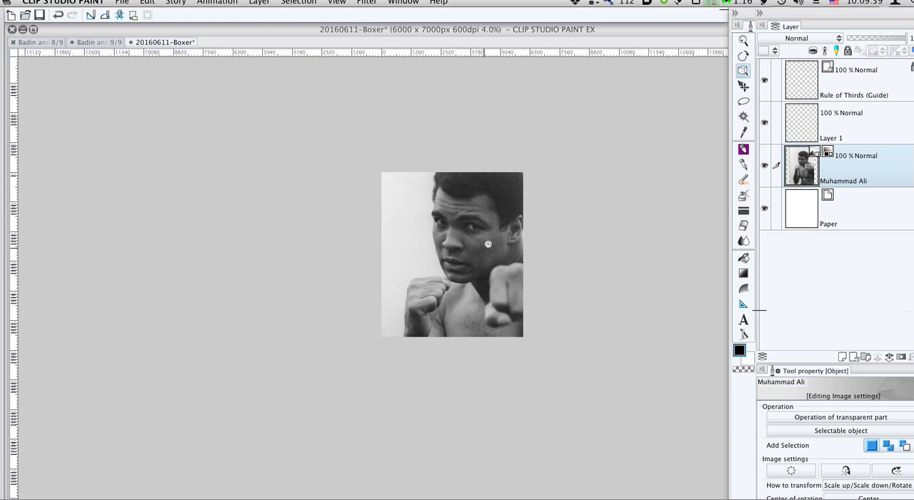
scroll(487, 244, "up", 2)
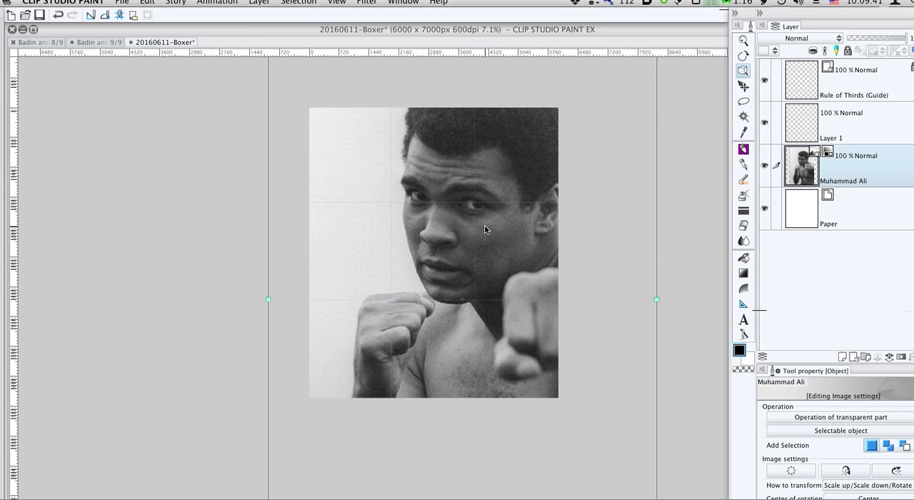
left_click_drag(485, 224, 480, 223)
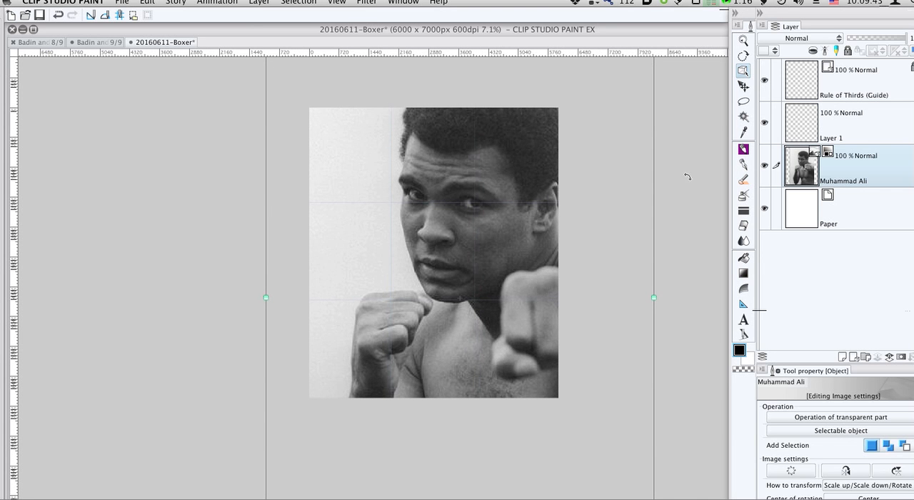
- Lower the photo layer's opacity to 51% and add a gray raster layer named draft above it
left_click(861, 133)
left_click(854, 164)
left_click_drag(870, 37, 878, 36)
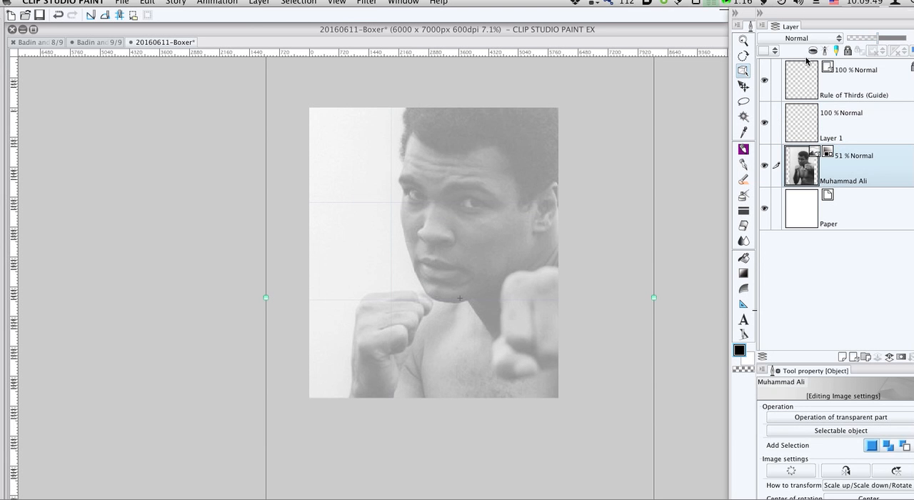
key("super+shift+n")
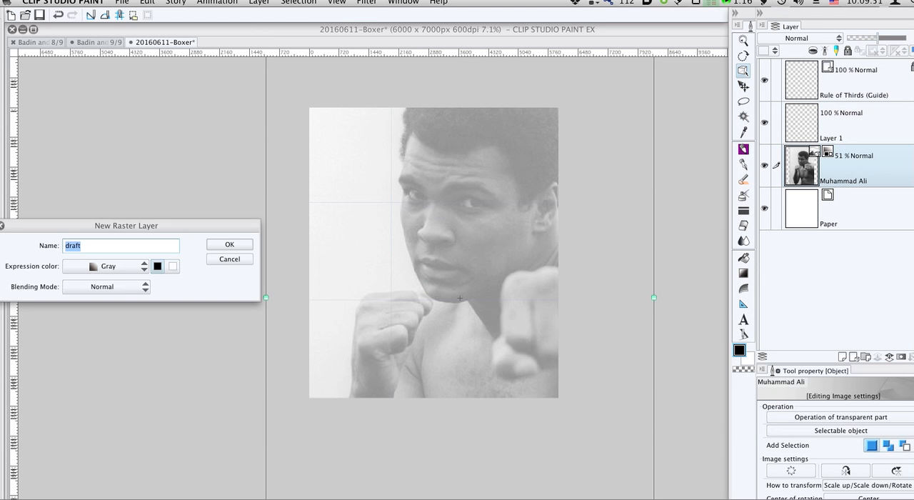
left_click(226, 242)
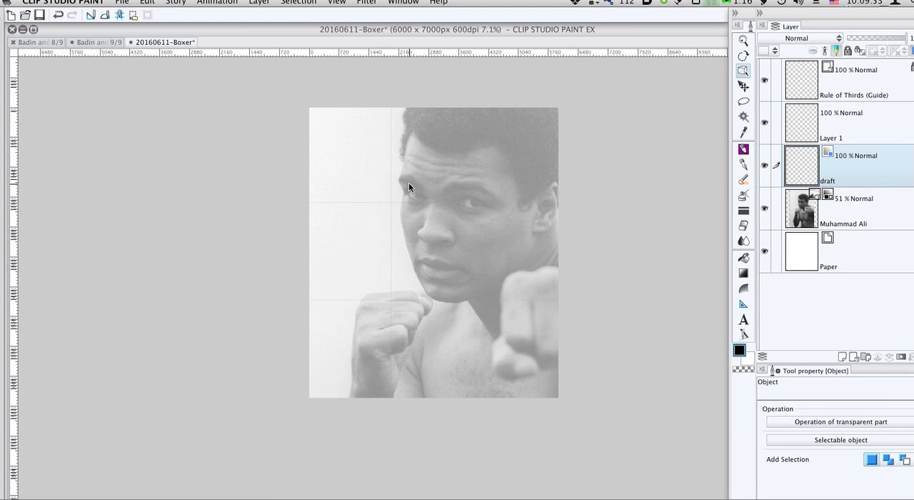
- Trace the hairline, ear and neck on the draft layer with the G-pen, raising the brush size to 120
key("p")
left_click_drag(410, 142, 402, 165)
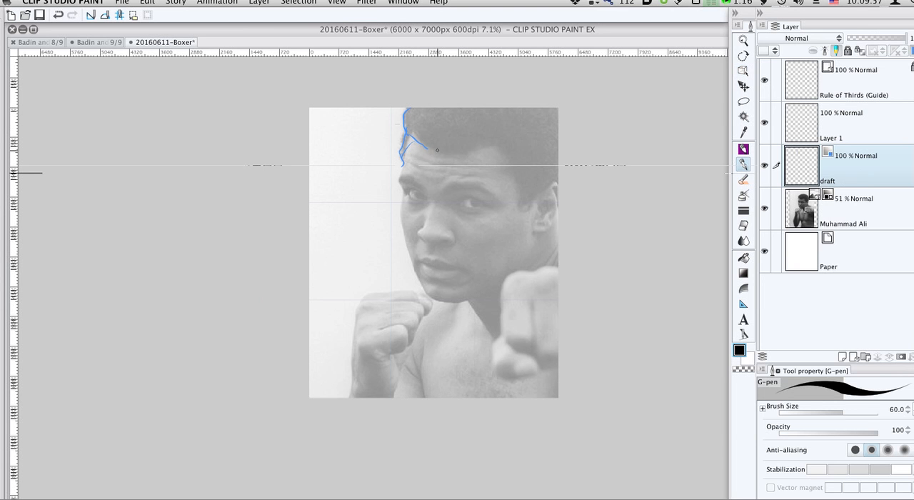
key("]")
key("]")
key("]")
key("]")
mouse_move(472, 149)
left_mouse_down()
mouse_move(510, 153)
mouse_move(503, 149)
mouse_move(520, 173)
mouse_move(522, 209)
mouse_move(547, 187)
mouse_move(572, 183)
mouse_move(545, 228)
mouse_move(545, 213)
mouse_move(538, 219)
mouse_move(555, 203)
mouse_move(535, 209)
mouse_move(557, 192)
left_mouse_up()
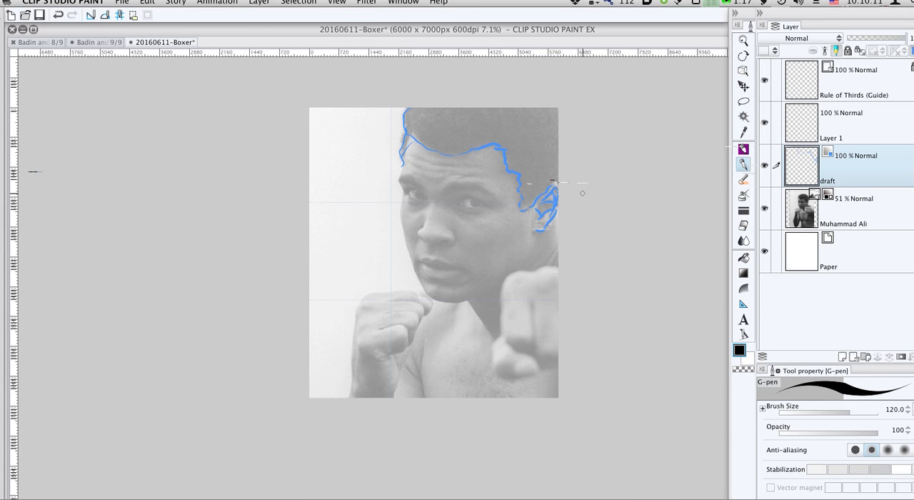
left_click_drag(539, 223, 548, 226)
left_click_drag(465, 306, 486, 334)
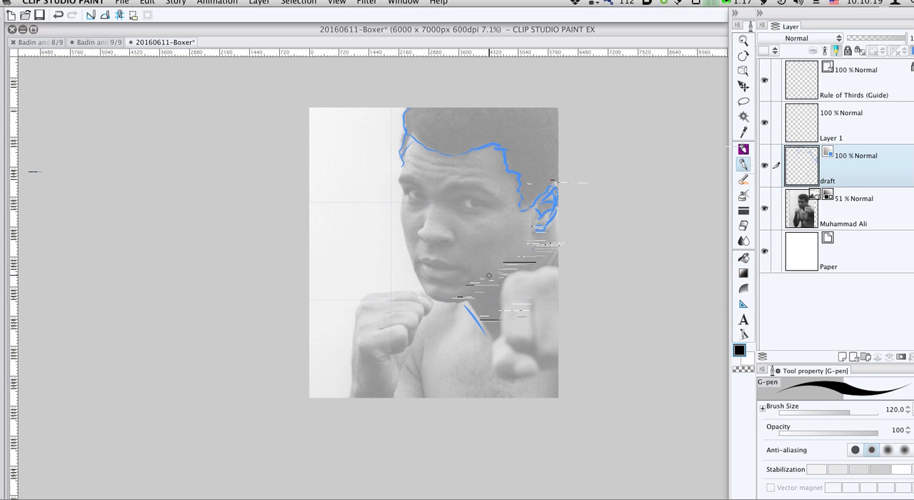
left_click_drag(488, 276, 477, 295)
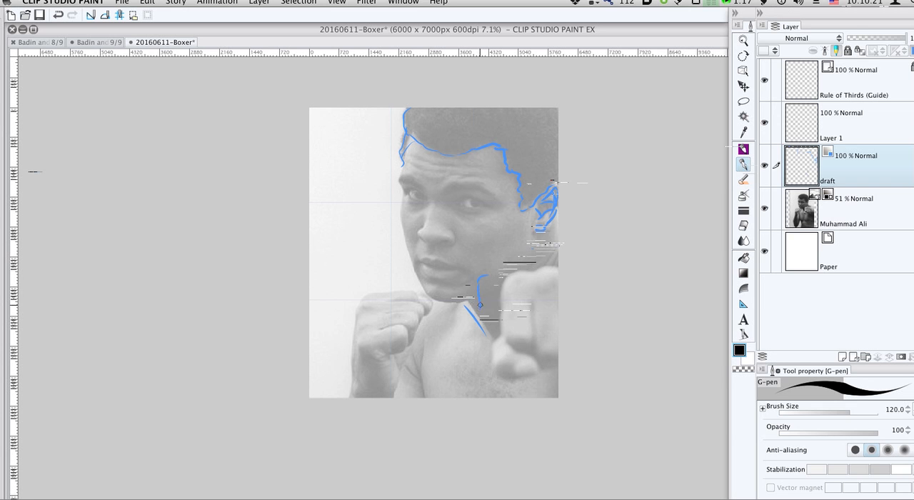
- Move the Muhammad Ali photo layer to the left so more of the front fist and shoulder is in the canvas
left_click(814, 210)
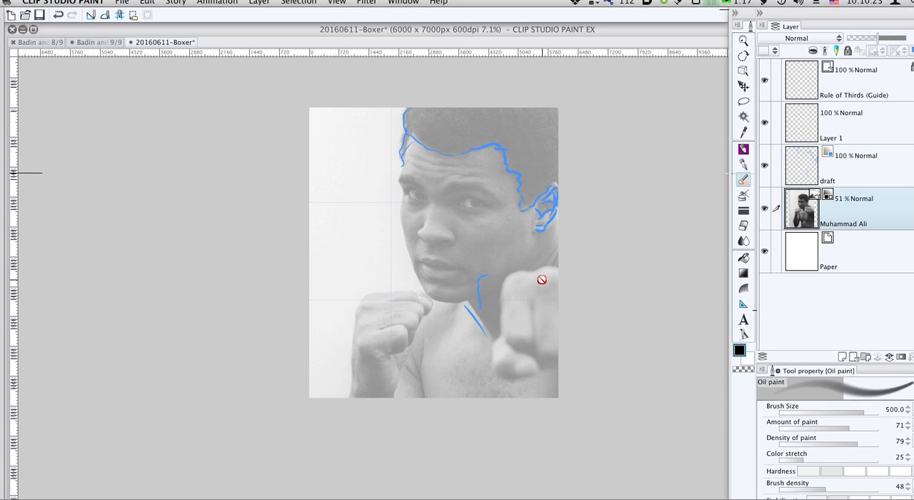
key("k")
left_click_drag(532, 284, 481, 286)
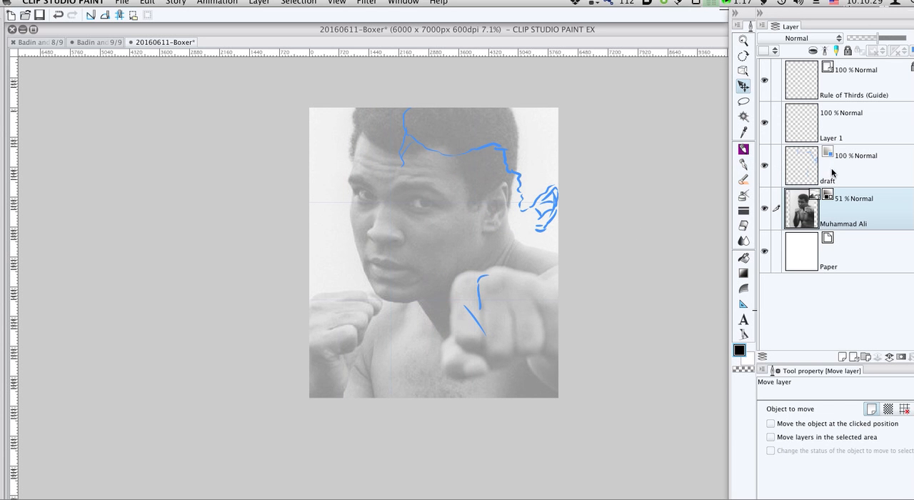
- Erase the neck strokes from the draft layer with the Hard eraser at brush size 250
left_click(770, 184)
key("e")
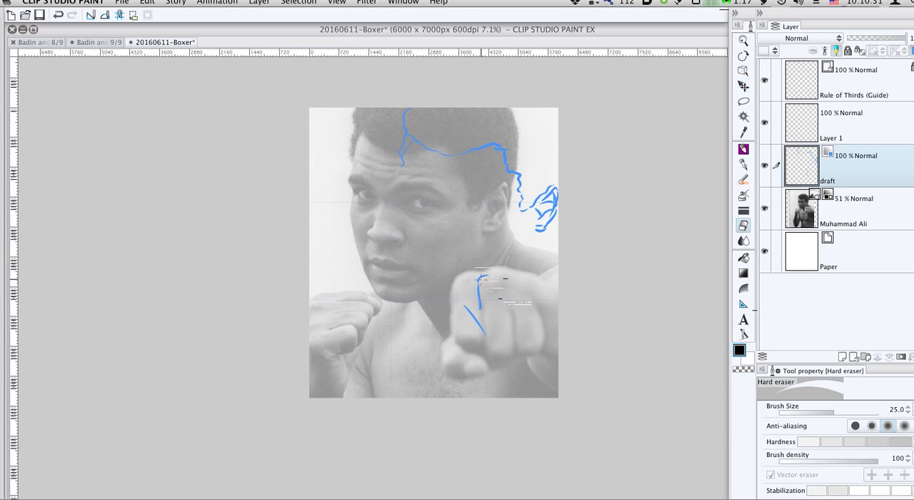
key("]")
key("]")
key("]")
key("]")
key("]")
key("]")
key("]")
key("]")
key("]")
key("]")
key("]")
key("]")
mouse_move(486, 274)
left_mouse_down()
mouse_move(478, 312)
mouse_move(467, 312)
left_mouse_up()
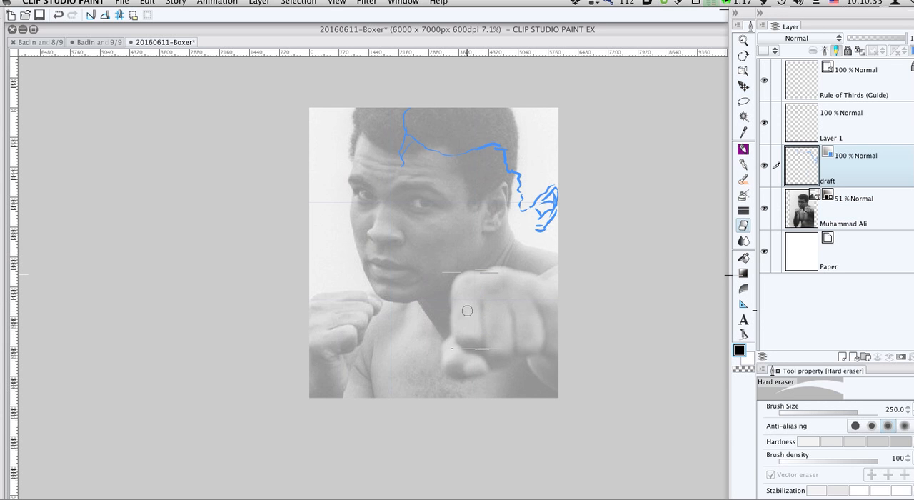
- Trace the front fist's thumb, fingers and knuckles plus the arm and shoulder edges on the draft layer with the G-pen at size 120
key("p")
mouse_move(450, 342)
left_mouse_down()
mouse_move(449, 377)
mouse_move(468, 378)
mouse_move(485, 374)
mouse_move(485, 362)
mouse_move(506, 368)
mouse_move(528, 360)
left_mouse_up()
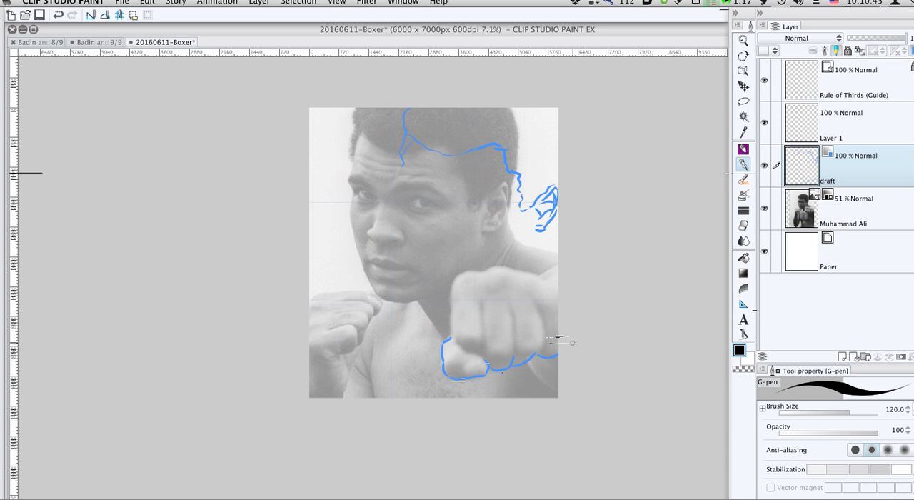
mouse_move(529, 361)
left_mouse_down()
mouse_move(536, 383)
mouse_move(557, 393)
left_mouse_up()
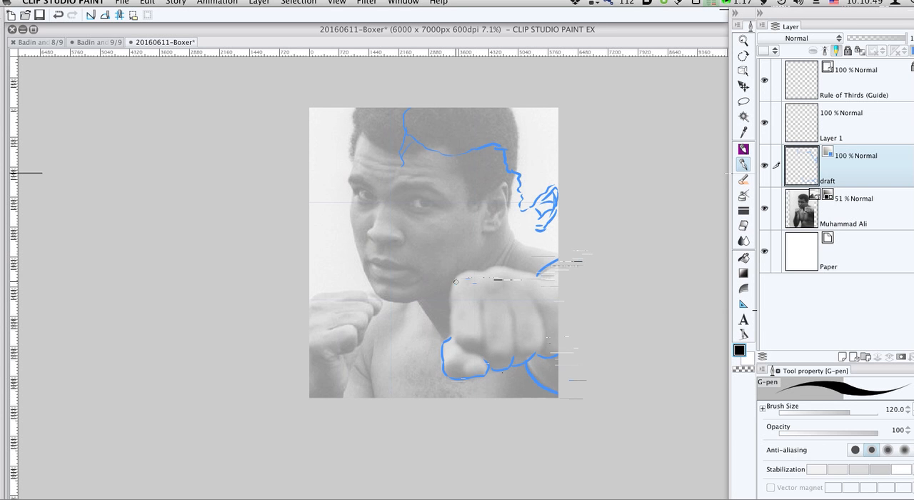
left_click_drag(453, 304, 455, 346)
left_click_drag(482, 308, 484, 336)
left_click_drag(513, 309, 514, 357)
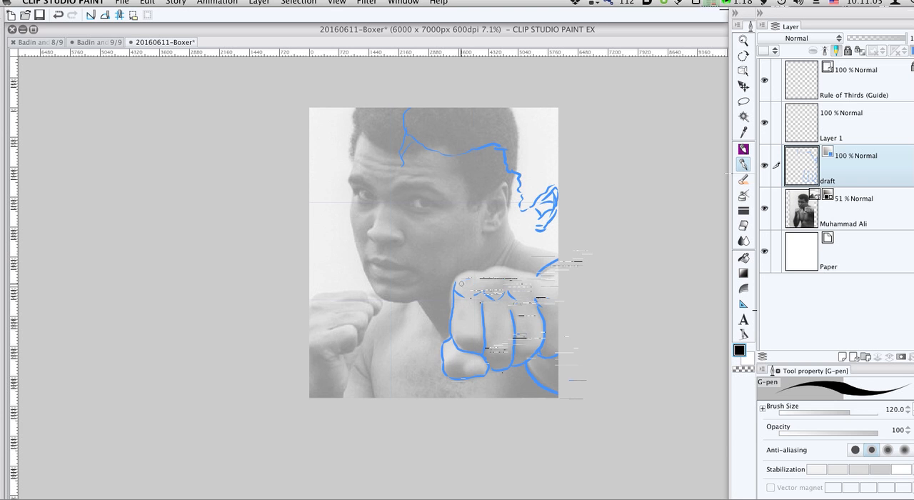
mouse_move(470, 268)
left_mouse_down()
mouse_move(538, 273)
mouse_move(562, 303)
left_mouse_up()
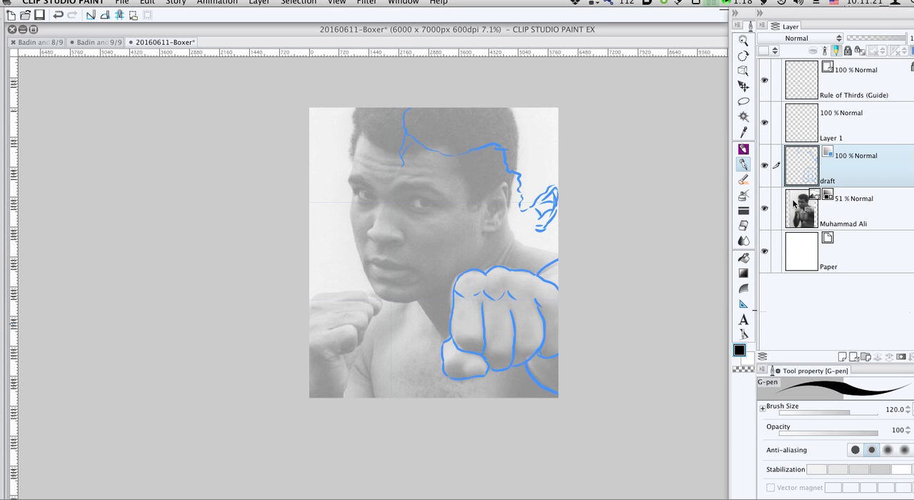
- Move the photo layer further left and shift the draft lines left to realign them with the front fist
key("alt+bracketleft")
key("k")
left_click_drag(480, 254, 449, 253)
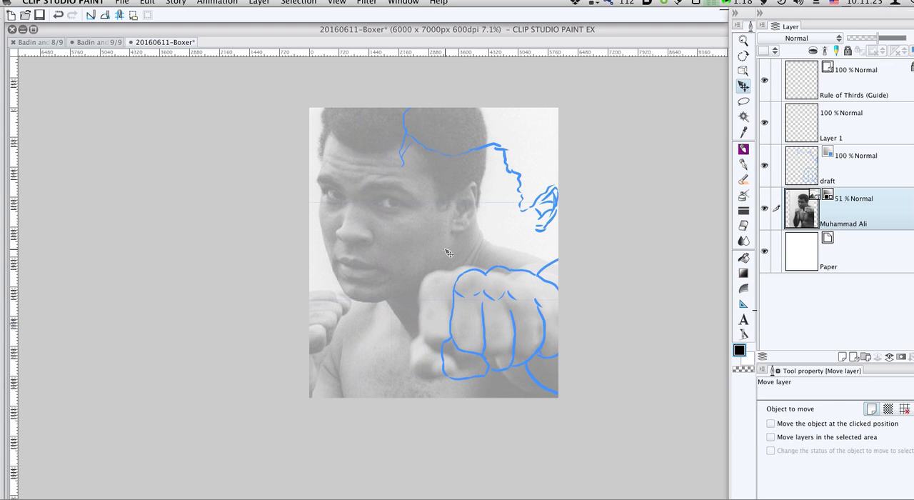
left_click(815, 169)
left_click_drag(502, 279, 471, 280)
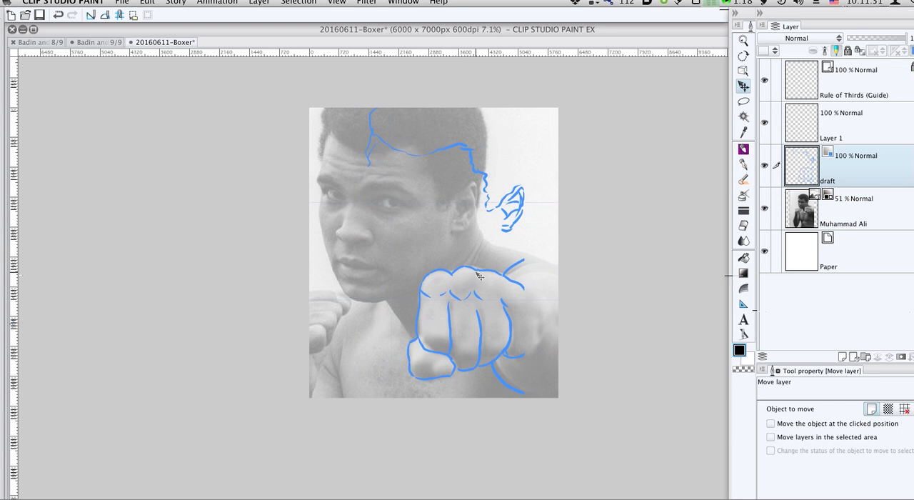
- Lasso the misaligned hairline and ear strokes on the draft layer, delete them and clear the selection
key("m")
mouse_move(502, 239)
left_mouse_down()
mouse_move(377, 195)
mouse_move(369, 68)
mouse_move(580, 109)
mouse_move(571, 215)
mouse_move(520, 241)
mouse_move(488, 230)
left_mouse_up()
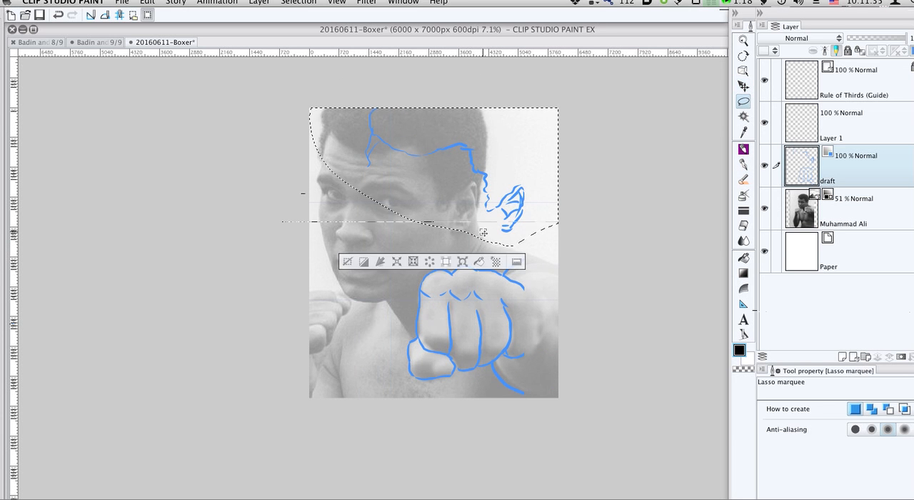
key("Delete")
key("super+d")
- Trace the outer contour of the hair, face and chin and the upper edge of the rear fist with the G-pen
key("p")
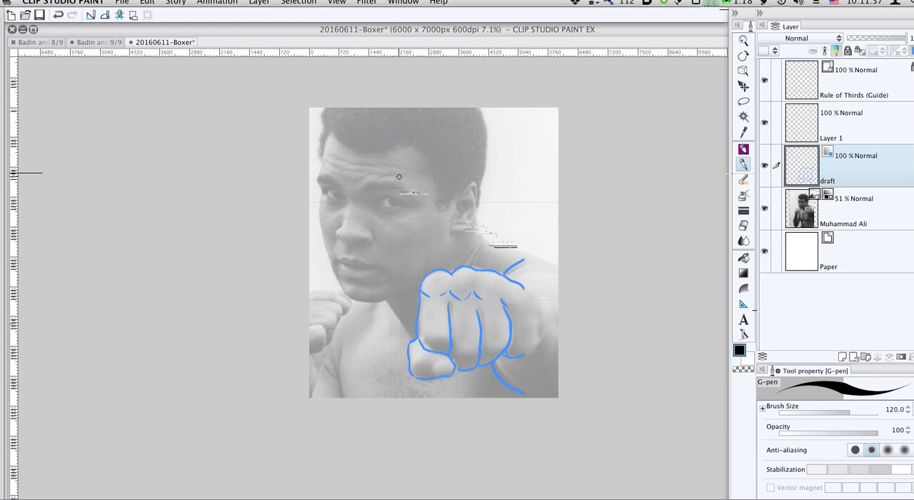
mouse_move(328, 110)
left_mouse_down()
mouse_move(324, 240)
mouse_move(320, 205)
mouse_move(318, 230)
mouse_move(319, 205)
mouse_move(322, 244)
mouse_move(340, 288)
mouse_move(353, 302)
mouse_move(394, 306)
left_mouse_up()
left_click_drag(306, 290, 348, 304)
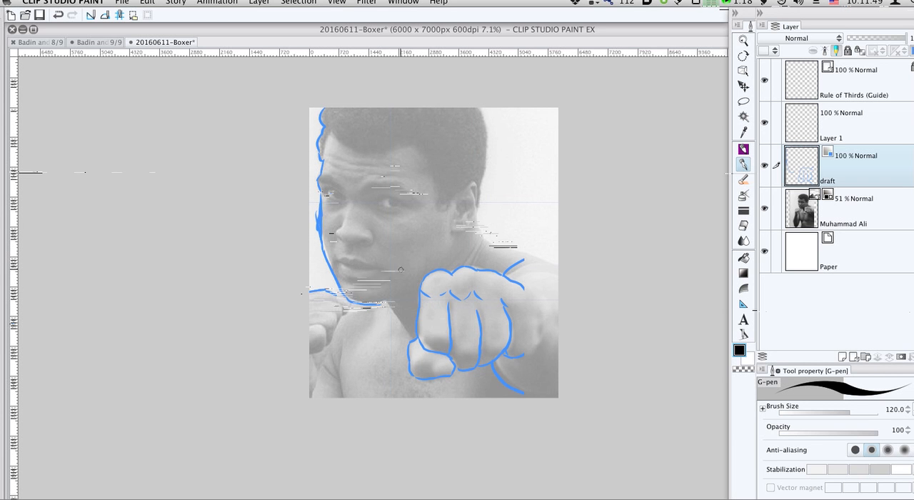
- Hide the draft layer to examine the bare photo, and show the draft lines again
left_click(765, 165)
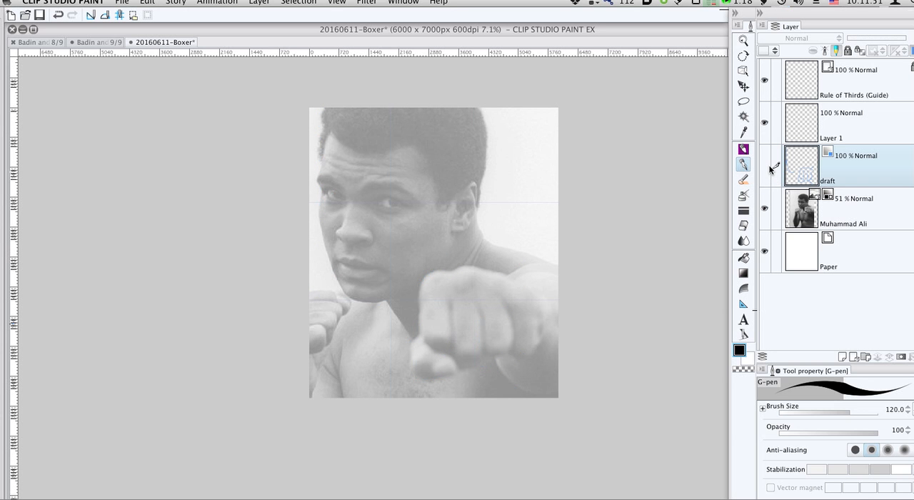
left_click(790, 209)
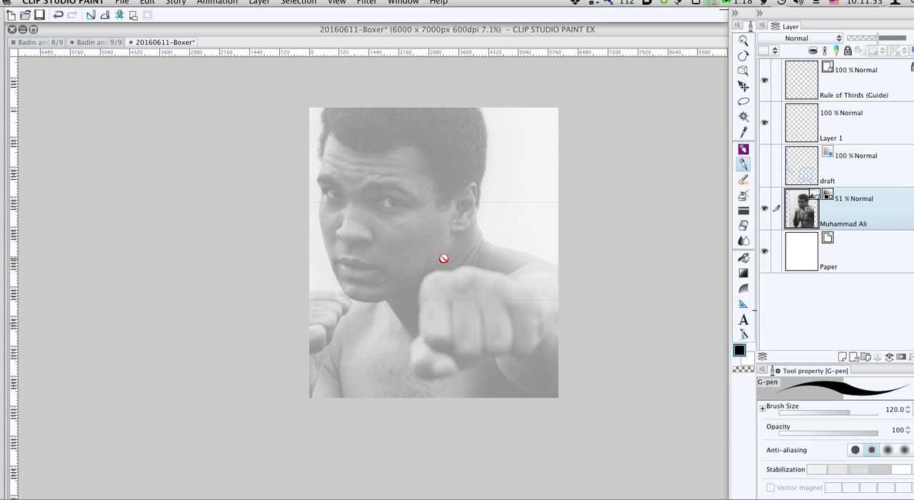
left_click(804, 174)
left_click(765, 165)
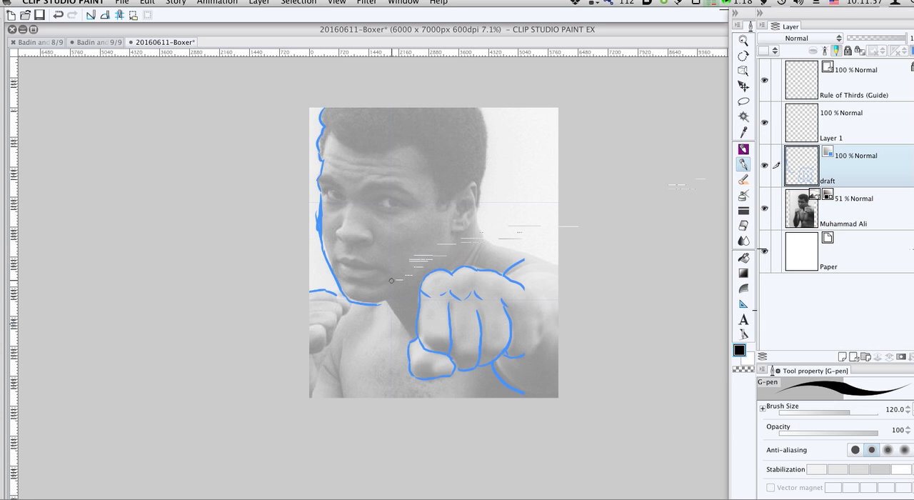
key("p")
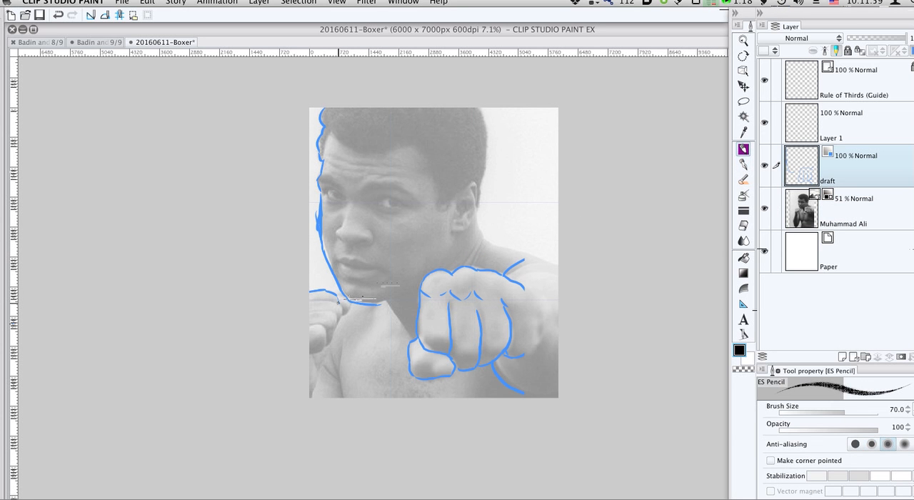
key("bracketright")
key("bracketright")
key("bracketright")
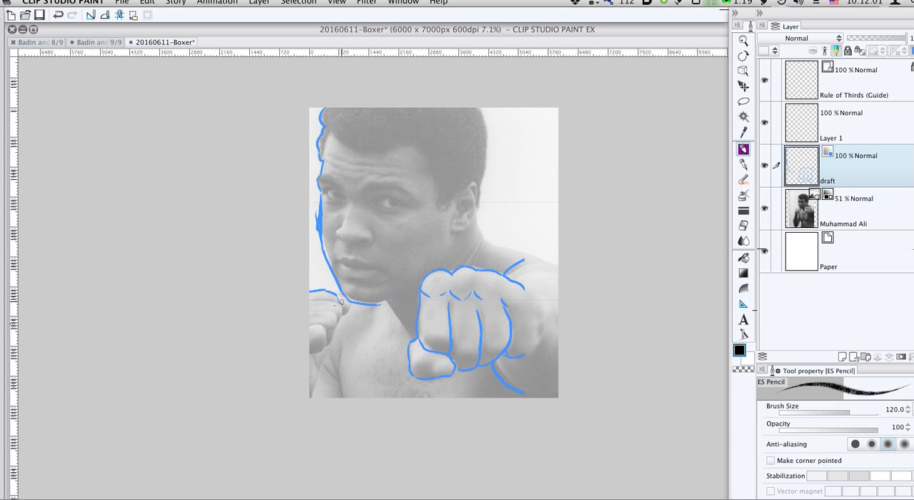
key("p")
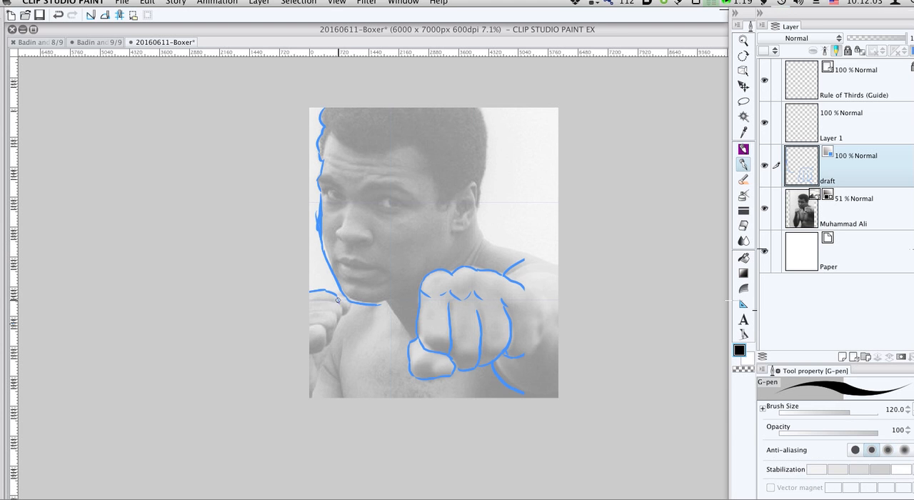
- Trace the rear fist's fingers, the arm and chest lines and the neck on the draft layer with the G-pen
mouse_move(339, 301)
left_mouse_down()
mouse_move(337, 326)
mouse_move(329, 310)
mouse_move(339, 318)
left_mouse_up()
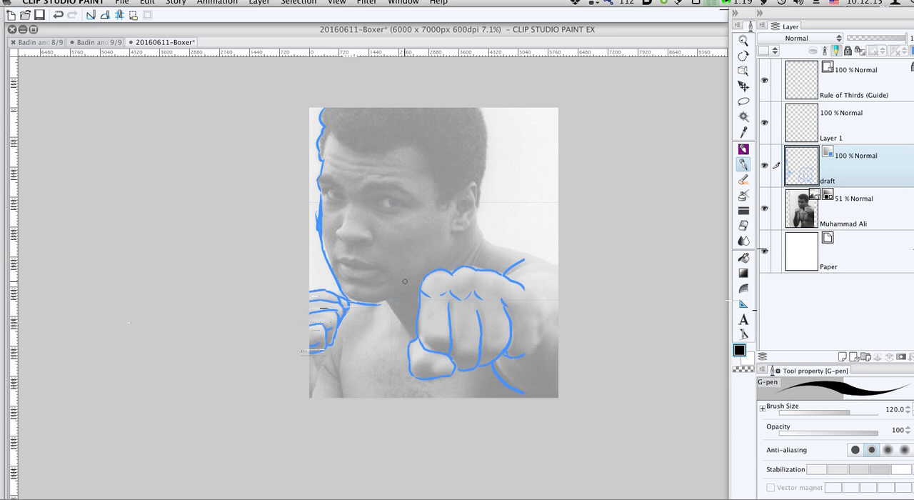
left_click_drag(344, 352, 337, 388)
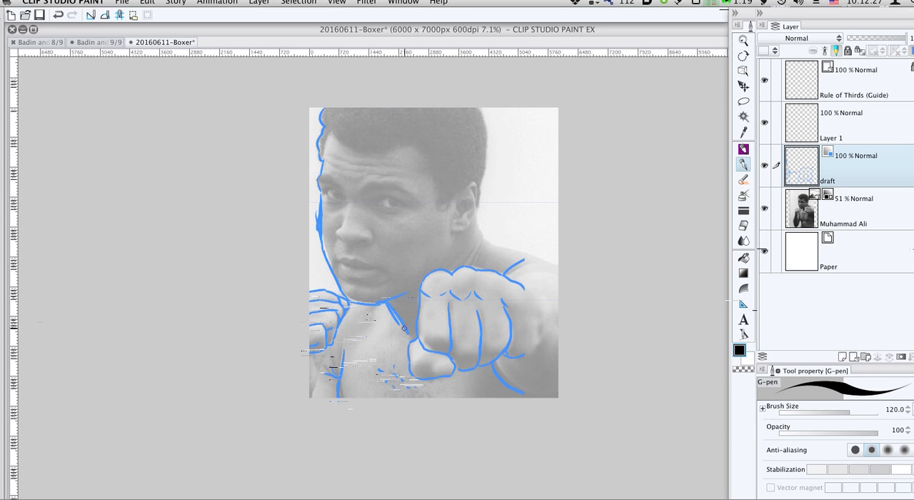
- Trace the far shoulder, the back of the neck and head, and the ear's upper edge on the draft layer
mouse_move(474, 216)
left_mouse_down()
mouse_move(490, 240)
mouse_move(475, 213)
mouse_move(489, 239)
mouse_move(559, 255)
left_mouse_up()
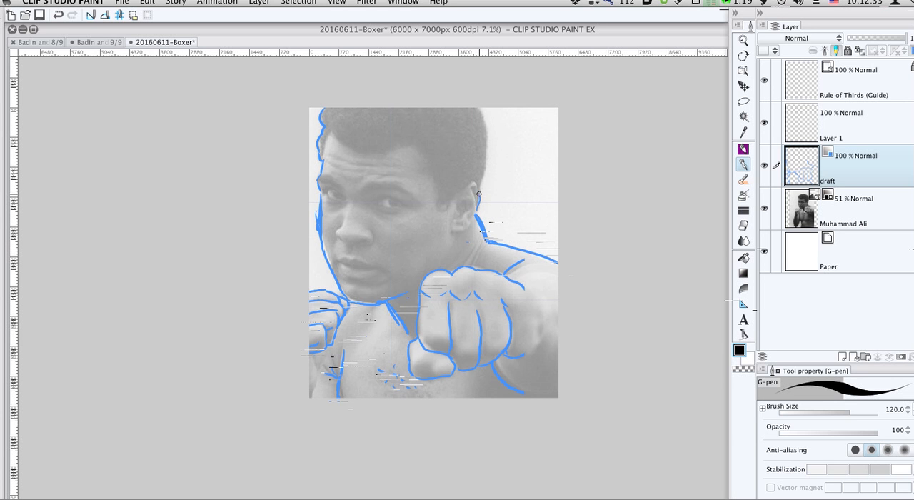
left_click_drag(489, 165, 483, 109)
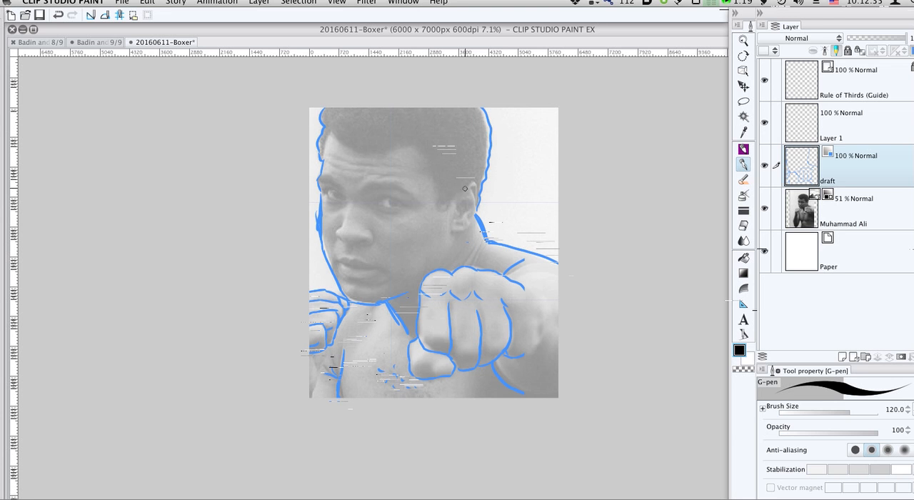
left_click_drag(476, 180, 463, 202)
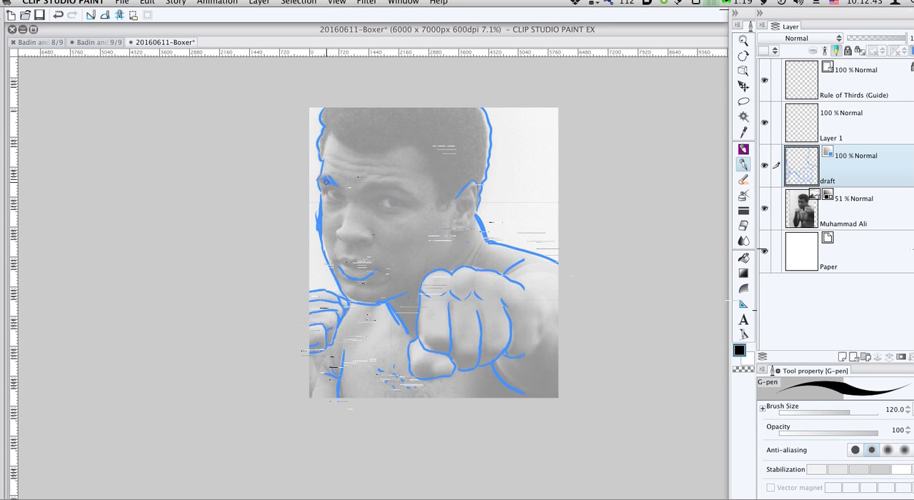
- Trace the eyebrows, eyes, nose and mouth on the draft layer, and check the lines with the photo hidden briefly
left_click_drag(360, 190, 387, 185)
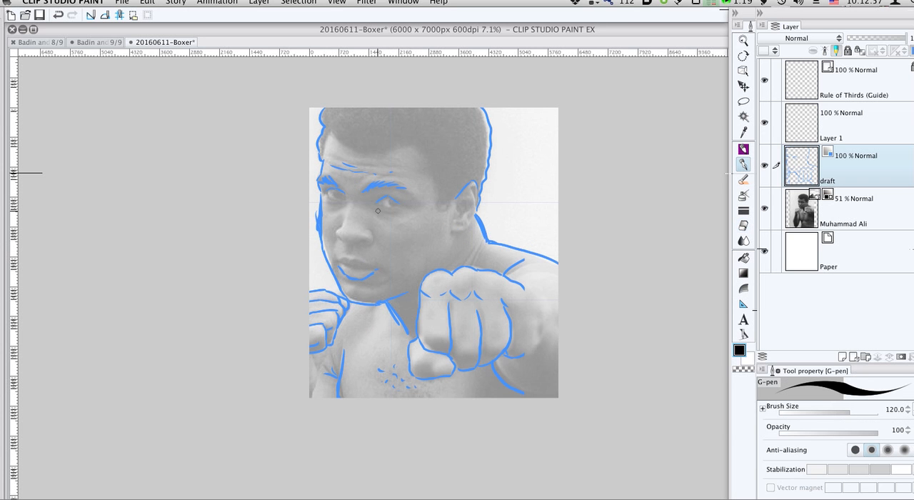
mouse_move(379, 210)
left_mouse_down()
mouse_move(404, 212)
mouse_move(400, 203)
left_mouse_up()
left_click_drag(336, 194, 344, 198)
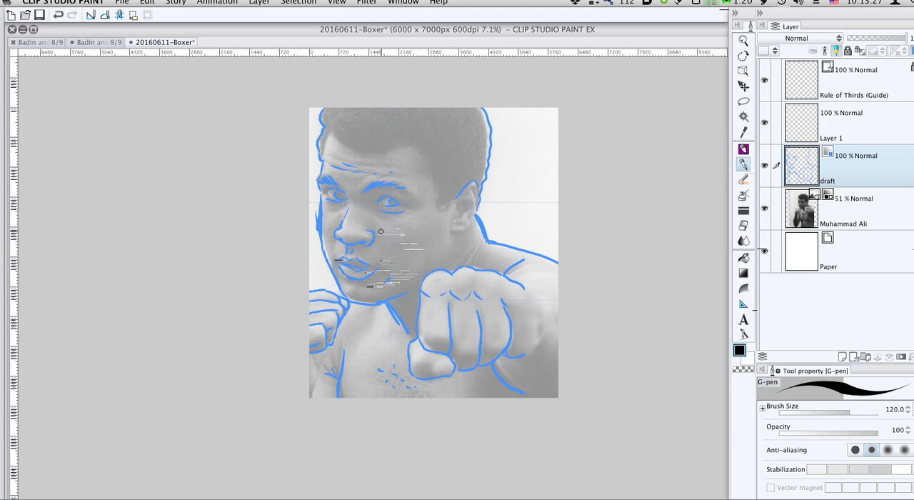
left_click(764, 208)
left_click(764, 209)
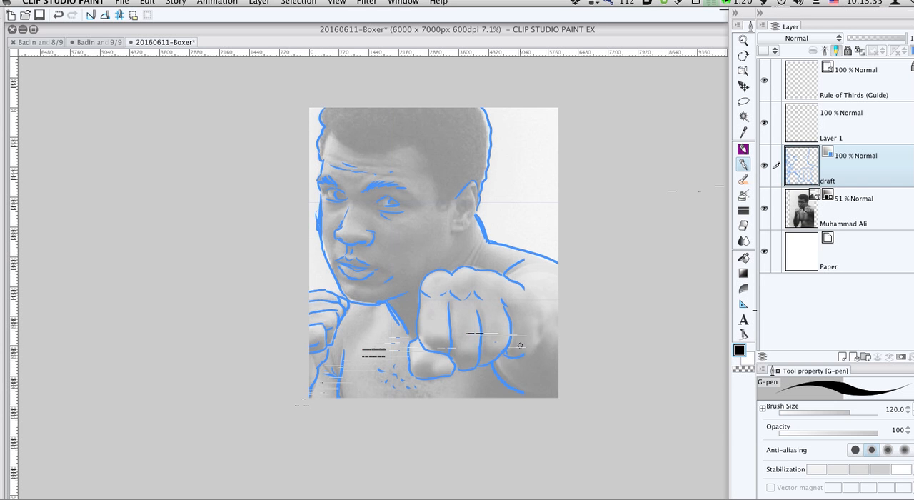
- Draw the outer finger of the front fist, the shoulder curves and the underside of the arm on the draft layer
mouse_move(504, 355)
left_mouse_down()
mouse_move(532, 351)
mouse_move(538, 322)
left_mouse_up()
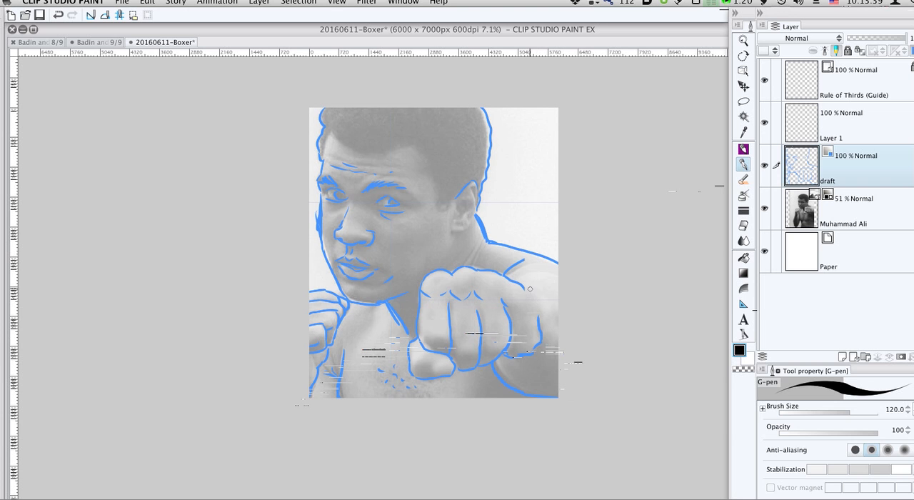
left_click_drag(532, 291, 535, 307)
left_click_drag(507, 277, 546, 259)
left_click_drag(493, 365, 537, 396)
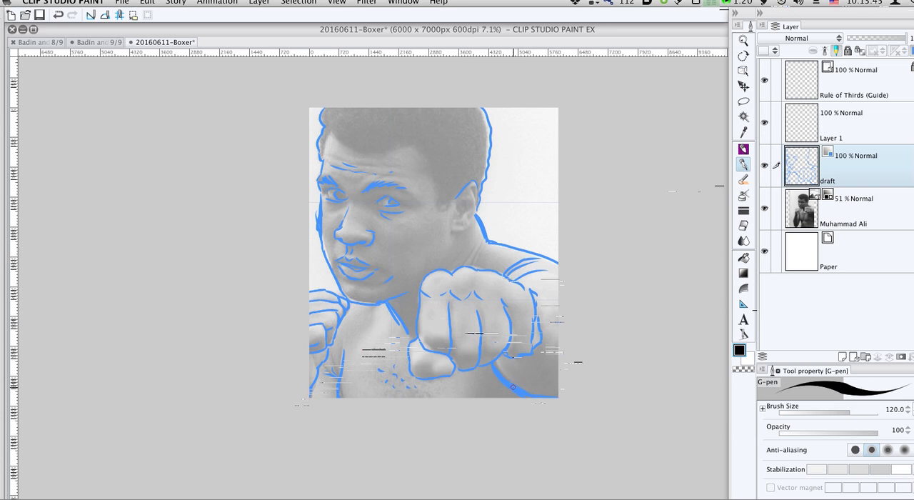
mouse_move(492, 365)
left_mouse_down()
mouse_move(515, 395)
mouse_move(497, 388)
mouse_move(483, 402)
mouse_move(491, 389)
mouse_move(539, 400)
left_mouse_up()
- Enlarge the G-pen to 250 and fill the shadows below the arm, along the chest edge and under the chin
key("bracketright")
key("bracketright")
key("bracketright")
left_click_drag(342, 370, 340, 396)
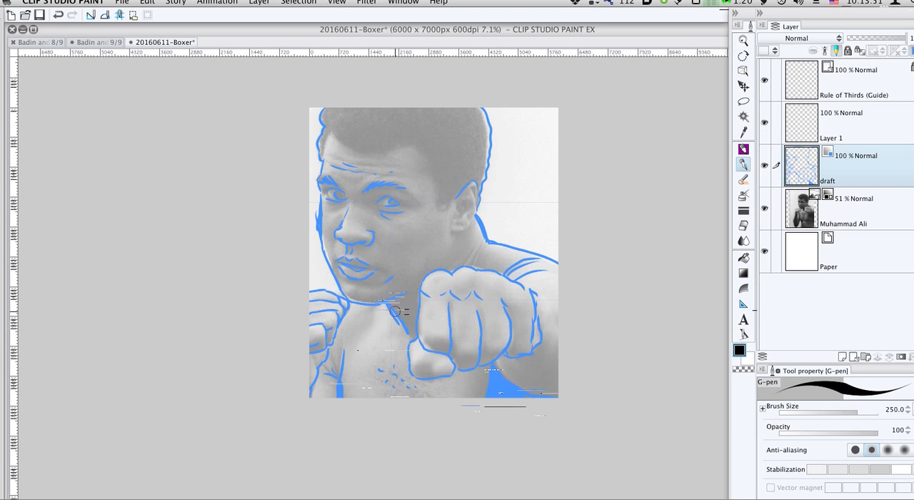
mouse_move(392, 303)
left_mouse_down()
mouse_move(410, 333)
mouse_move(399, 307)
mouse_move(407, 320)
mouse_move(406, 293)
mouse_move(412, 322)
mouse_move(416, 310)
mouse_move(395, 302)
mouse_move(485, 240)
mouse_move(474, 263)
mouse_move(486, 243)
left_mouse_up()
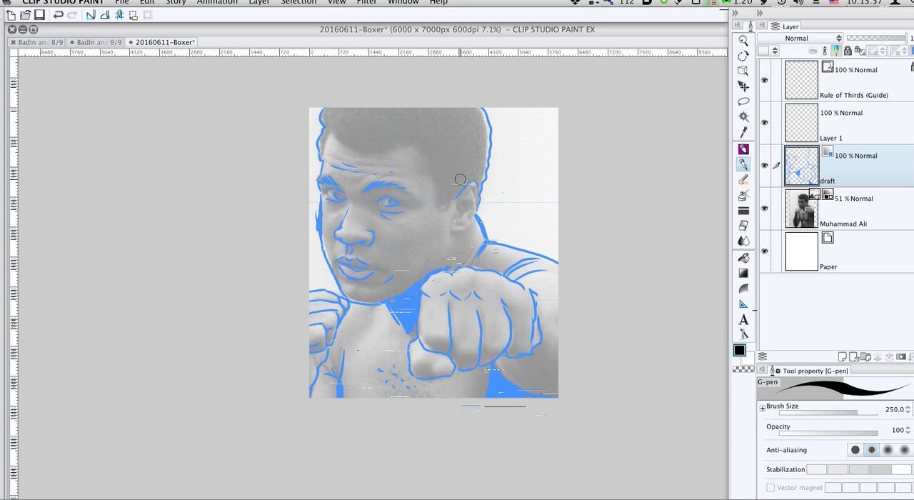
- Block in the dark hair areas, and draw the inner ear lines with the G-pen reduced to 150
mouse_move(461, 192)
left_mouse_down()
mouse_move(442, 204)
mouse_move(418, 145)
mouse_move(370, 148)
mouse_move(323, 136)
left_mouse_up()
mouse_move(373, 118)
left_mouse_down()
mouse_move(371, 147)
mouse_move(416, 135)
mouse_move(371, 131)
mouse_move(434, 137)
mouse_move(446, 152)
mouse_move(408, 115)
mouse_move(442, 148)
mouse_move(444, 192)
mouse_move(484, 147)
mouse_move(475, 177)
mouse_move(469, 116)
mouse_move(408, 99)
mouse_move(341, 109)
mouse_move(325, 151)
left_mouse_up()
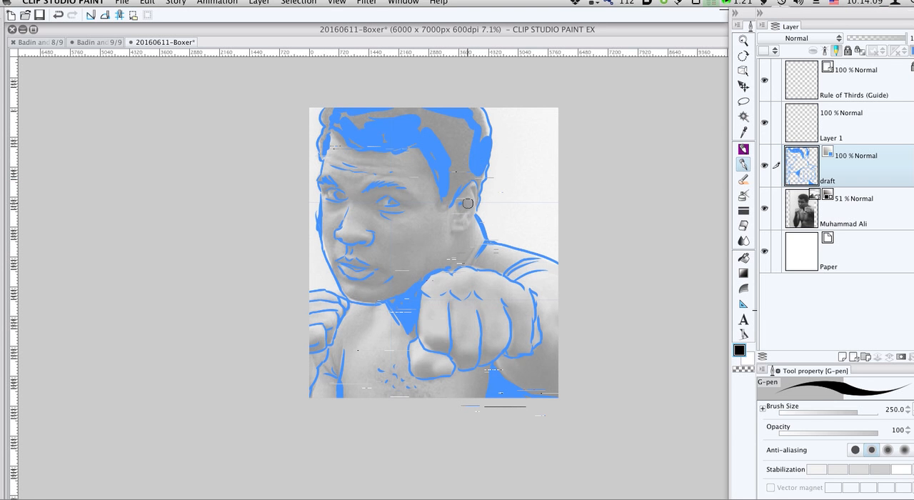
key("bracketleft")
key("bracketleft")
key("bracketleft")
left_click_drag(473, 213, 467, 222)
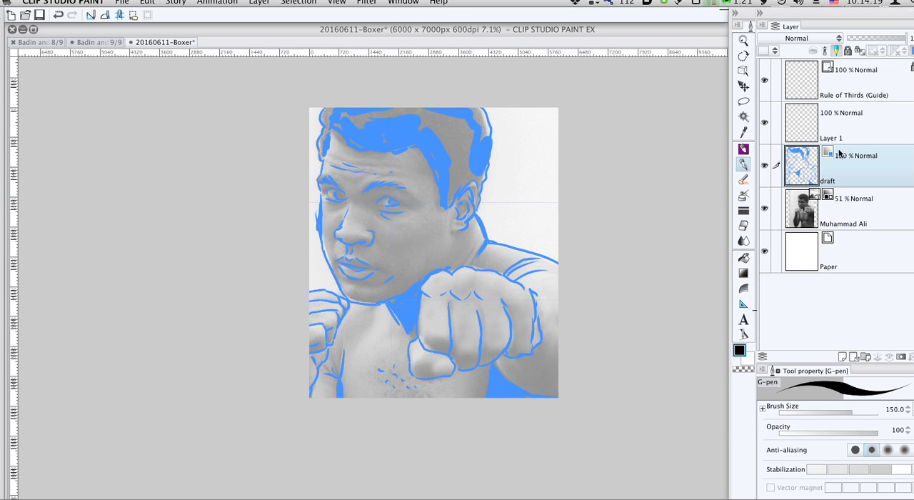
- Hide the Muhammad Ali photo layer and lower the draft layer's opacity to 33%
left_click(765, 208)
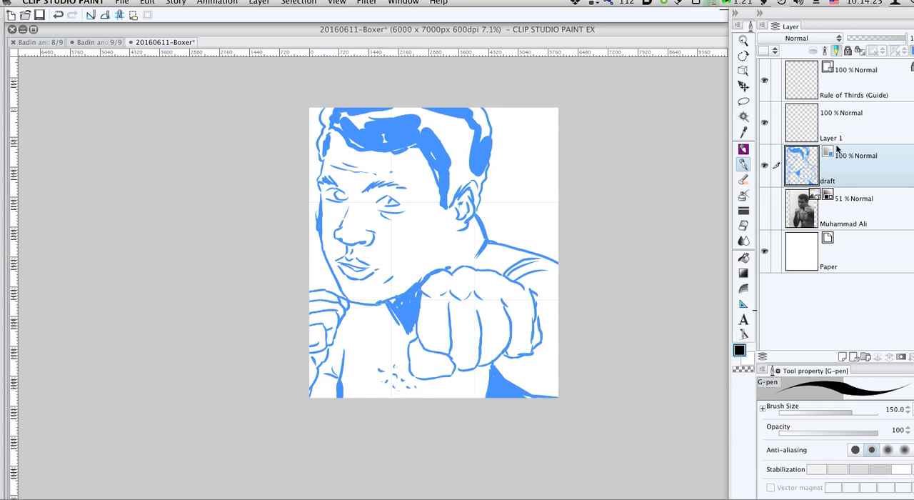
left_click(877, 40)
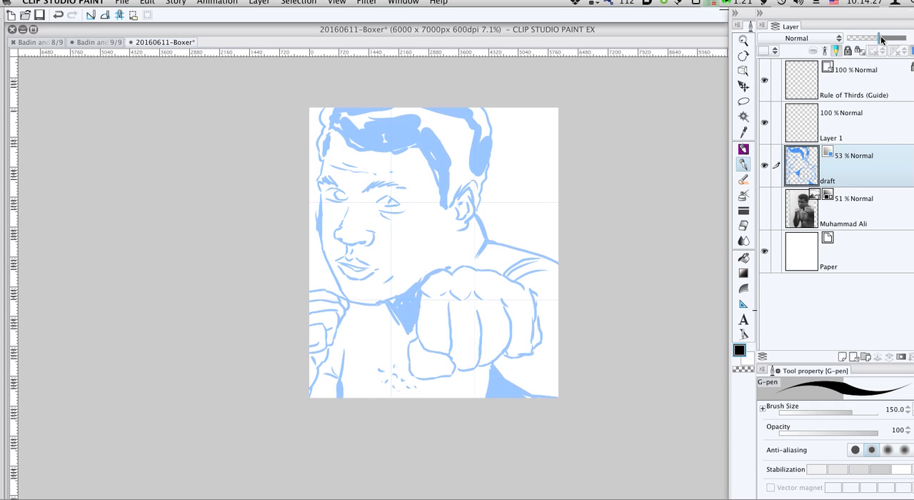
left_click_drag(879, 37, 868, 41)
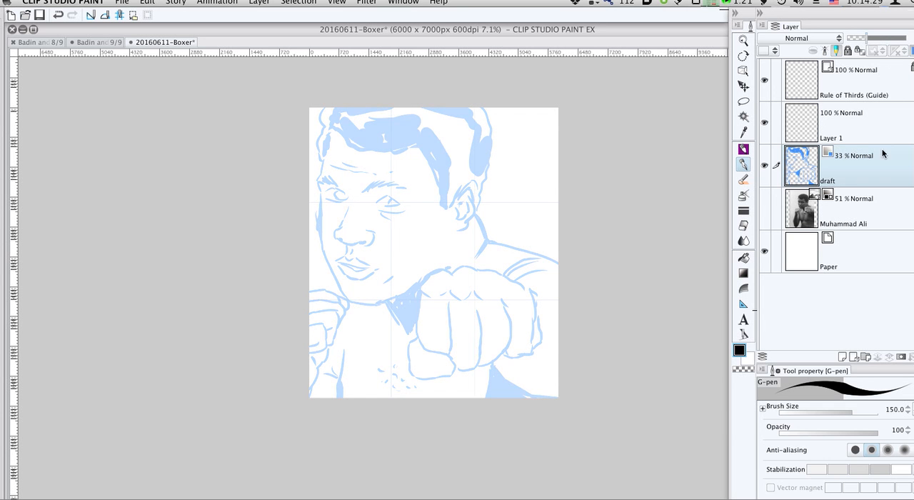
- Set the photo layer's opacity to 48%, hide it again and make Layer 1 the drawing layer
left_click(854, 213)
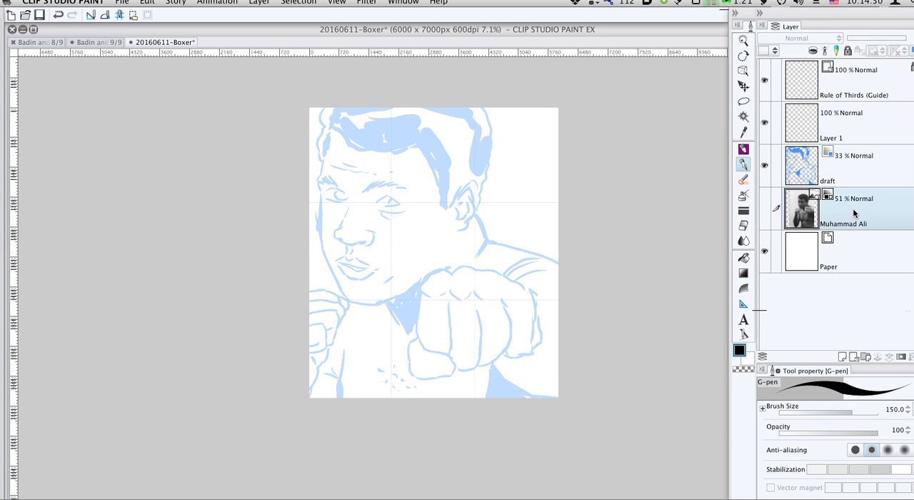
left_click(765, 208)
mouse_move(872, 42)
left_mouse_down()
mouse_move(857, 40)
mouse_move(876, 40)
left_mouse_up()
left_click(764, 206)
left_click(860, 123)
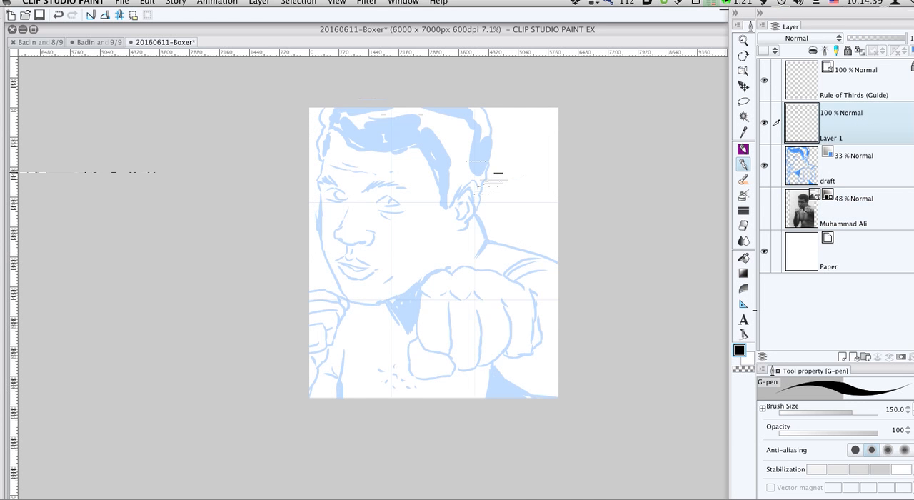
- Ink the front hair contour and the start of the hairline in black on Layer 1 with the G-pen at size 70
key("r")
left_click_drag(433, 153, 494, 151)
left_click_drag(494, 154, 431, 257)
key("p")
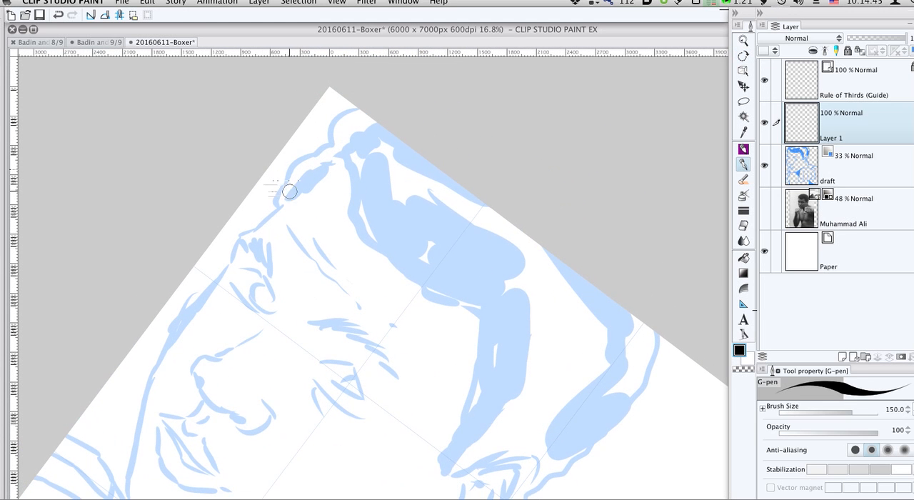
mouse_move(273, 207)
left_mouse_down()
mouse_move(297, 163)
mouse_move(330, 143)
mouse_move(358, 108)
left_mouse_up()
mouse_move(347, 212)
left_mouse_down()
mouse_move(358, 127)
mouse_move(303, 164)
mouse_move(290, 214)
mouse_move(270, 192)
mouse_move(324, 144)
mouse_move(350, 208)
left_mouse_up()
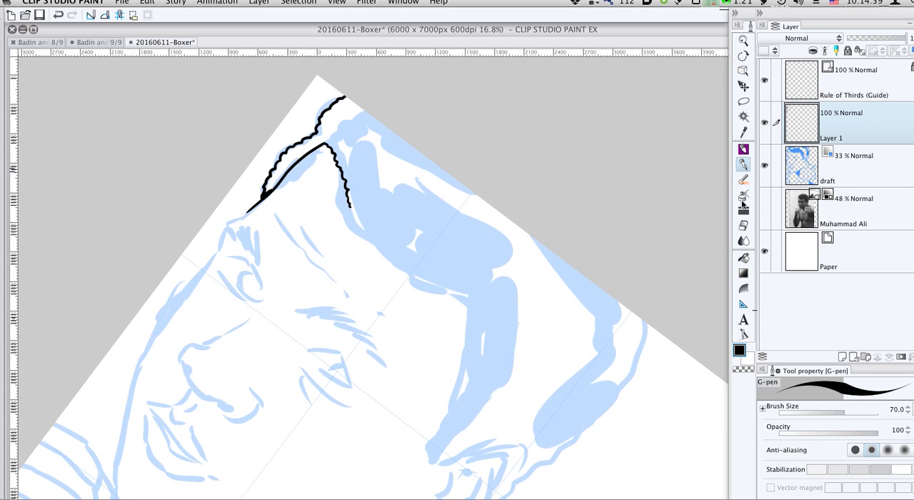
- Show the photo without the draft lines, and correct the inked hairline above the forehead with the Hard eraser
left_click(765, 206)
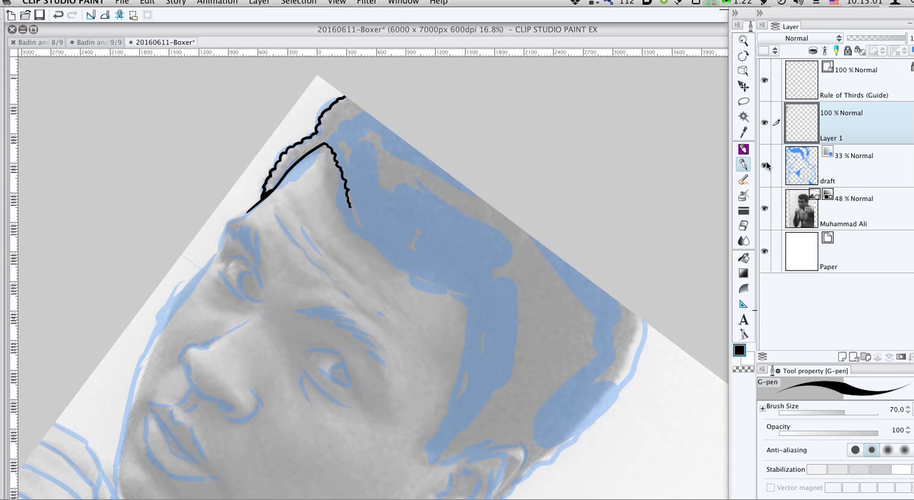
left_click(765, 165)
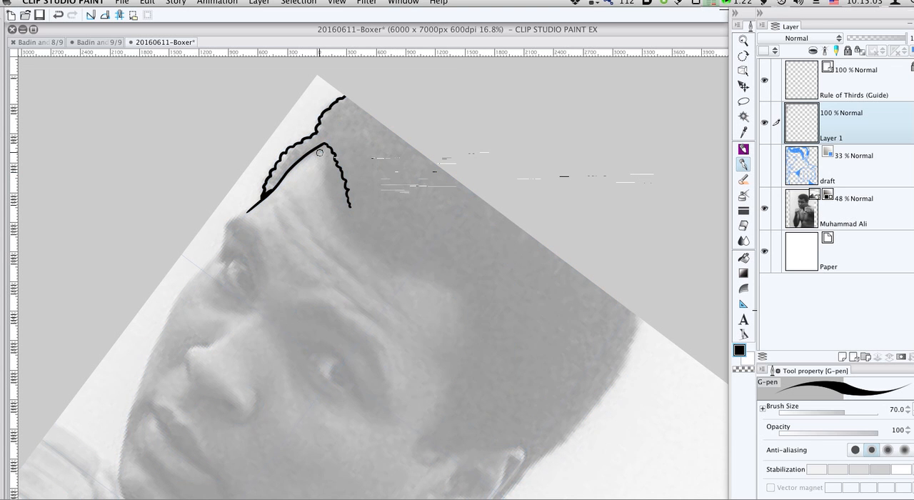
key("e")
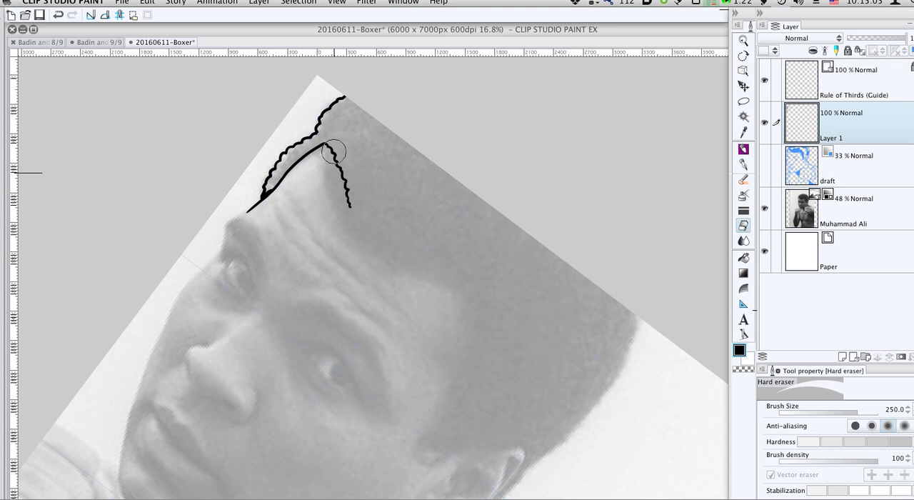
mouse_move(337, 153)
left_mouse_down()
mouse_move(357, 222)
mouse_move(327, 162)
mouse_move(330, 192)
mouse_move(354, 230)
mouse_move(454, 289)
mouse_move(470, 312)
mouse_move(476, 350)
left_mouse_up()
- Ink the side hairline, the top of the ear and the wavy contour at the back of the head
key("p")
scroll(500, 373, "down", 5)
mouse_move(473, 176)
left_mouse_down()
mouse_move(454, 235)
mouse_move(432, 266)
mouse_move(433, 290)
mouse_move(490, 281)
mouse_move(527, 292)
mouse_move(489, 339)
mouse_move(516, 323)
left_mouse_up()
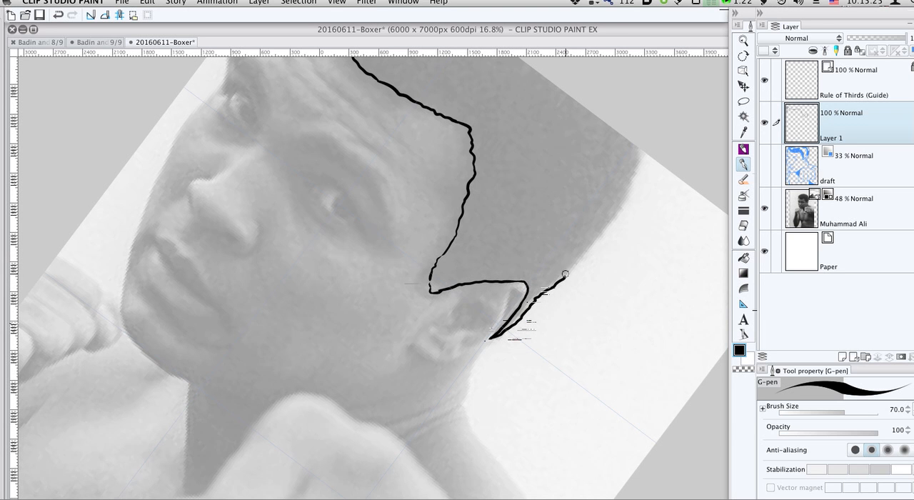
mouse_move(565, 273)
left_mouse_down()
mouse_move(628, 197)
mouse_move(642, 148)
left_mouse_up()
left_click_drag(524, 108, 563, 224)
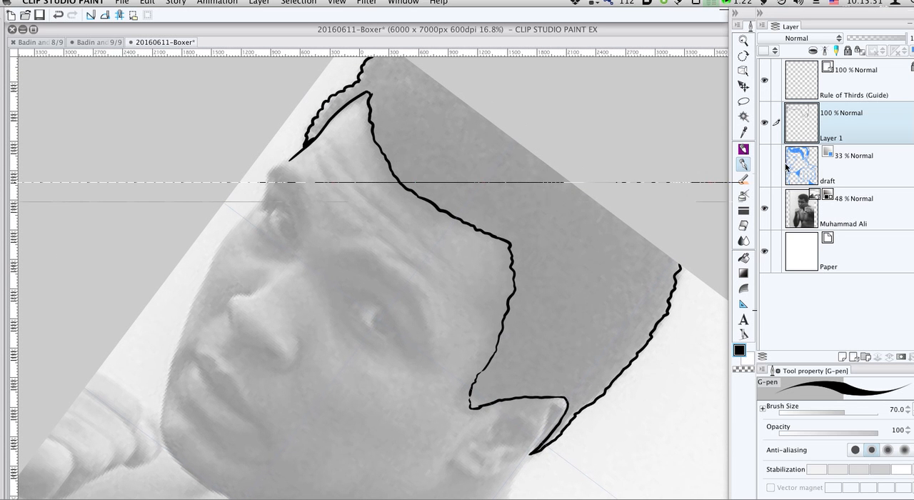
- Show the draft layer again and ink the face contour from the forehead down around the chin
left_click(764, 165)
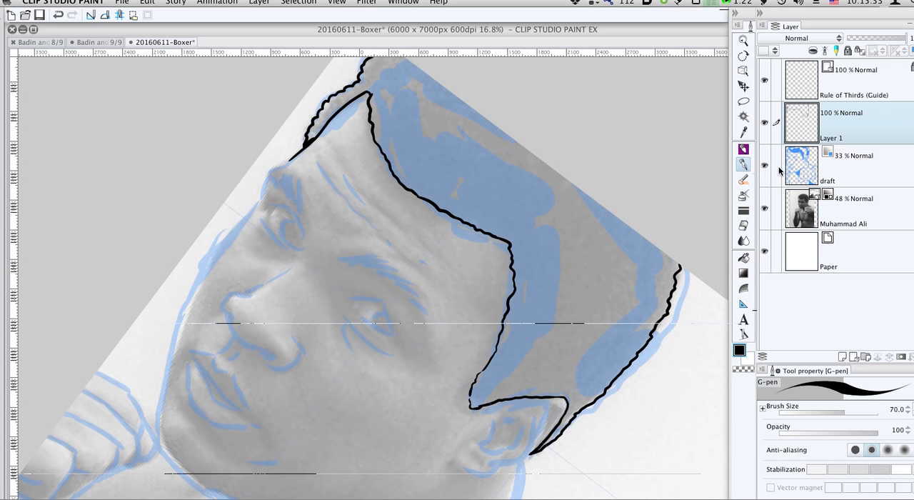
mouse_move(292, 158)
left_mouse_down()
mouse_move(260, 192)
mouse_move(270, 223)
mouse_move(256, 203)
mouse_move(207, 262)
mouse_move(261, 215)
mouse_move(244, 186)
mouse_move(233, 190)
mouse_move(209, 271)
left_mouse_up()
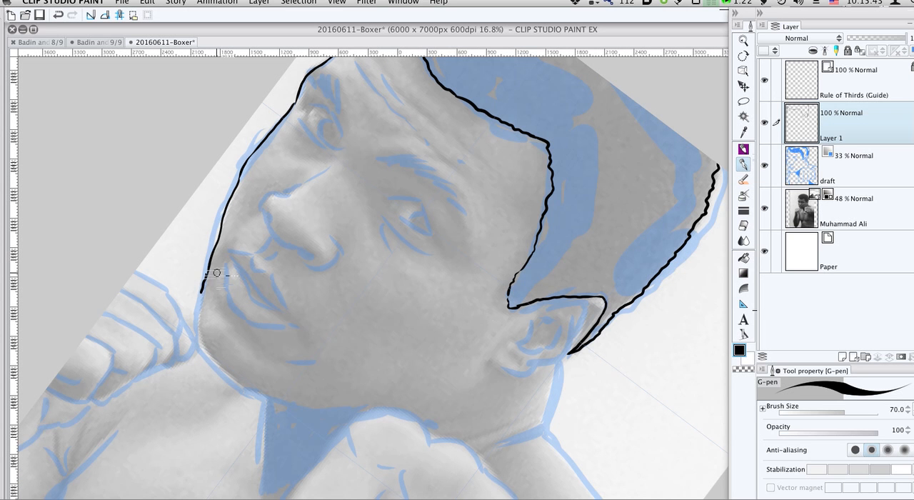
key("super+z")
mouse_move(201, 303)
left_mouse_down()
mouse_move(218, 365)
mouse_move(264, 391)
mouse_move(243, 387)
mouse_move(322, 413)
left_mouse_up()
mouse_move(444, 403)
left_mouse_down()
mouse_move(441, 388)
mouse_move(482, 316)
left_mouse_up()
- Hide the draft layer and ink the neck's front edge and the back of the neck below the ear
left_click(765, 165)
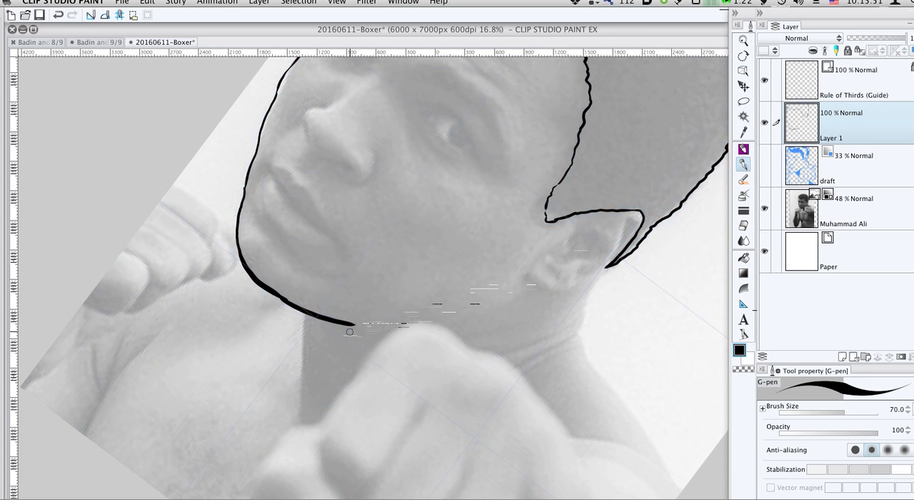
mouse_move(304, 312)
left_mouse_down()
mouse_move(305, 342)
mouse_move(304, 325)
mouse_move(316, 328)
mouse_move(304, 334)
mouse_move(304, 410)
left_mouse_up()
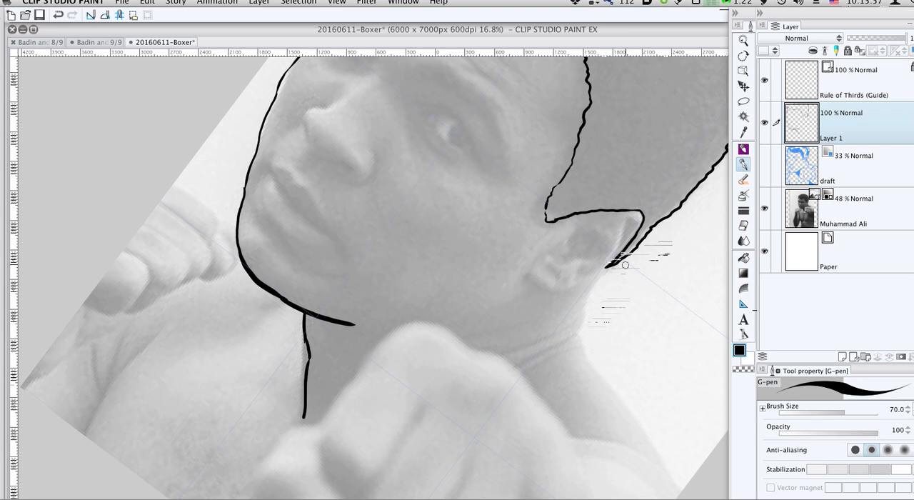
mouse_move(607, 269)
left_mouse_down()
mouse_move(587, 301)
mouse_move(577, 339)
mouse_move(586, 360)
left_mouse_up()
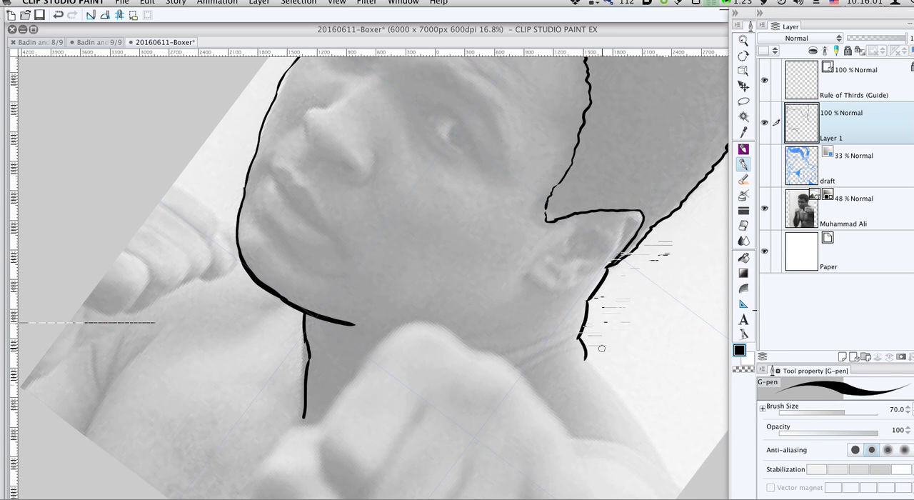
- Rotate the canvas and ink the upper edge of the shoulder outward from the base of the neck
key("r")
left_click_drag(640, 323, 561, 177)
key("space")
left_click_drag(512, 197, 274, 250)
mouse_move(492, 207)
left_mouse_down()
mouse_move(479, 189)
mouse_move(390, 242)
left_mouse_up()
key("p")
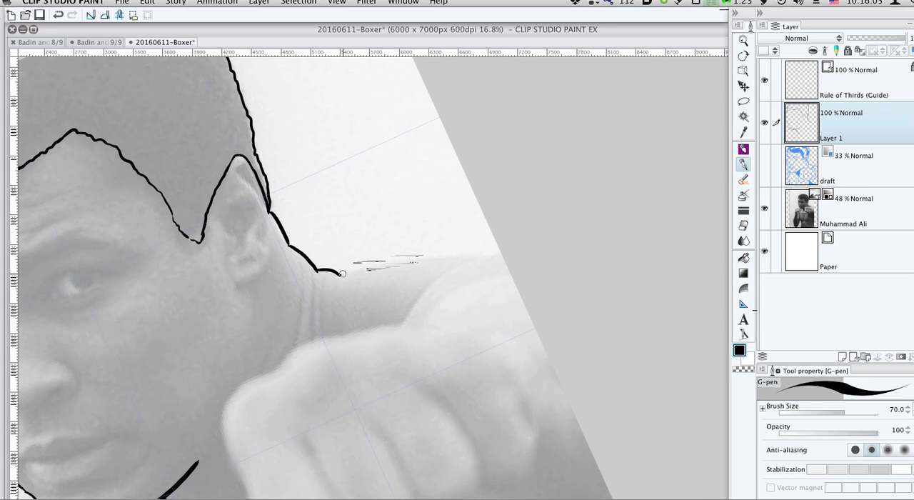
left_click_drag(341, 274, 509, 259)
key("super+z")
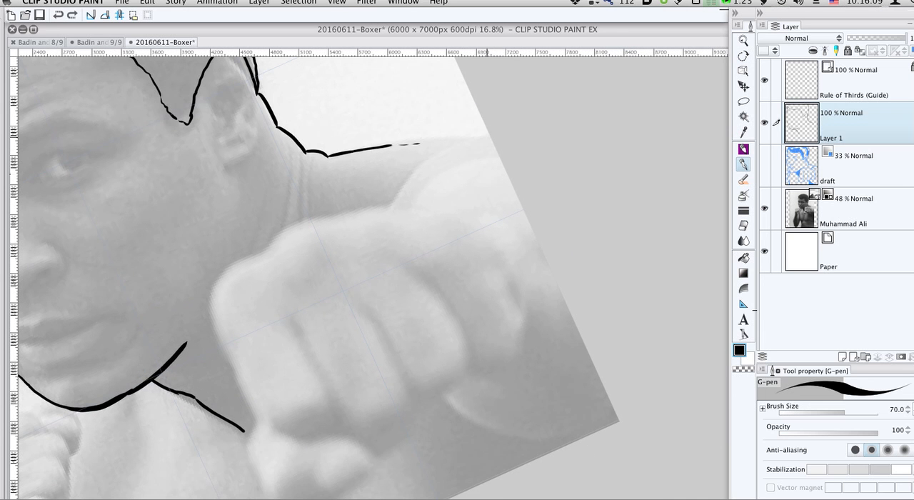
- Redo the curved upper-arm line above the front fist and connect the shoulder line to it
mouse_move(489, 131)
left_mouse_down()
mouse_move(436, 146)
mouse_move(396, 177)
left_mouse_up()
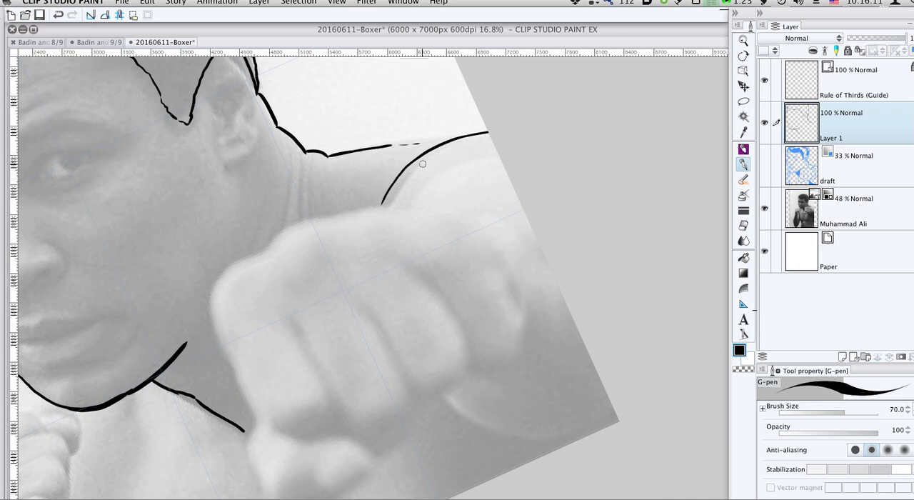
key("super+z")
mouse_move(489, 132)
left_mouse_down()
mouse_move(427, 155)
mouse_move(384, 207)
left_mouse_up()
left_click_drag(391, 145, 454, 141)
left_click_drag(428, 246, 436, 182)
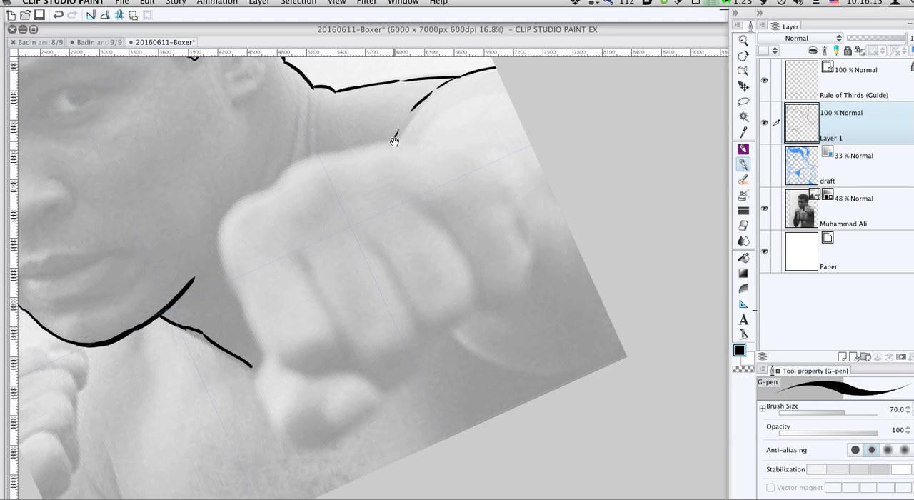
- Check the draft layer, hide it again, and ink the front fist's upper edge, outer side, curled fingertips and thumb outline
left_click(764, 167)
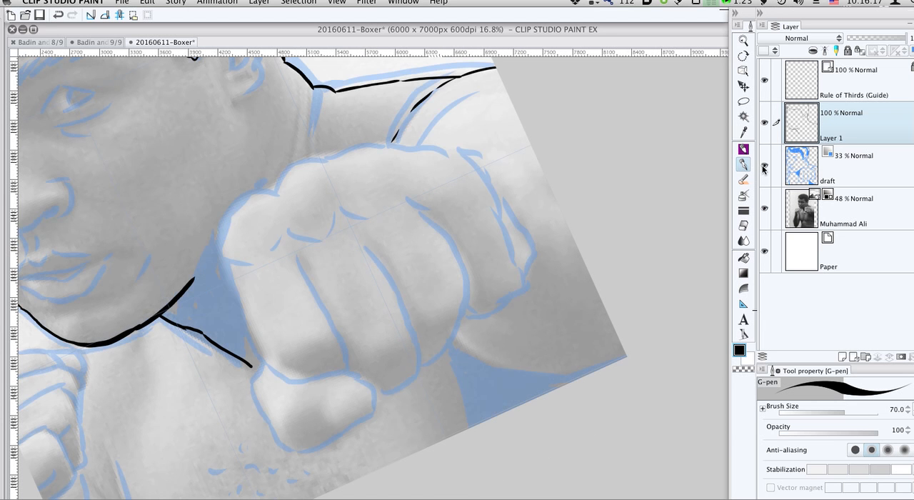
left_click(764, 166)
mouse_move(350, 152)
left_mouse_down()
mouse_move(398, 141)
mouse_move(488, 163)
left_mouse_up()
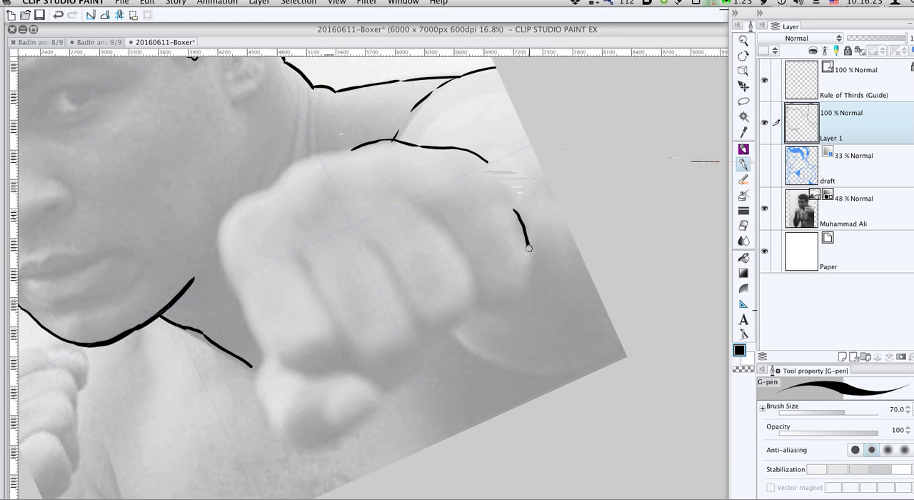
mouse_move(528, 248)
left_mouse_down()
mouse_move(513, 298)
mouse_move(486, 309)
mouse_move(471, 303)
mouse_move(475, 316)
mouse_move(428, 329)
mouse_move(425, 357)
mouse_move(400, 381)
mouse_move(380, 387)
mouse_move(348, 370)
mouse_move(280, 363)
left_mouse_up()
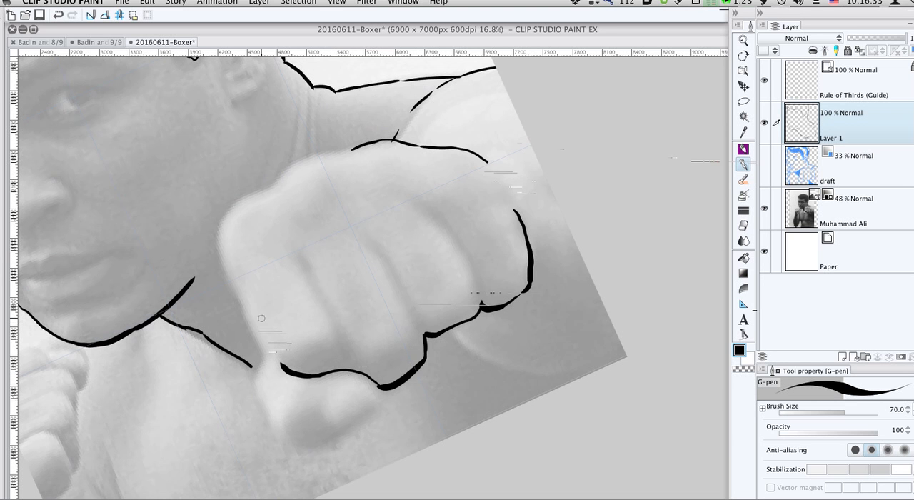
left_click_drag(249, 308, 281, 365)
mouse_move(244, 318)
left_mouse_down()
mouse_move(265, 354)
mouse_move(255, 348)
mouse_move(251, 389)
mouse_move(281, 443)
mouse_move(324, 449)
mouse_move(385, 406)
left_mouse_up()
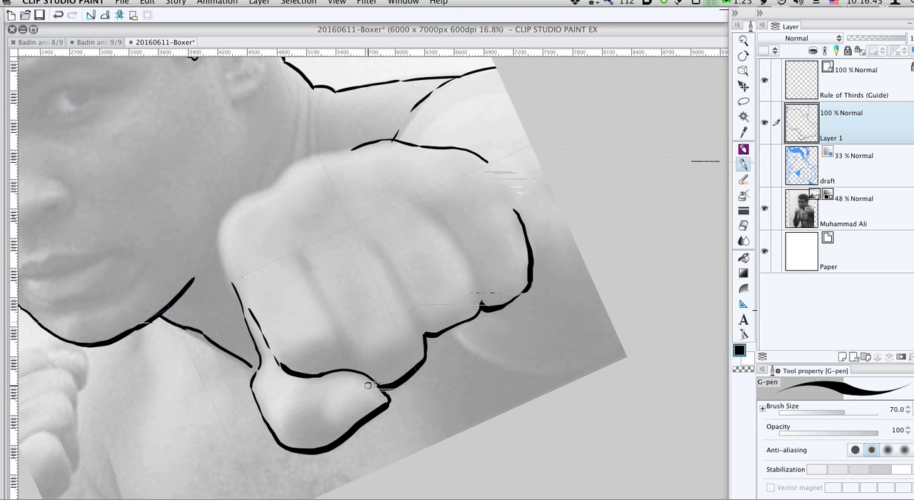
- Ink the first finger division and short crease marks near the fingertips of the front fist
left_click_drag(306, 259, 351, 353)
left_click_drag(295, 351, 323, 336)
mouse_move(376, 352)
left_mouse_down()
mouse_move(413, 339)
mouse_move(405, 347)
left_mouse_up()
left_click_drag(441, 318, 506, 298)
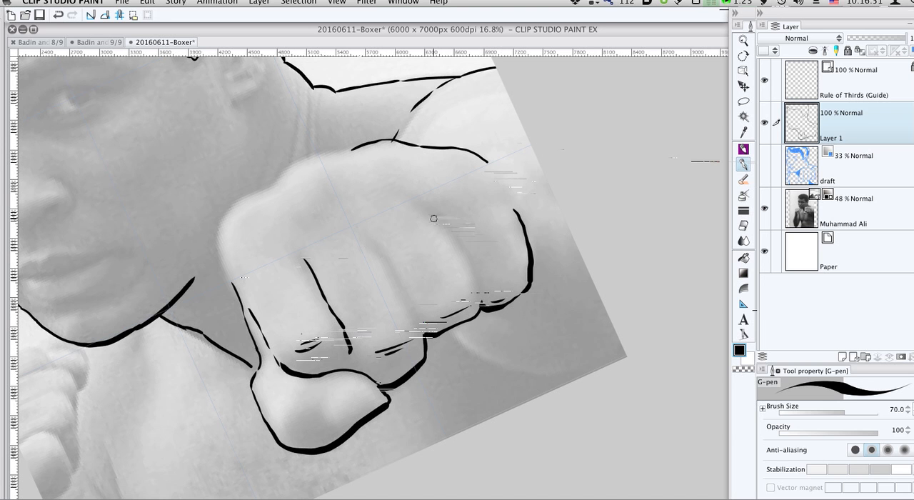
- Ink the remaining division lines between the front fist's fingers and thicken the first one where it meets the thumb
mouse_move(431, 208)
left_mouse_down()
mouse_move(458, 235)
mouse_move(475, 312)
left_mouse_up()
mouse_move(369, 240)
left_mouse_down()
mouse_move(397, 270)
mouse_move(430, 340)
left_mouse_up()
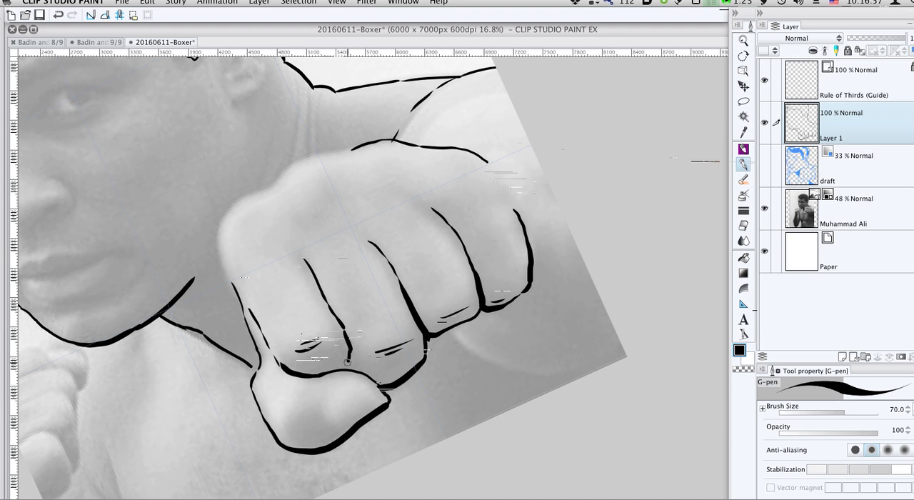
mouse_move(348, 363)
left_mouse_down()
mouse_move(347, 373)
mouse_move(353, 351)
left_mouse_up()
key("e")
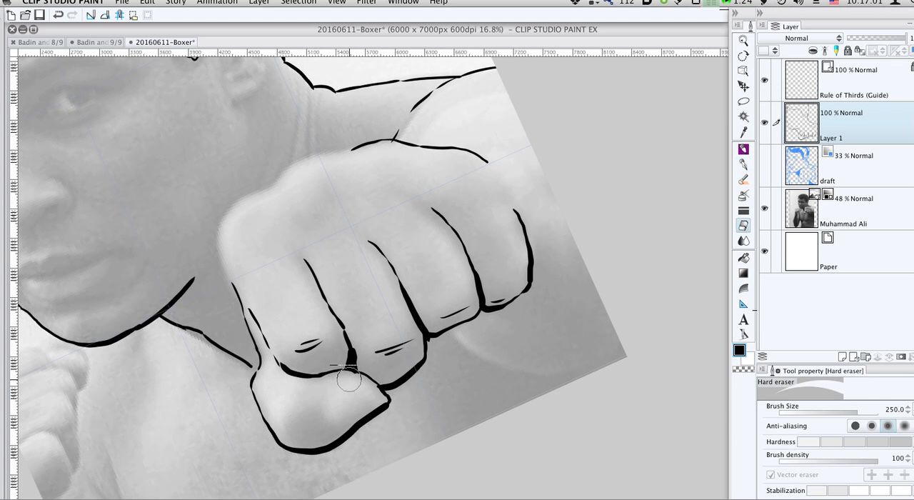
- Close the front fist's outline with the G-pen over the knuckles and down the index-finger side
key("p")
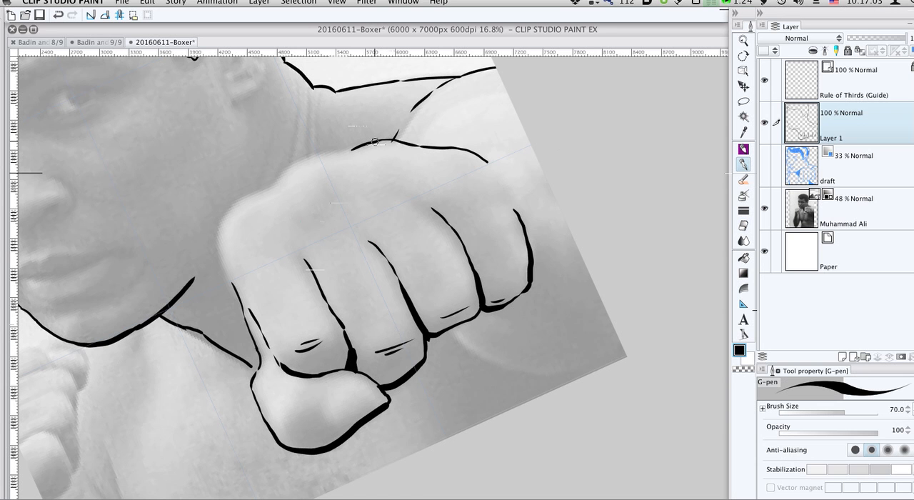
mouse_move(352, 150)
left_mouse_down()
mouse_move(308, 152)
mouse_move(284, 183)
left_mouse_up()
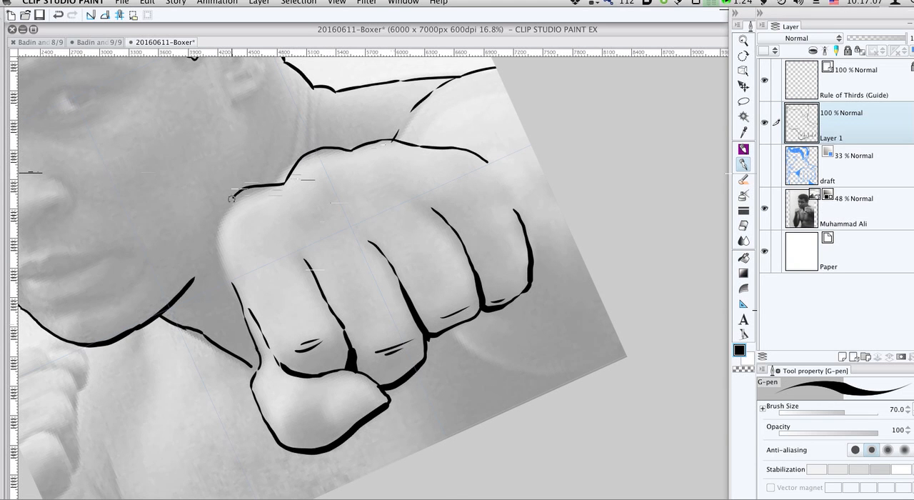
mouse_move(232, 199)
left_mouse_down()
mouse_move(218, 237)
mouse_move(233, 286)
left_mouse_up()
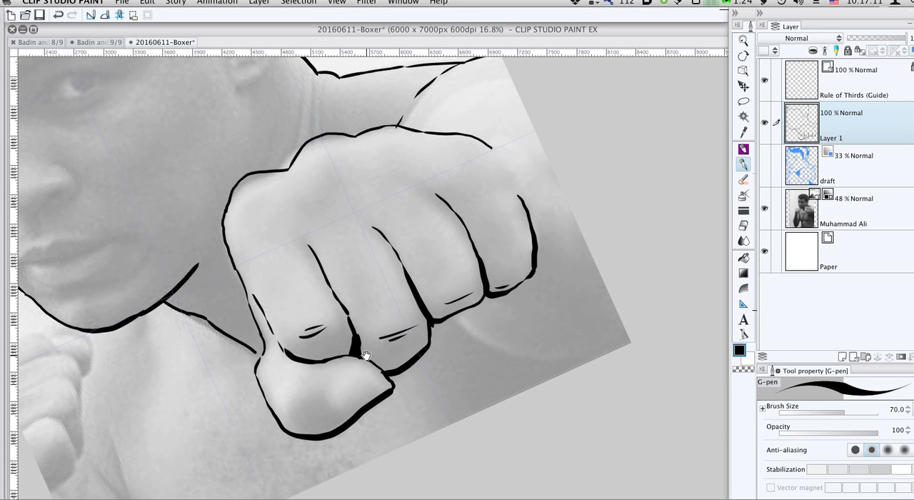
- Ink the curved lower edge of the arm from beneath the front fist out to the page edge, with a second thinner line
left_click_drag(372, 326, 376, 312)
mouse_move(454, 314)
left_mouse_down()
mouse_move(484, 342)
mouse_move(608, 353)
left_mouse_up()
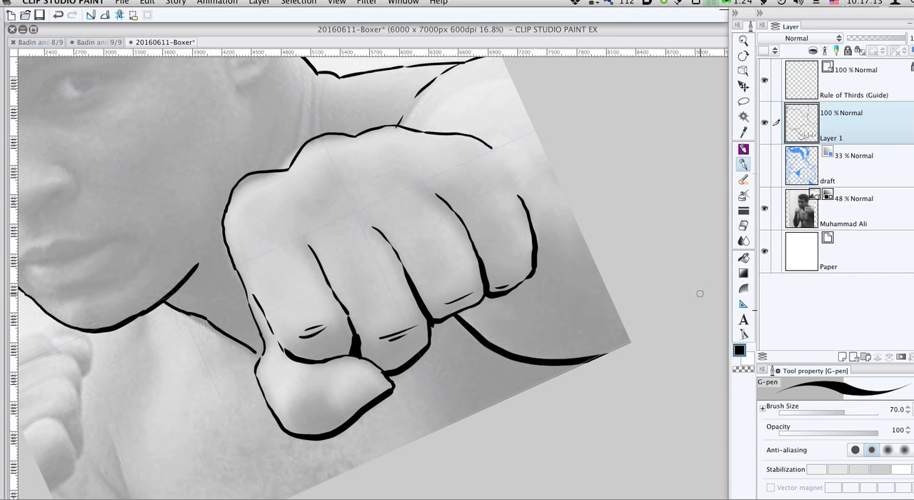
mouse_move(486, 335)
left_mouse_down()
mouse_move(564, 355)
mouse_move(629, 349)
left_mouse_up()
- Ink two inner curves on the upper arm above the front fist and thicken the arm line meeting the fist
left_click_drag(620, 200, 578, 279)
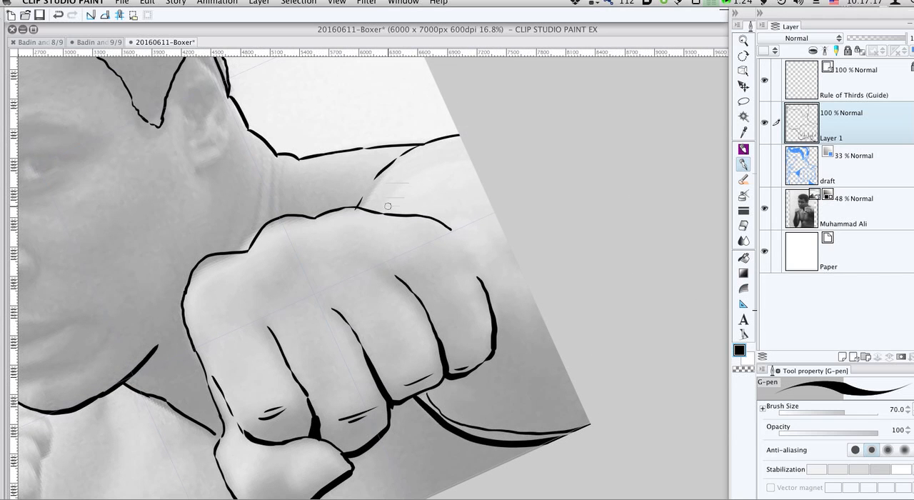
mouse_move(392, 198)
left_mouse_down()
mouse_move(429, 169)
mouse_move(471, 159)
left_mouse_up()
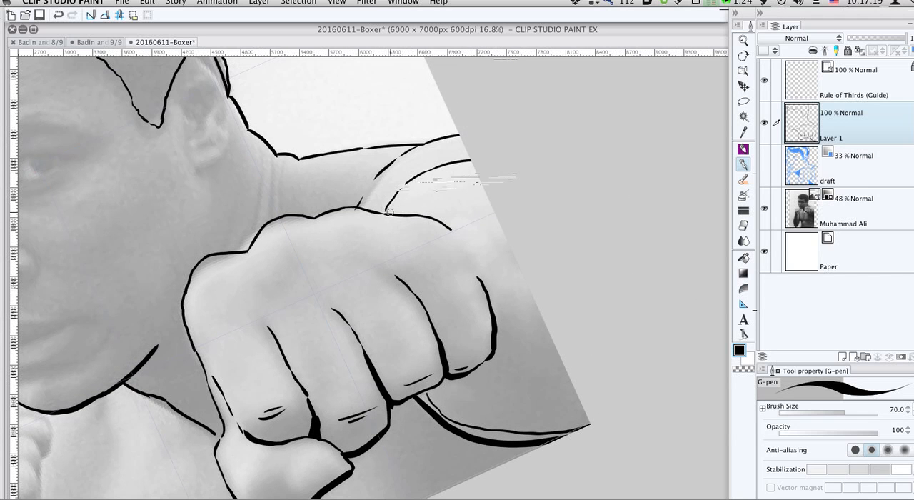
mouse_move(390, 212)
left_mouse_down()
mouse_move(418, 179)
mouse_move(504, 161)
mouse_move(471, 167)
left_mouse_up()
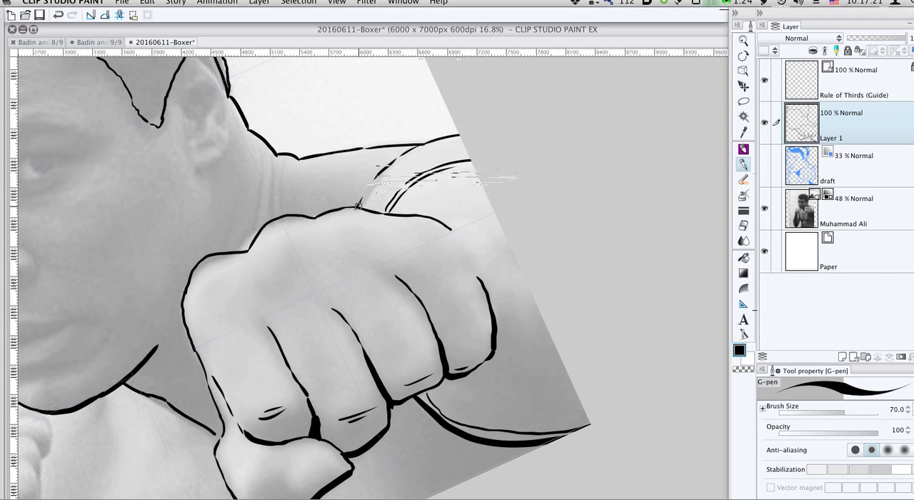
mouse_move(359, 206)
left_mouse_down()
mouse_move(392, 168)
mouse_move(455, 145)
left_mouse_up()
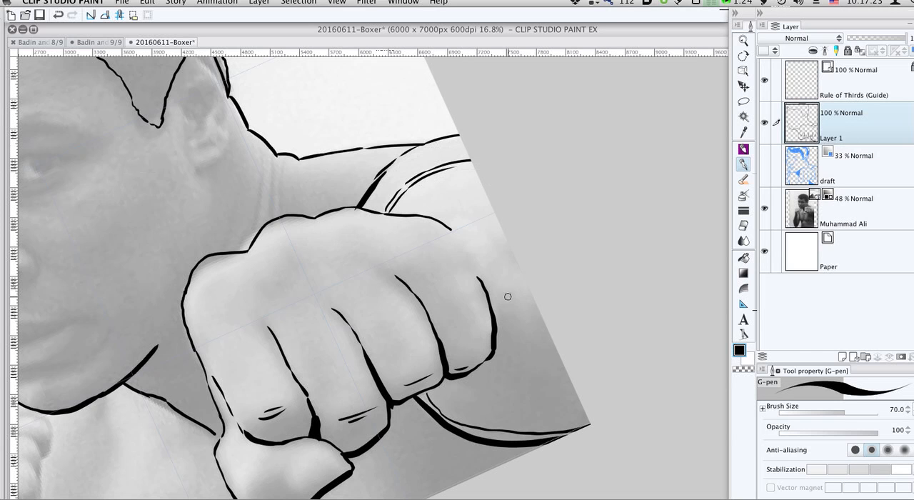
- Ink the small curve beyond the little finger and wrinkle marks across the front fist's knuckles and finger bases
mouse_move(527, 296)
left_mouse_down()
mouse_move(528, 320)
mouse_move(510, 342)
left_mouse_up()
left_click_drag(435, 325, 559, 242)
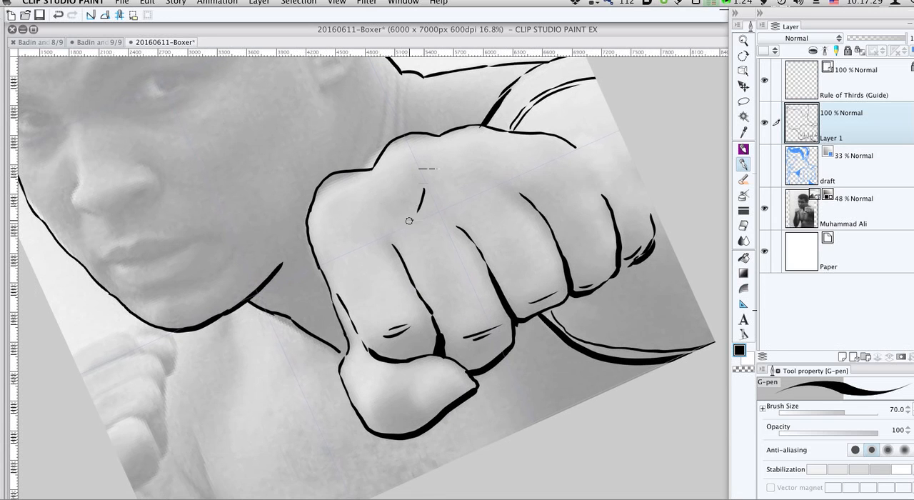
left_click_drag(384, 209, 415, 220)
left_click_drag(319, 234, 329, 237)
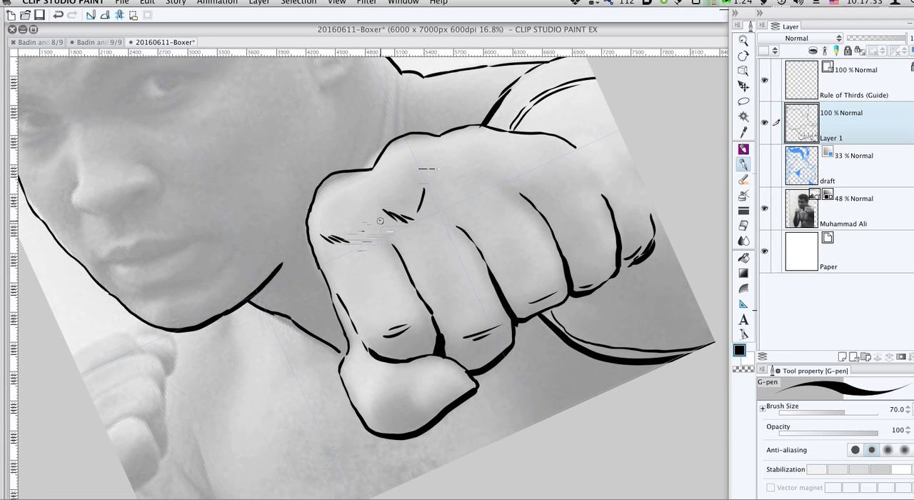
mouse_move(380, 221)
left_mouse_down()
mouse_move(378, 233)
mouse_move(400, 257)
left_mouse_up()
left_click_drag(453, 218, 468, 237)
left_click_drag(453, 184, 559, 185)
- Ink the front thumb's nail, joint crease and heavy lower edge, undoing the last two strokes
mouse_move(387, 322)
left_mouse_down()
mouse_move(475, 267)
mouse_move(509, 259)
left_mouse_up()
mouse_move(537, 338)
left_mouse_down()
mouse_move(558, 308)
mouse_move(571, 298)
mouse_move(537, 341)
mouse_move(552, 338)
mouse_move(559, 350)
mouse_move(534, 347)
mouse_move(545, 360)
mouse_move(524, 348)
mouse_move(530, 365)
mouse_move(513, 352)
mouse_move(516, 341)
mouse_move(533, 326)
mouse_move(566, 319)
mouse_move(502, 345)
mouse_move(510, 366)
mouse_move(528, 366)
mouse_move(585, 332)
mouse_move(560, 340)
mouse_move(596, 322)
mouse_move(592, 314)
mouse_move(590, 328)
mouse_move(592, 320)
mouse_move(566, 341)
left_mouse_up()
key("super+z")
key("super+z")
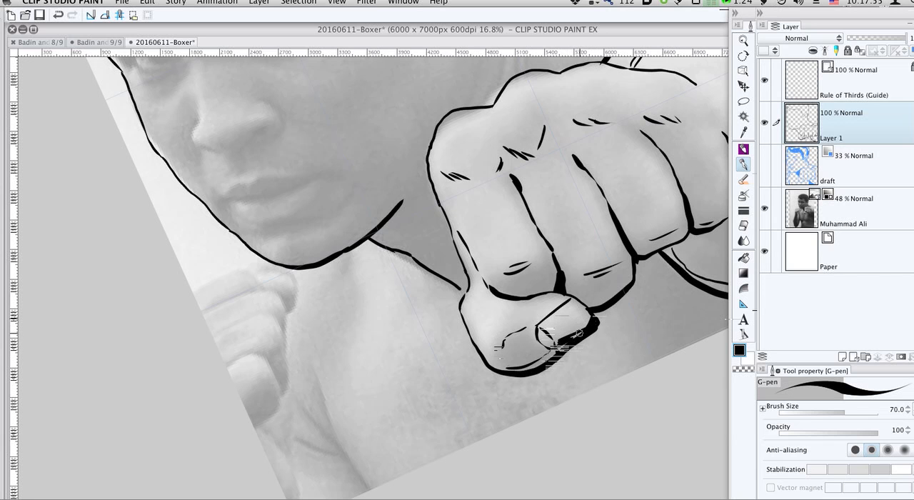
- Outline a shadow shape on the neck beneath the jaw, beside the front fist
left_click_drag(443, 286, 504, 267)
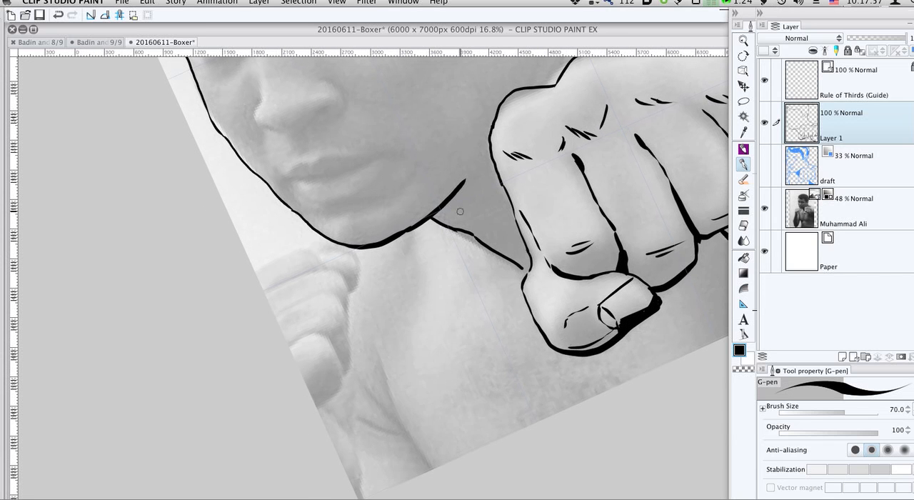
left_click_drag(449, 199, 475, 232)
mouse_move(468, 181)
left_mouse_down()
mouse_move(471, 227)
mouse_move(468, 181)
mouse_move(436, 214)
left_mouse_up()
- Try to fill the neck shadow with black on Layer 1, then undo the fill
key("g")
left_click(449, 215)
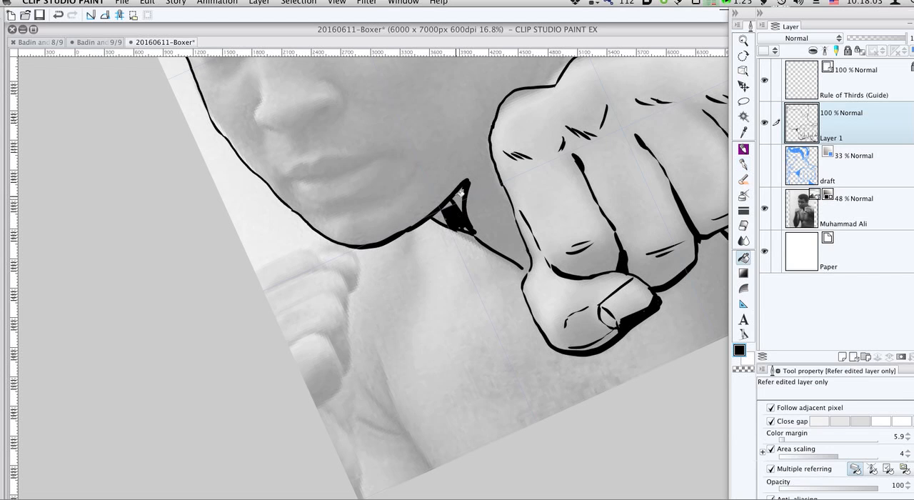
left_click(462, 193)
key("super+z")
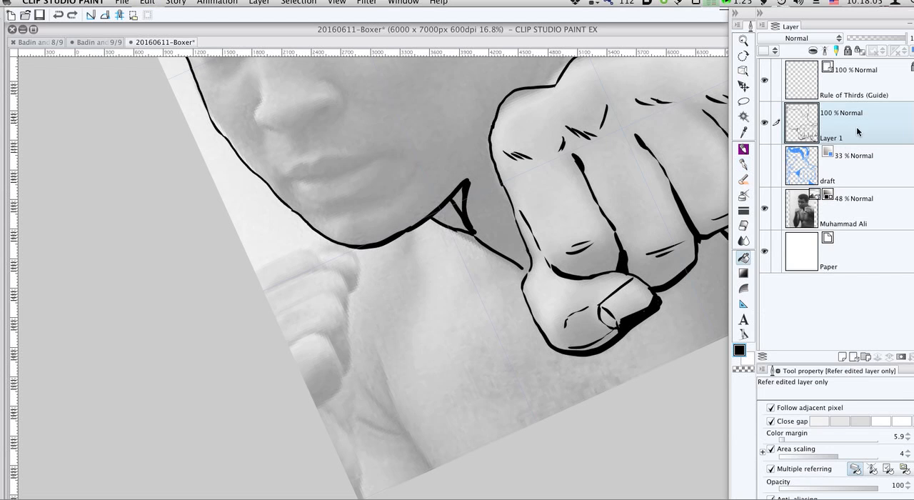
- Mark the Rule of Thirds guide as a draft layer and fill the neck shadow with black on Layer 1
left_click(866, 82)
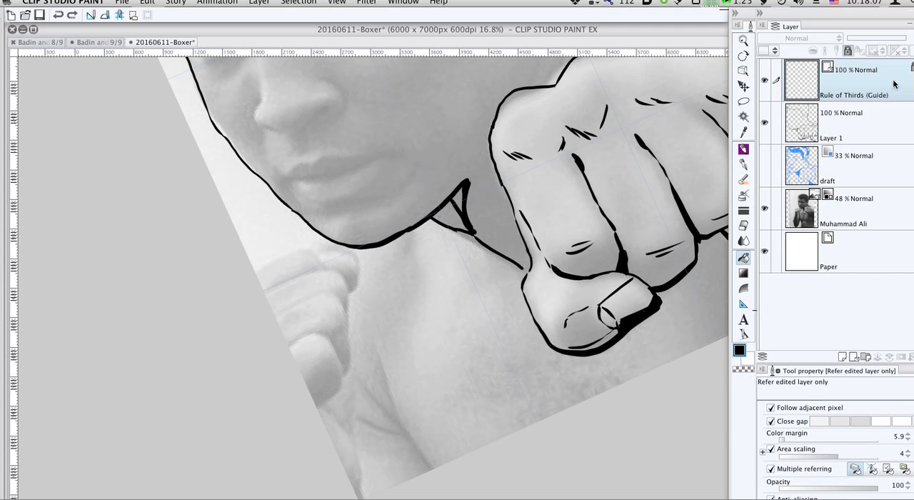
left_click(848, 51)
left_click(834, 136)
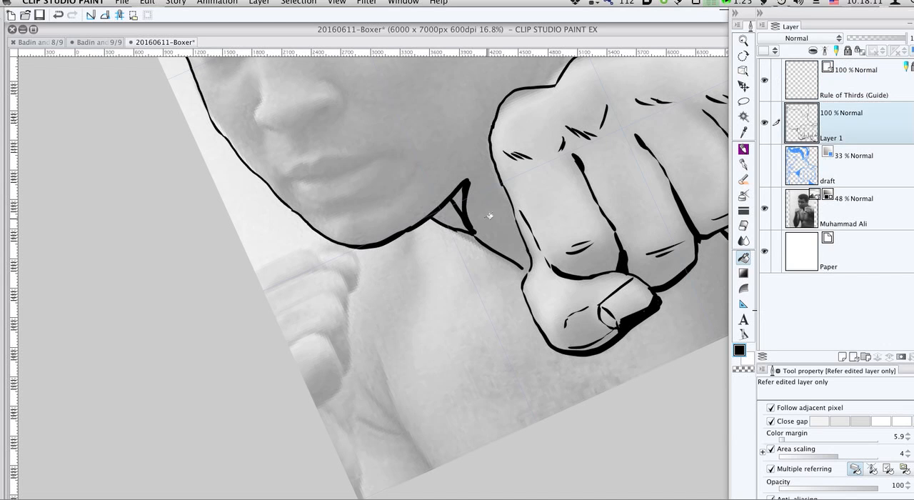
left_click(856, 215)
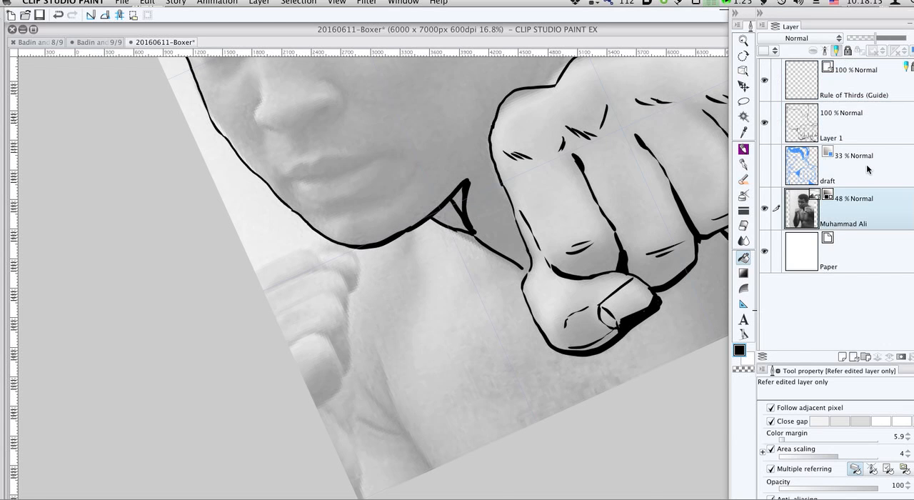
left_click(861, 128)
left_click(457, 212)
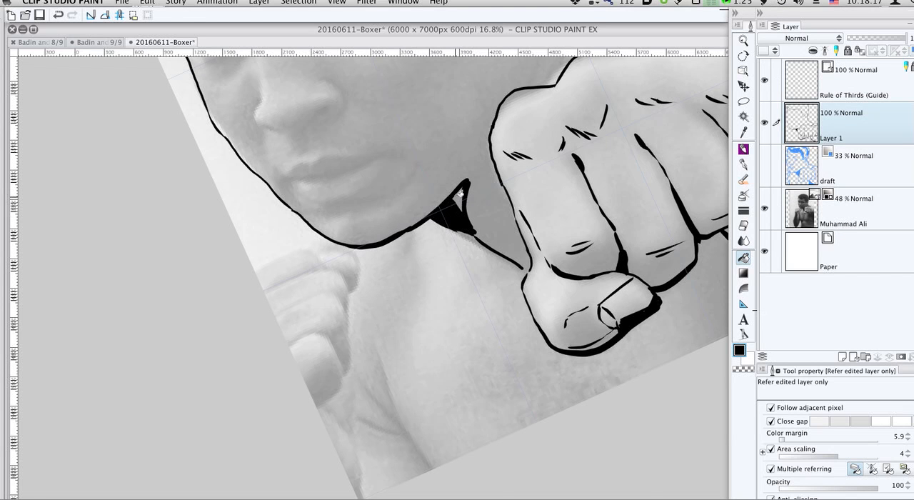
- Extend the jawline with the G-pen to the front fist and continue it in broken strokes above the knuckles toward the ear
left_click_drag(502, 275, 448, 483)
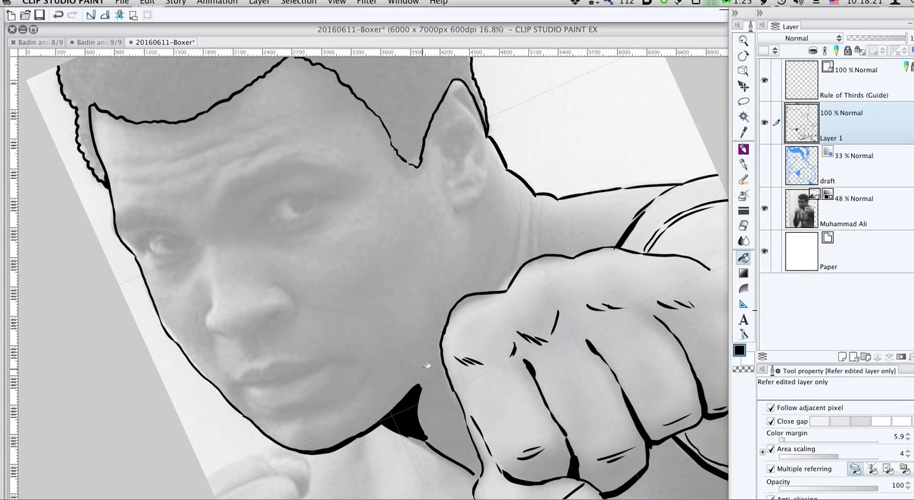
key("p")
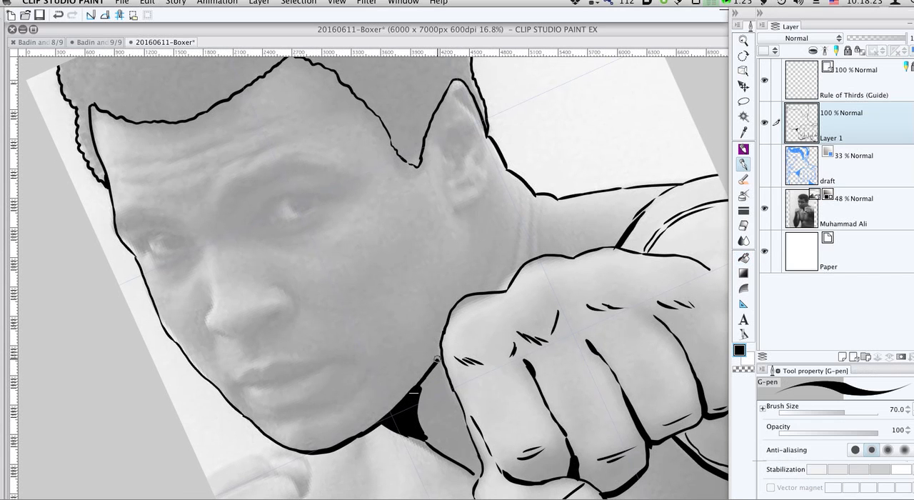
mouse_move(465, 296)
left_mouse_down()
mouse_move(472, 254)
mouse_move(484, 247)
left_mouse_up()
left_click_drag(533, 197, 536, 216)
- Ink the rear fist's upper edge and top fingertip with its nail below the chin, erasing the stray line inside the fingertip
scroll(535, 247, "down", 5)
scroll(535, 248, "left", 4)
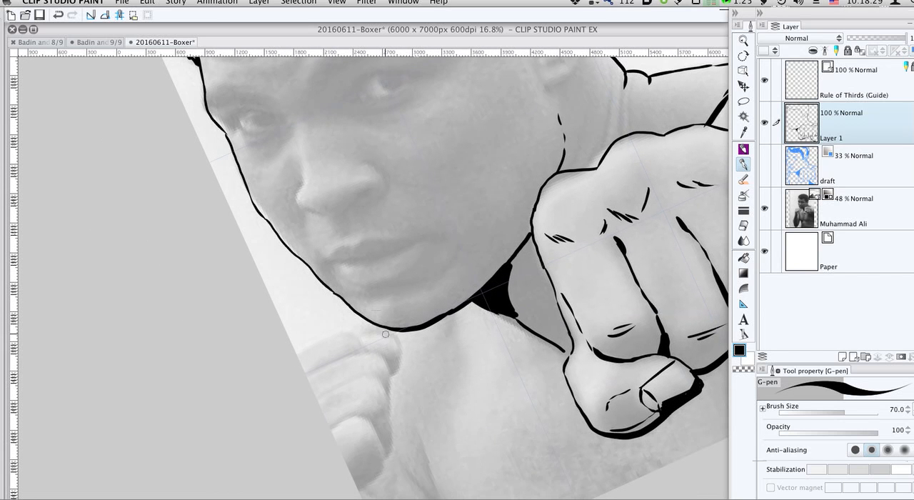
left_click_drag(345, 332, 296, 352)
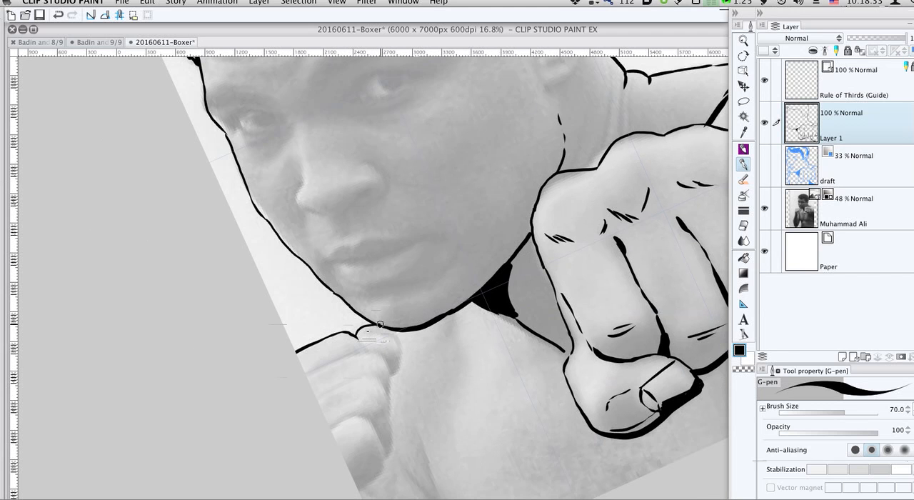
key("e")
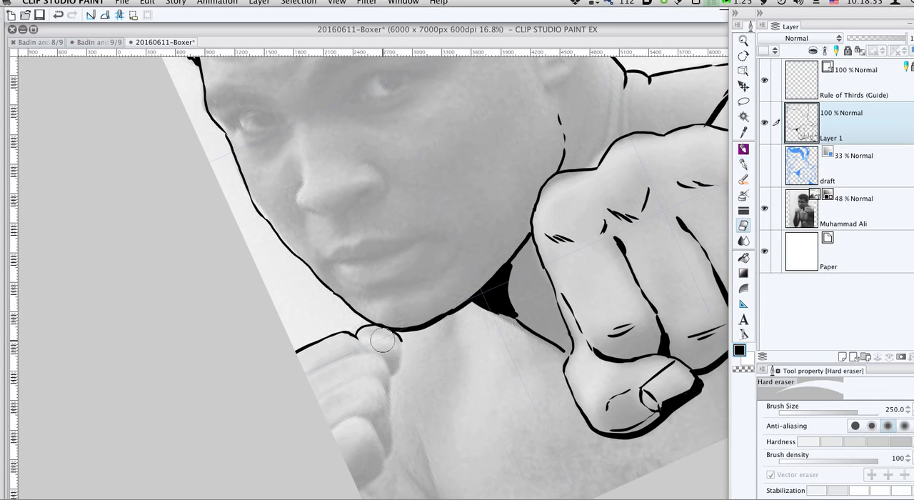
mouse_move(372, 334)
left_mouse_down()
mouse_move(408, 347)
mouse_move(399, 348)
left_mouse_up()
key("p")
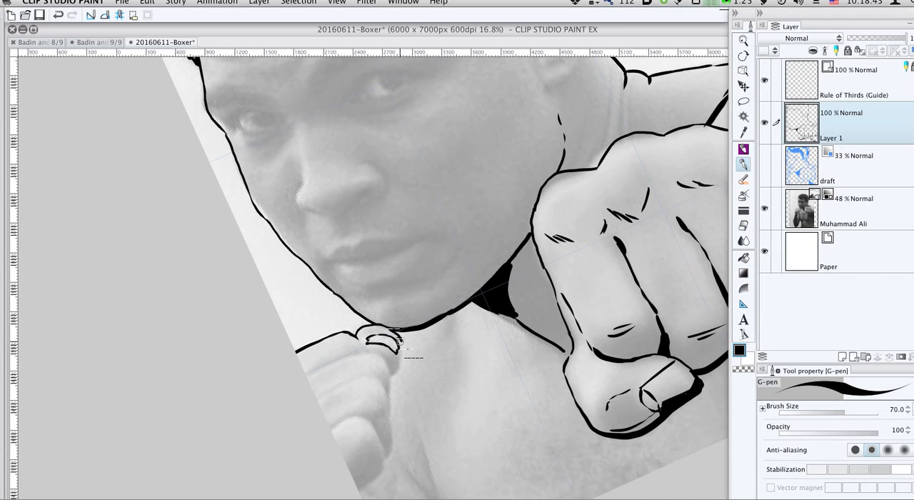
- Ink the rear fist's outer finger edges downward and the division lines between its upper fingers
left_click_drag(400, 351, 392, 376)
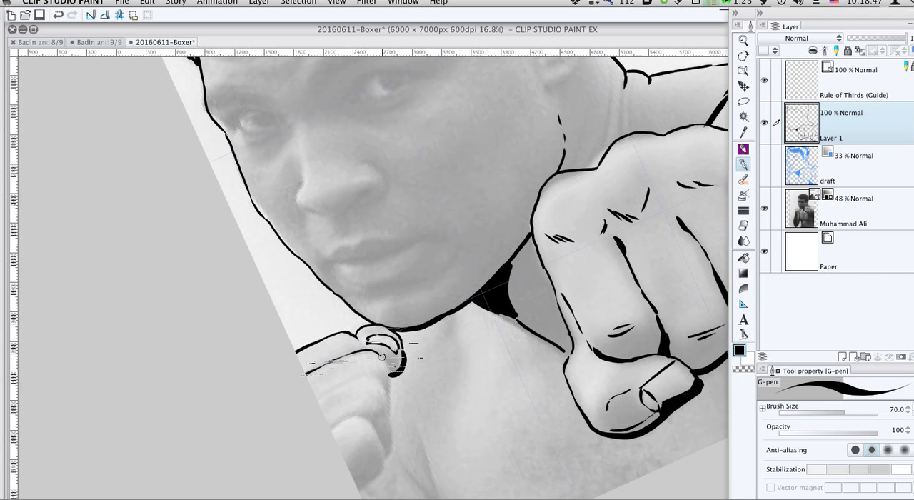
left_click_drag(392, 380, 391, 402)
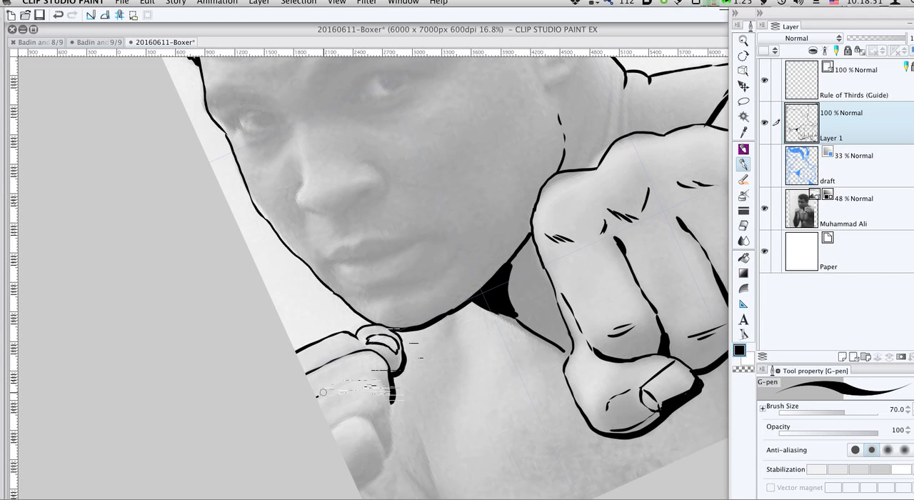
left_click_drag(317, 397, 357, 377)
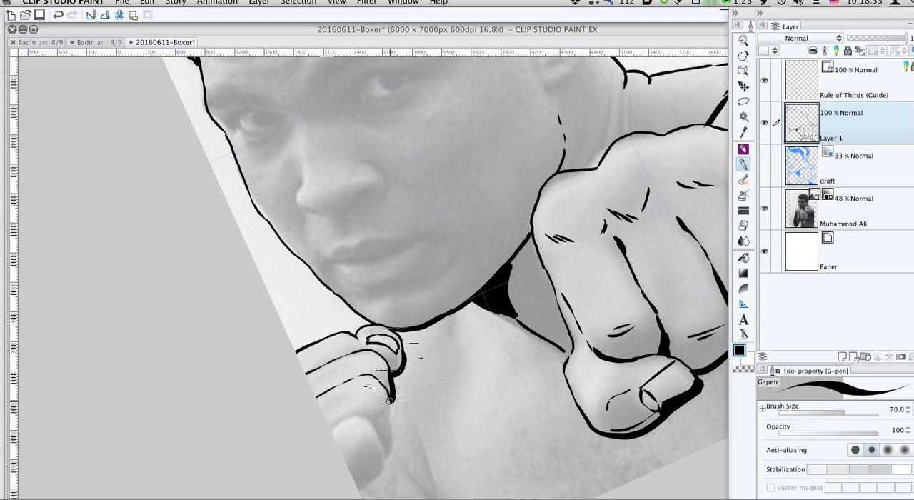
left_click_drag(390, 400, 386, 453)
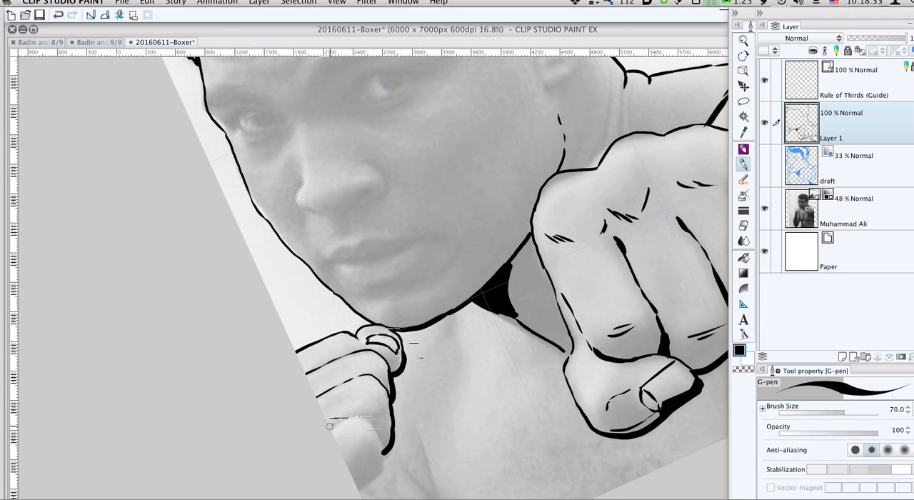
- Ink the rear fist's lower finger contours with the G-pen, adding outer edges, division lines and short crease strokes on the fingers
left_click_drag(330, 428, 347, 419)
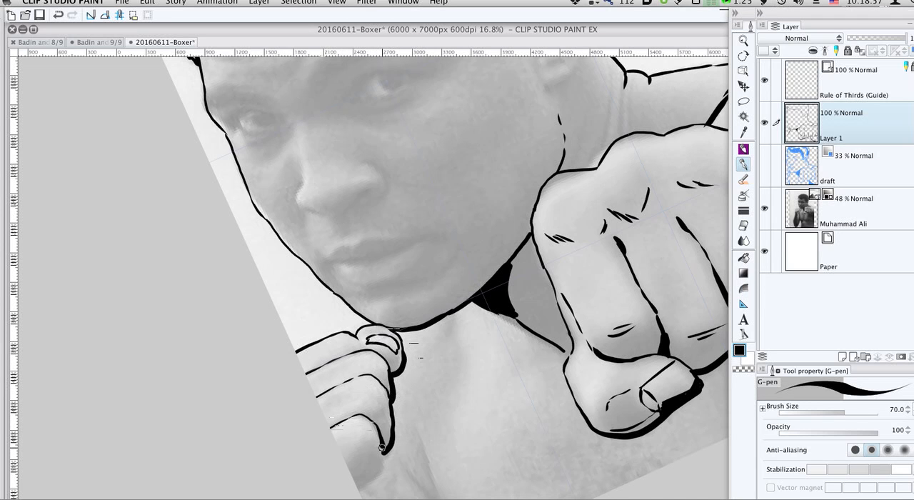
left_click_drag(383, 457, 366, 483)
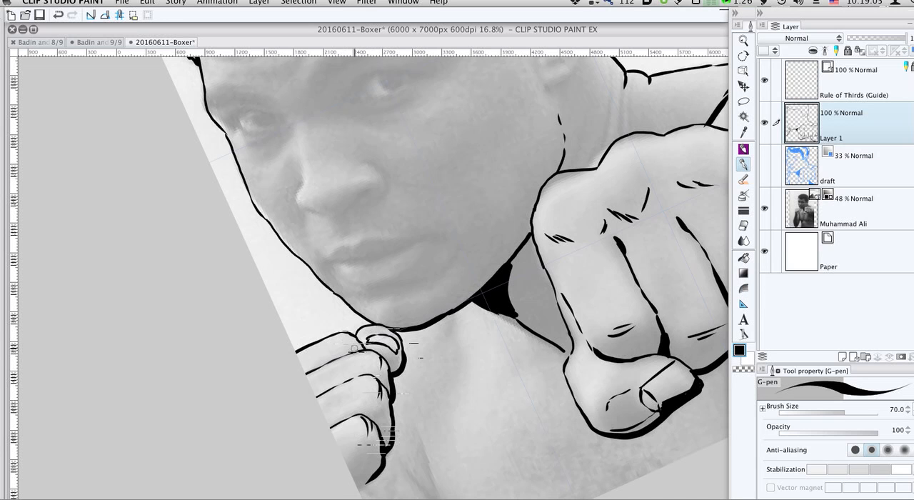
key("g")
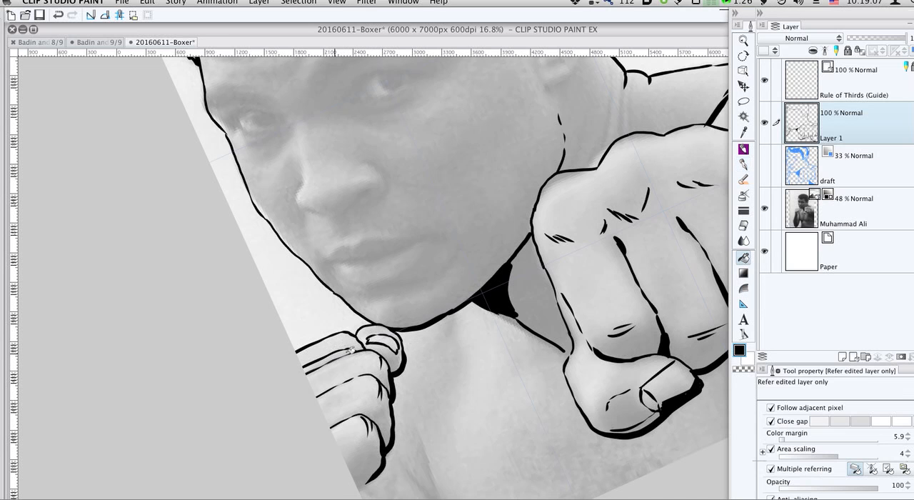
left_click_drag(342, 350, 323, 269)
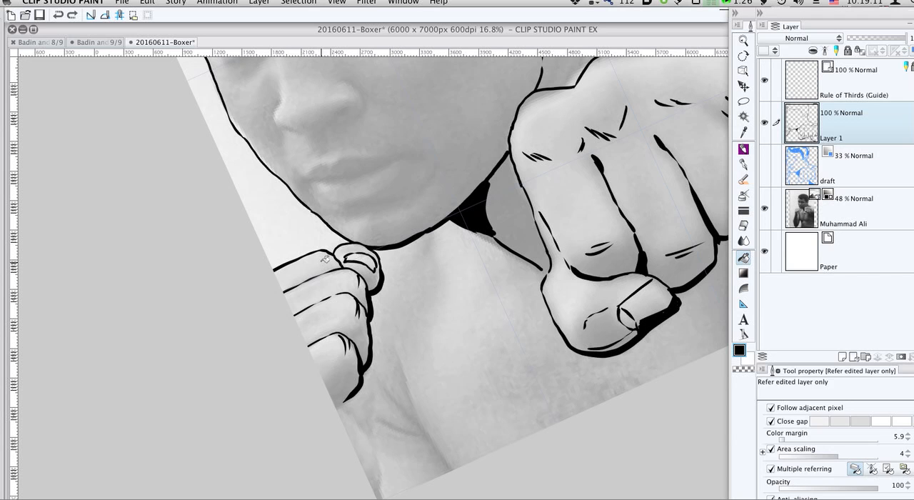
key("p")
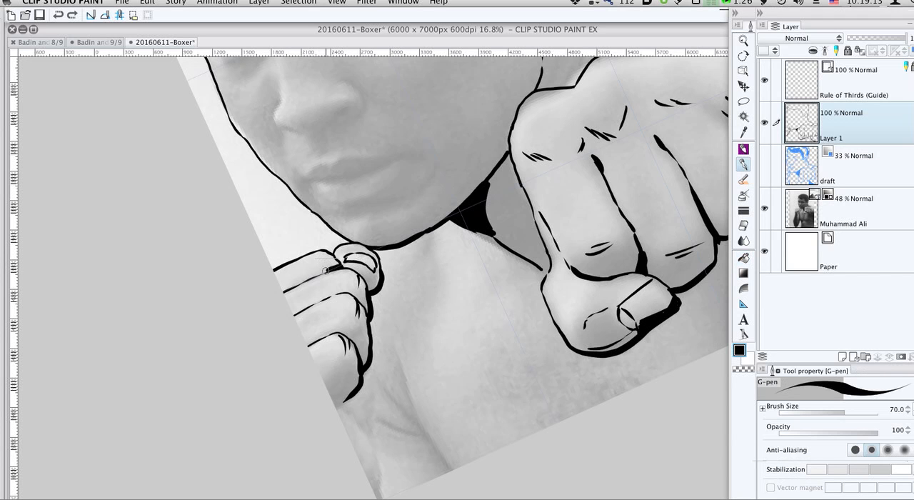
left_click_drag(305, 279, 275, 294)
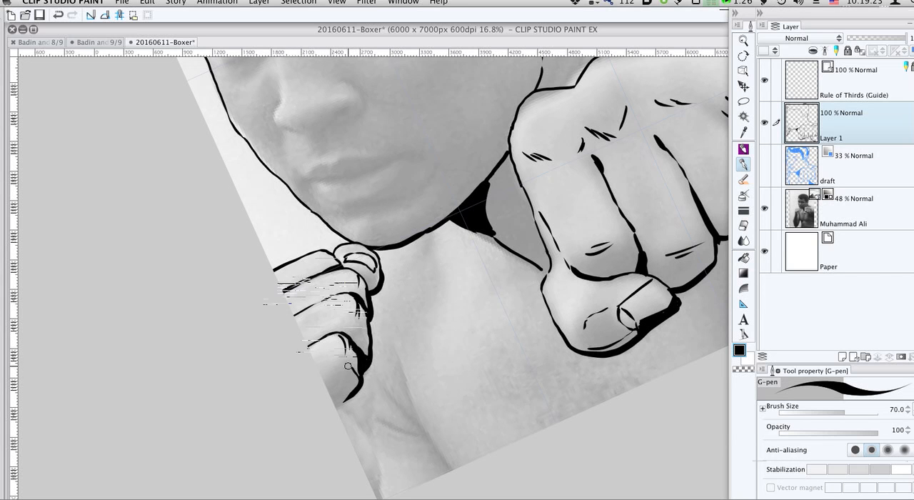
mouse_move(348, 365)
left_mouse_down()
mouse_move(329, 370)
mouse_move(336, 409)
left_mouse_up()
- Ink the wrist and forearm edges below the rear fist, with a thick black shadow running down to the canvas corner
scroll(384, 417, "down", 3)
scroll(384, 417, "right", 2)
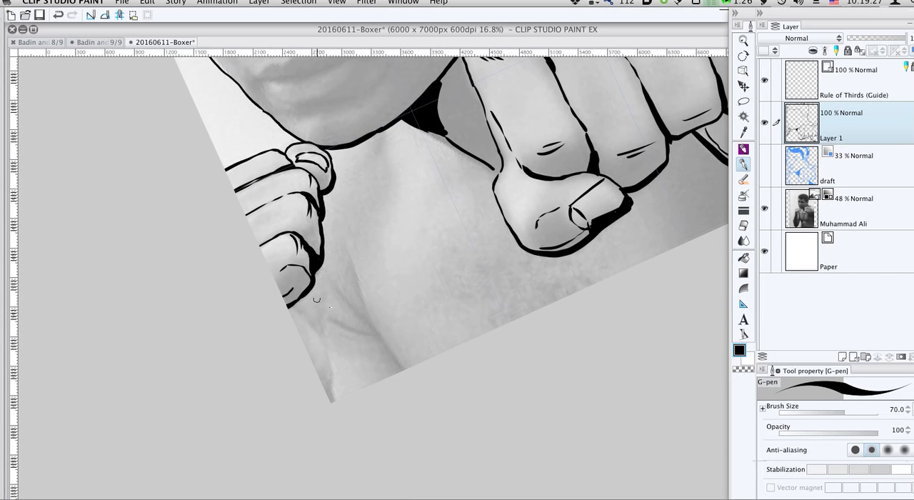
left_click_drag(318, 274, 324, 298)
left_click_drag(322, 324, 330, 393)
mouse_move(302, 314)
left_mouse_down()
mouse_move(307, 323)
mouse_move(325, 347)
mouse_move(322, 377)
mouse_move(327, 357)
mouse_move(320, 383)
left_mouse_up()
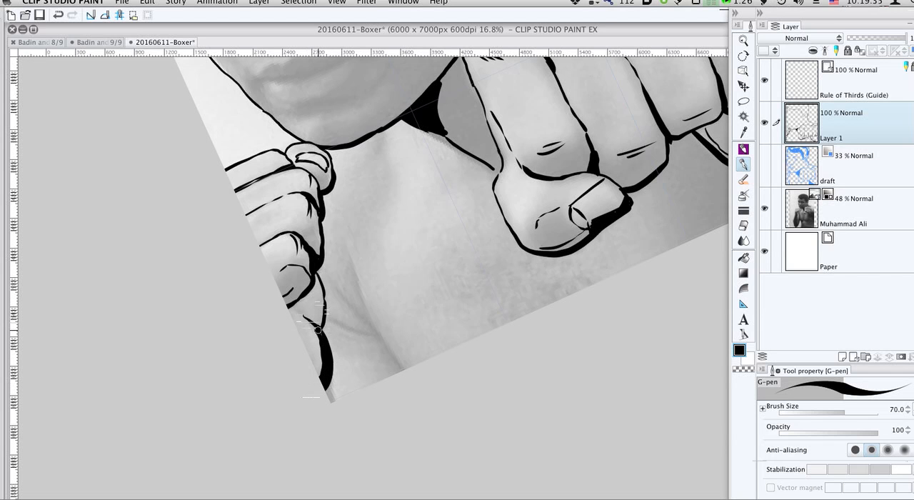
- Ink the chest fold beside the rear forearm as a line down to the canvas edge, with short crease strokes branching from it
mouse_move(317, 325)
left_mouse_down()
mouse_move(318, 283)
mouse_move(317, 299)
mouse_move(340, 310)
mouse_move(335, 319)
mouse_move(358, 330)
left_mouse_up()
left_click_drag(361, 275, 405, 370)
left_click_drag(370, 322, 355, 295)
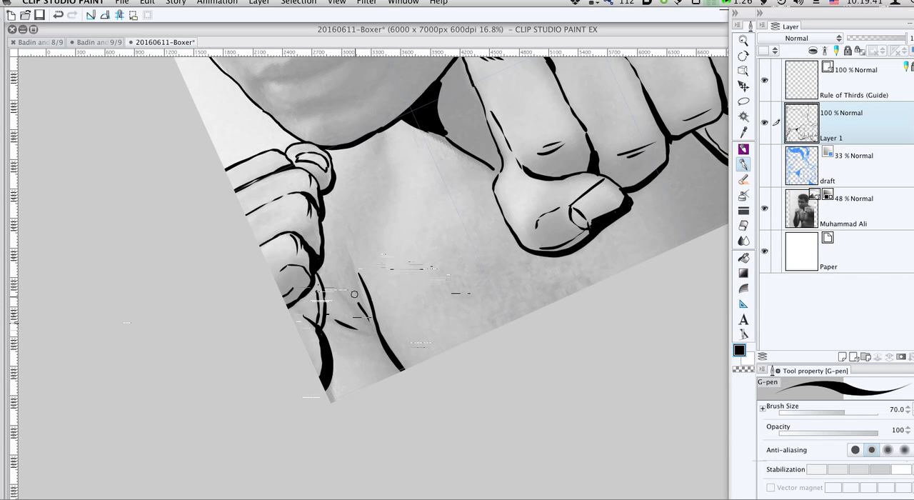
left_click_drag(358, 331, 380, 335)
- Ink the mouth with the G-pen: the dark corner mark, the parting line, and the lower and upper lip outlines
left_click_drag(503, 206, 371, 335)
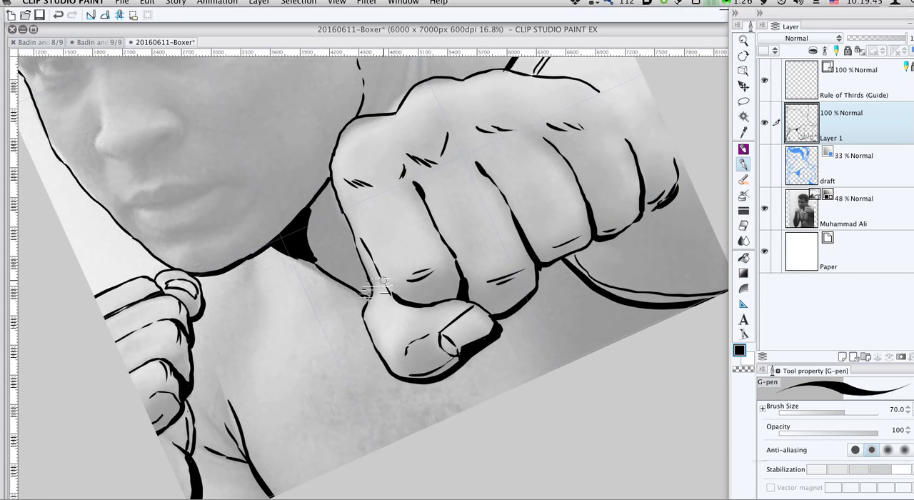
left_click_drag(364, 293, 355, 392)
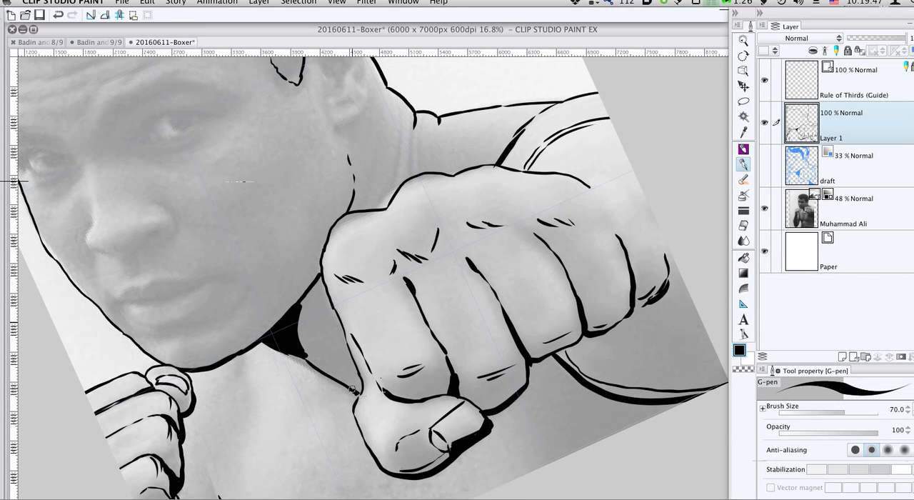
left_click_drag(392, 301, 503, 328)
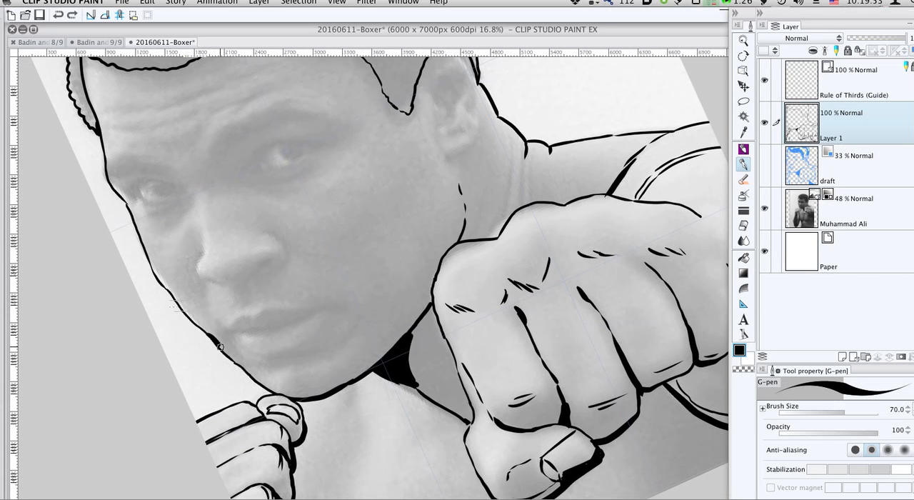
mouse_move(221, 328)
left_mouse_down()
mouse_move(227, 343)
mouse_move(309, 316)
mouse_move(287, 324)
left_mouse_up()
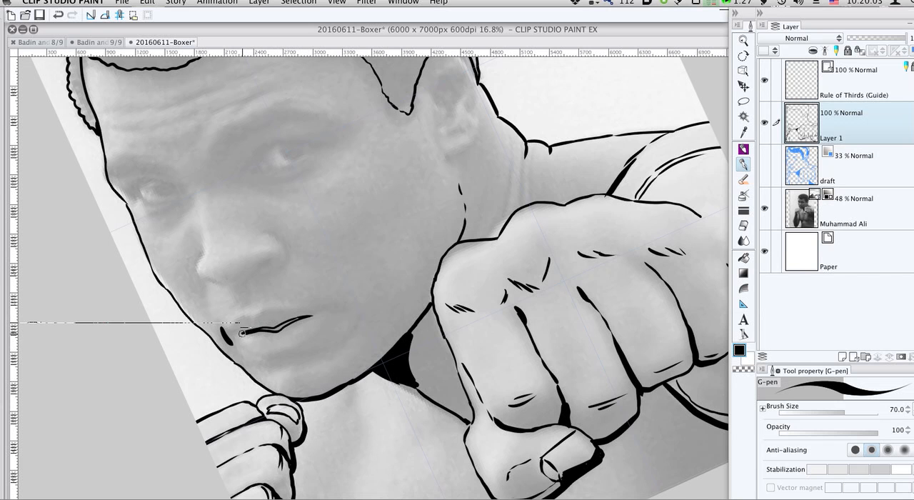
mouse_move(232, 337)
left_mouse_down()
mouse_move(277, 360)
mouse_move(314, 340)
left_mouse_up()
mouse_move(228, 328)
left_mouse_down()
mouse_move(243, 316)
mouse_move(315, 309)
left_mouse_up()
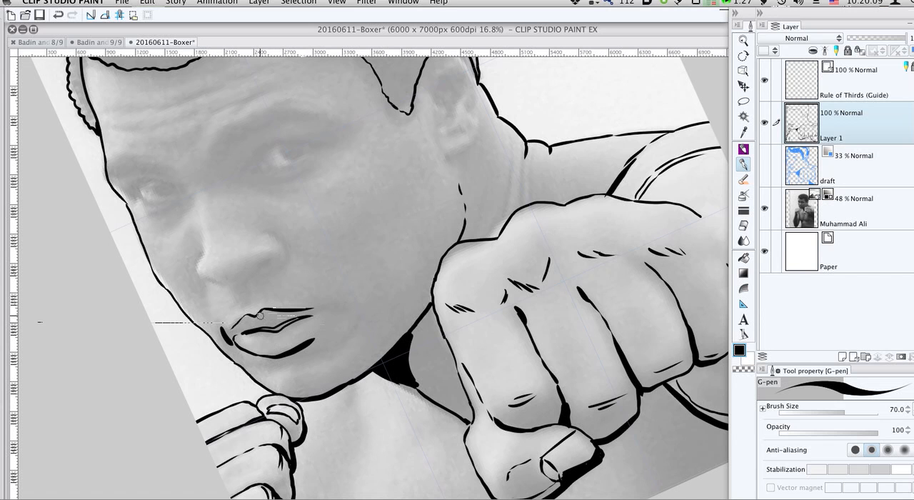
- Clear excess ink inside the upper lip with a smaller hard eraser and thicken the line between the lips with the G-pen
left_click_drag(263, 321, 254, 318)
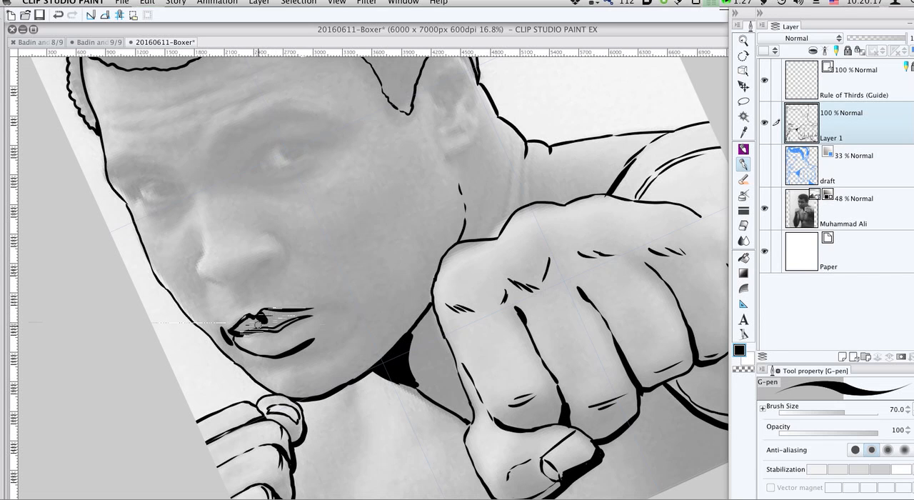
left_click_drag(254, 333, 265, 332)
key("e")
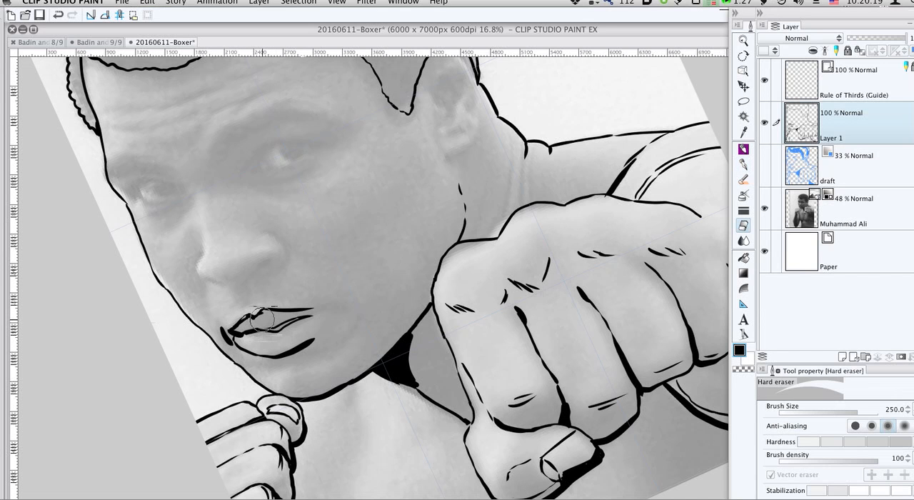
key("bracketleft")
key("bracketleft")
mouse_move(247, 337)
left_mouse_down()
mouse_move(282, 333)
mouse_move(287, 323)
mouse_move(265, 312)
mouse_move(244, 322)
left_mouse_up()
key("p")
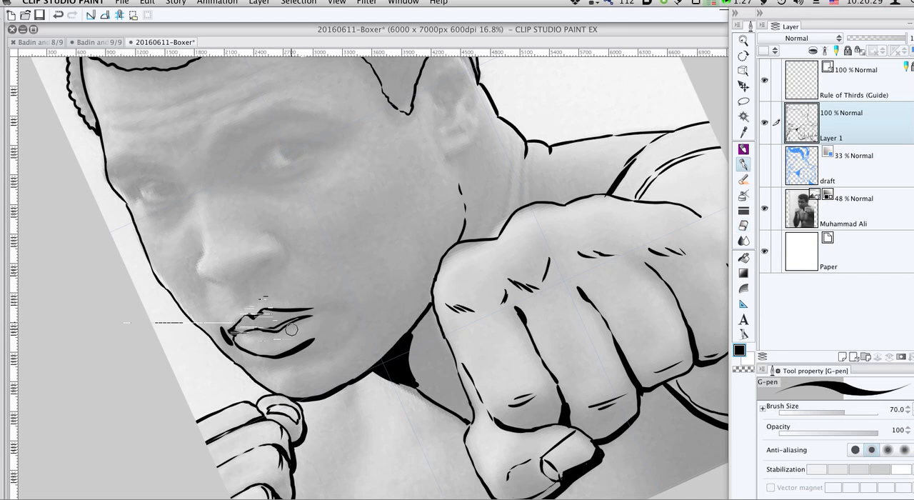
left_click_drag(265, 328, 268, 329)
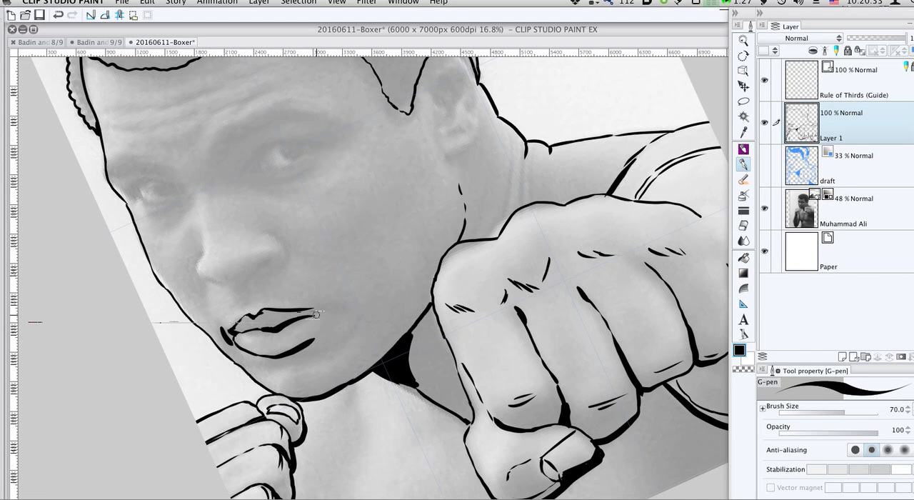
- Raise the Muhammad Ali photo layer's opacity to 76% and toggle Layer 1's visibility to compare the inks with the photo
left_click(848, 207)
left_click_drag(882, 40, 893, 40)
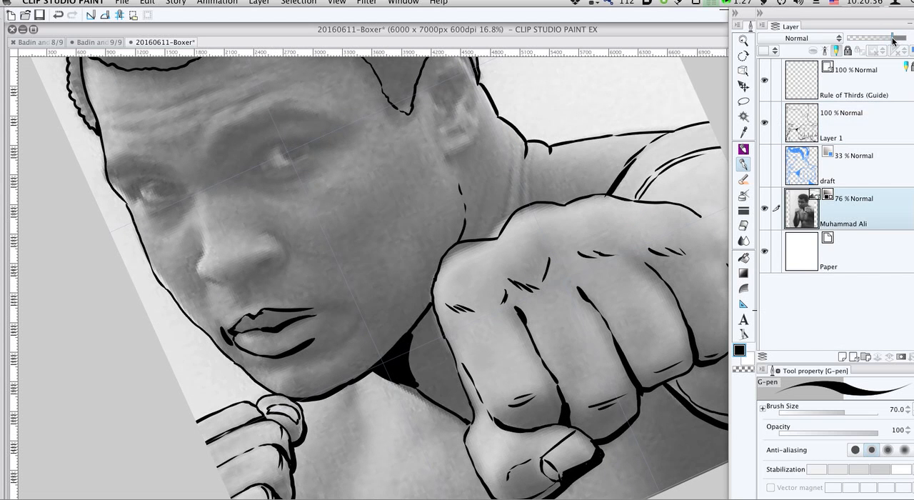
left_click(844, 129)
left_click(765, 124)
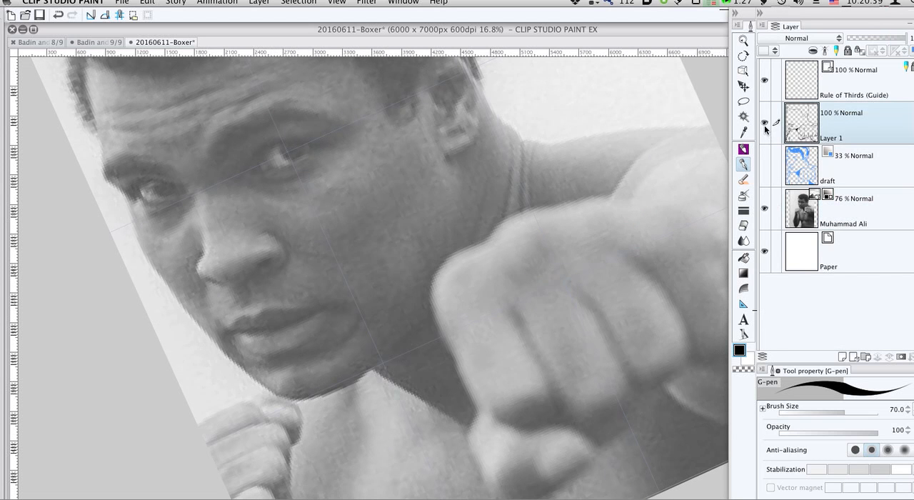
left_click(764, 125)
left_click(765, 125)
left_click(765, 125)
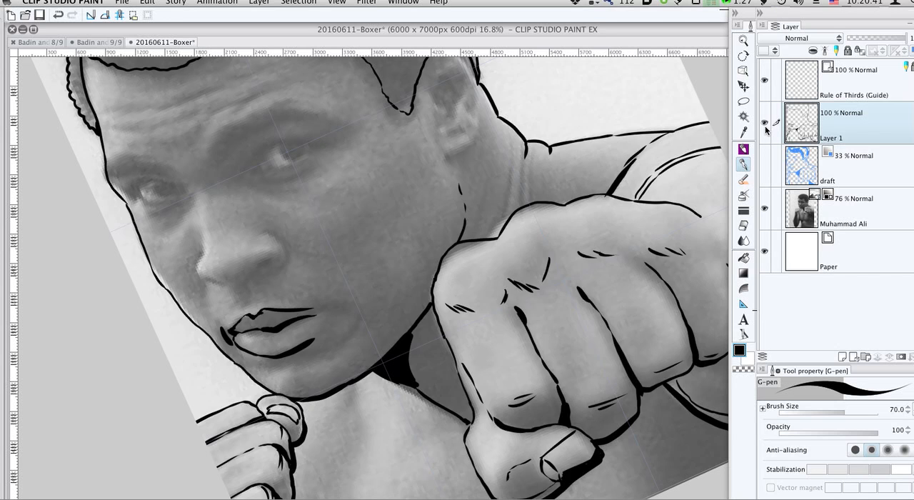
left_click(764, 125)
left_click(764, 125)
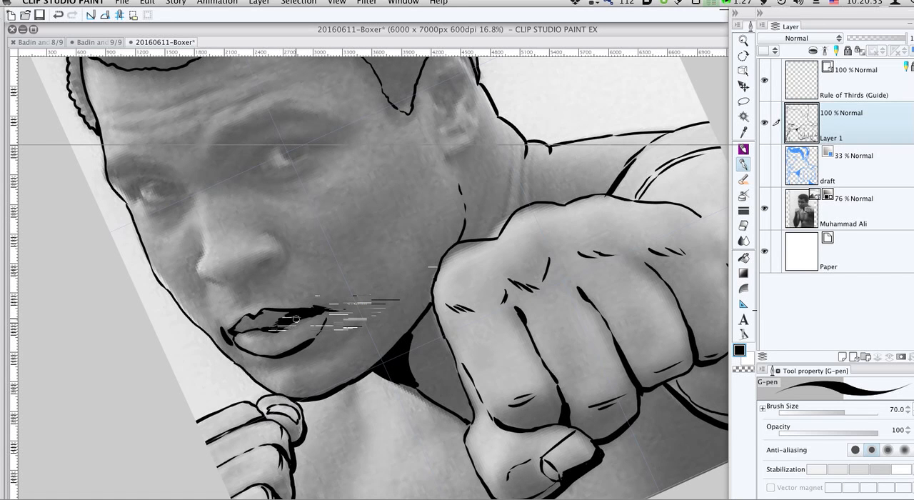
- Add short contour strokes beside the mouth corner and below the lower lip, and show the draft layer with the head rotated upright
left_click_drag(356, 317, 351, 338)
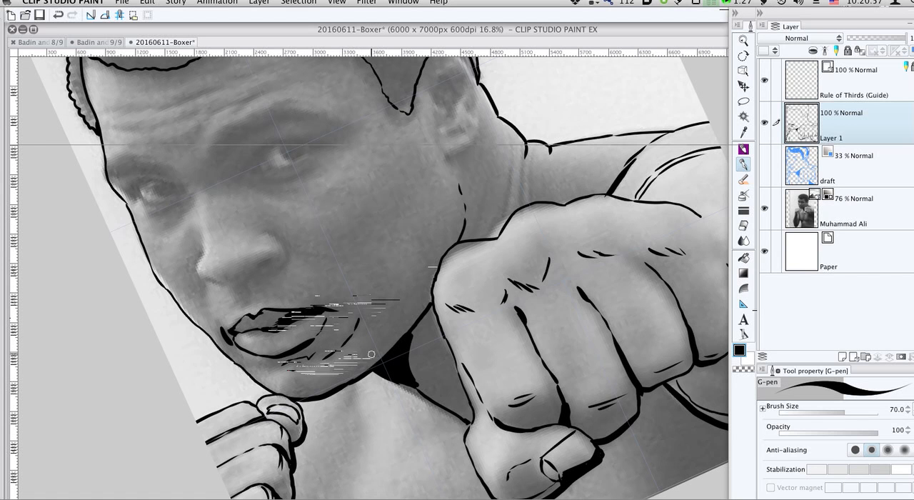
scroll(400, 315, "up", 3)
key("r")
left_click_drag(396, 170, 568, 258)
left_click(764, 165)
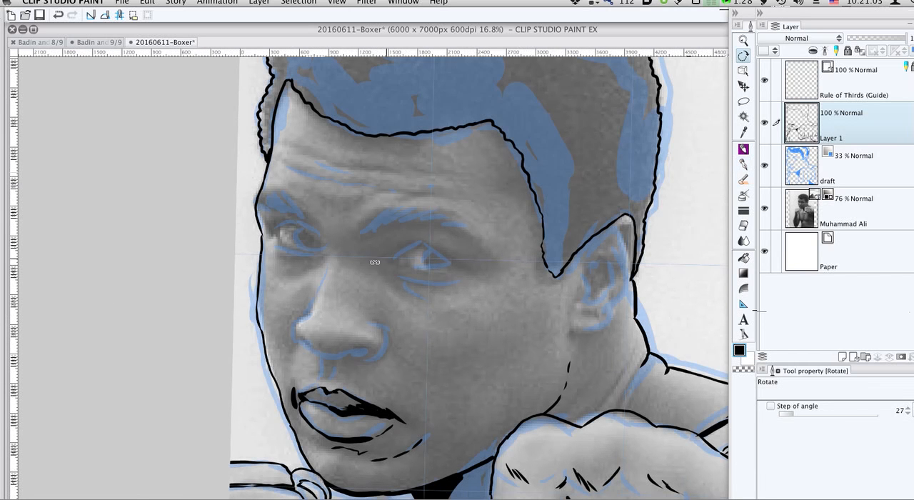
- Ink the nose's far contour with the G-pen from the inner eye corner down the bridge to the black far nostril
key("p")
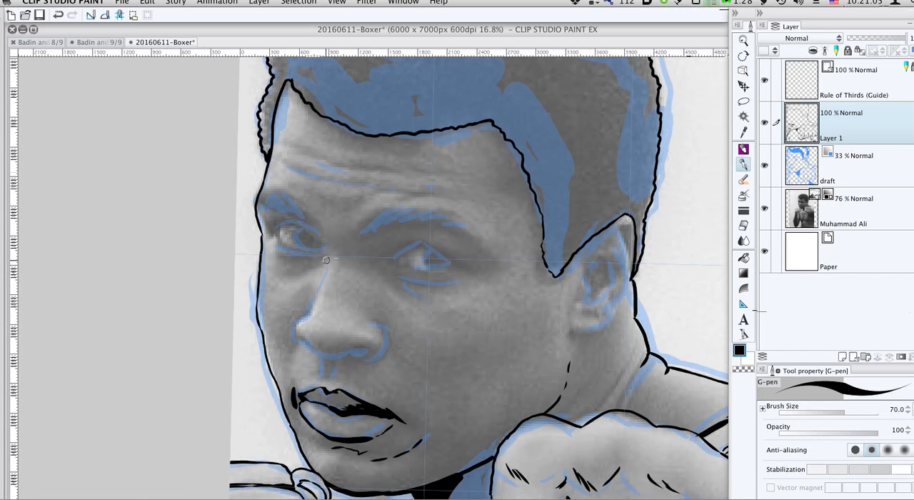
left_click_drag(324, 282, 319, 288)
key("super+z")
mouse_move(302, 319)
left_mouse_down()
mouse_move(295, 332)
mouse_move(302, 342)
left_mouse_up()
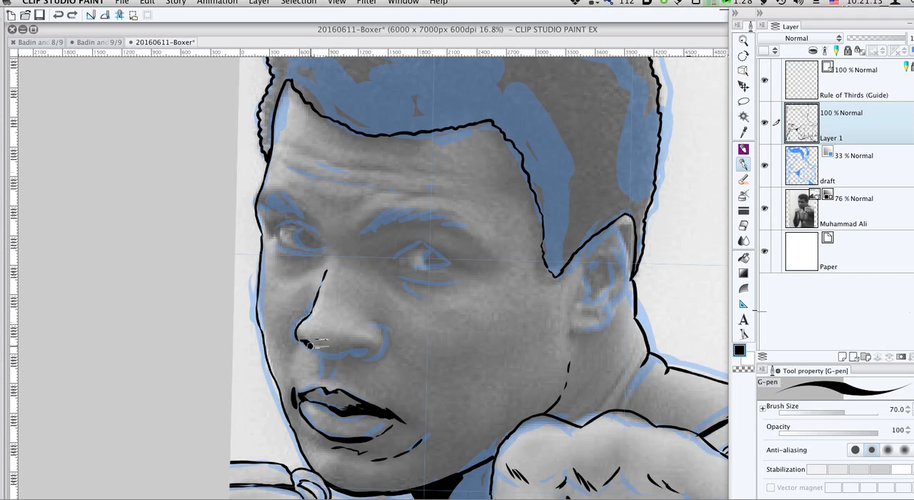
left_click_drag(298, 340, 313, 347)
left_click_drag(325, 245, 326, 279)
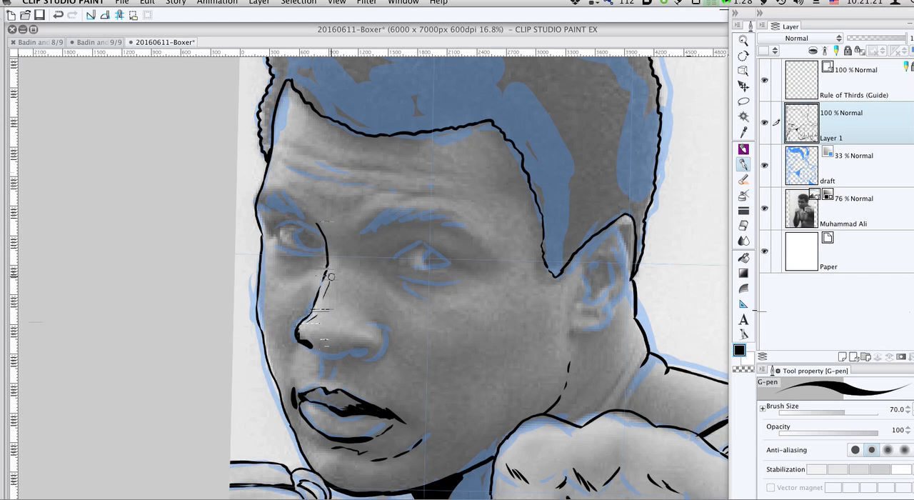
- Ink the nose's underside, near wing and black near nostril, and mark the nose tip with a fine broken line
mouse_move(315, 347)
left_mouse_down()
mouse_move(371, 347)
mouse_move(353, 350)
mouse_move(367, 347)
mouse_move(372, 324)
mouse_move(386, 350)
left_mouse_up()
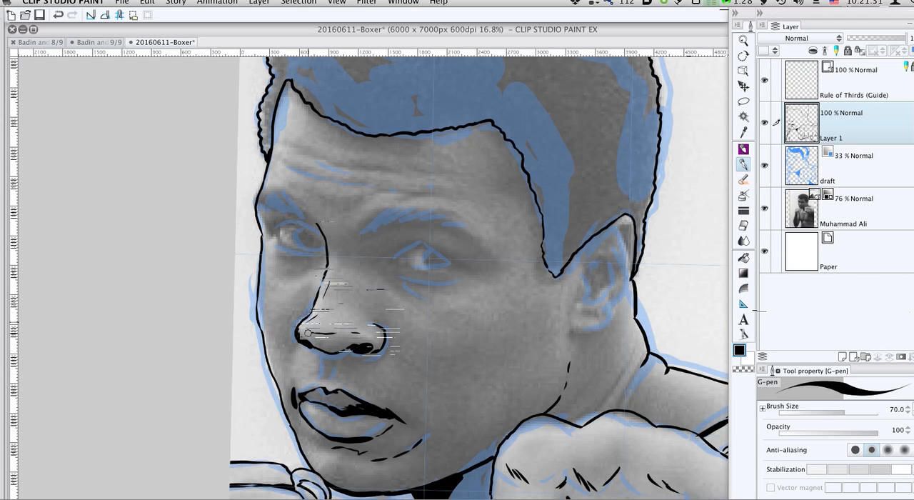
mouse_move(305, 333)
left_mouse_down()
mouse_move(325, 322)
mouse_move(325, 273)
mouse_move(344, 277)
mouse_move(334, 290)
mouse_move(343, 334)
left_mouse_up()
key("super+z")
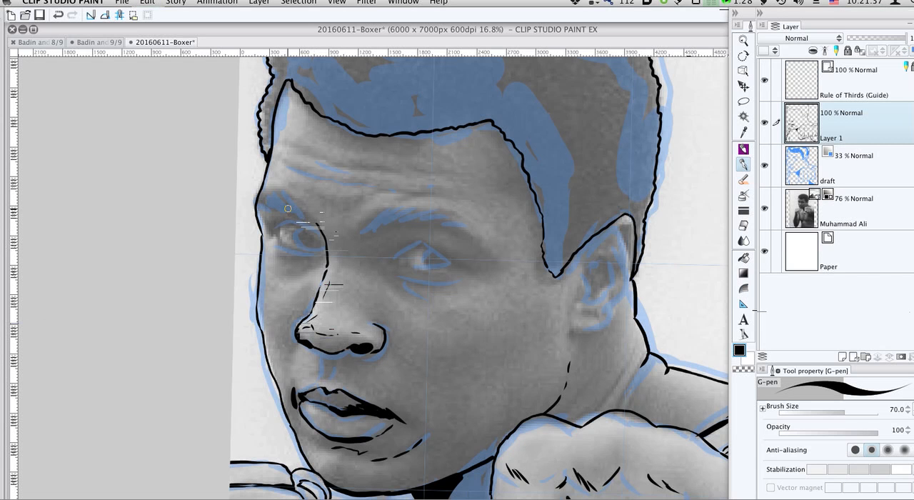
- Ink both eyebrows with dense hair strokes and add fine brow creases and forehead wrinkle lines above them
mouse_move(284, 196)
left_mouse_down()
mouse_move(297, 209)
mouse_move(268, 208)
left_mouse_up()
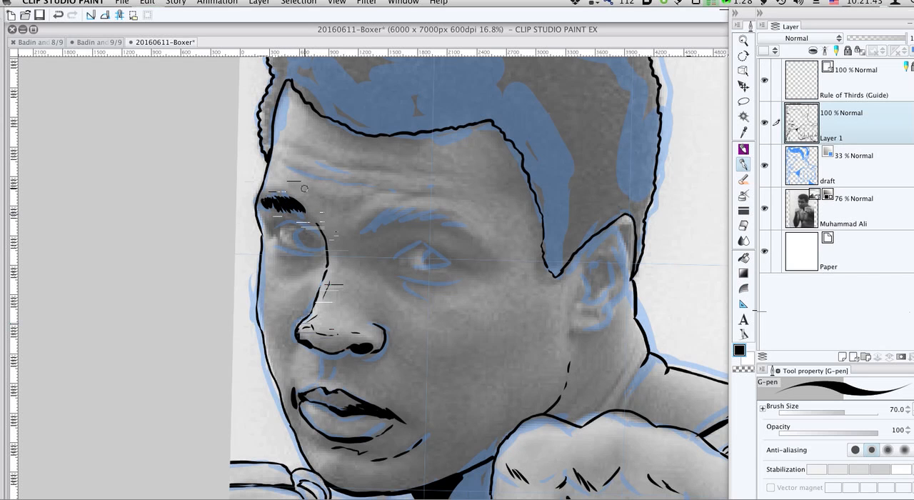
left_click_drag(313, 191, 325, 205)
left_click_drag(369, 229, 393, 210)
mouse_move(374, 228)
left_mouse_down()
mouse_move(397, 208)
mouse_move(384, 221)
mouse_move(408, 209)
mouse_move(401, 216)
mouse_move(445, 218)
mouse_move(378, 216)
mouse_move(384, 195)
mouse_move(401, 194)
mouse_move(344, 170)
mouse_move(392, 172)
left_mouse_up()
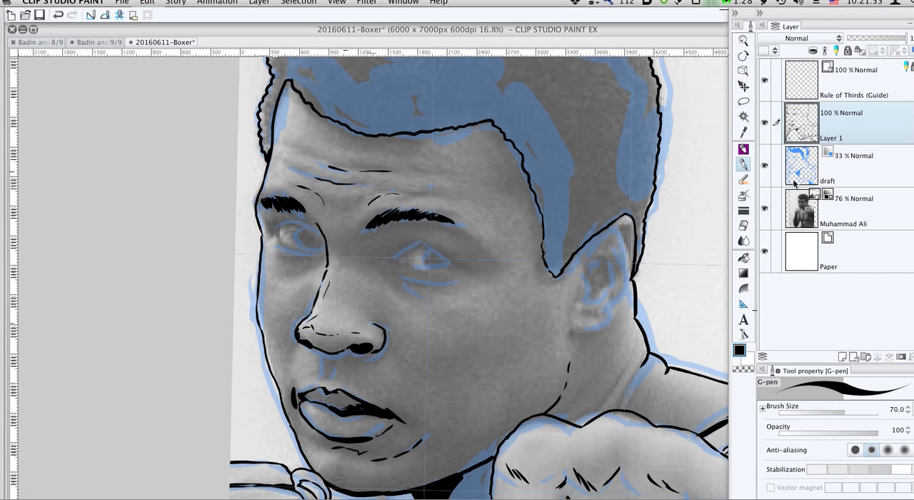
- Lower the draft layer's opacity to 18%, keep it visible, and make Layer 1 the active layer
left_click(765, 166)
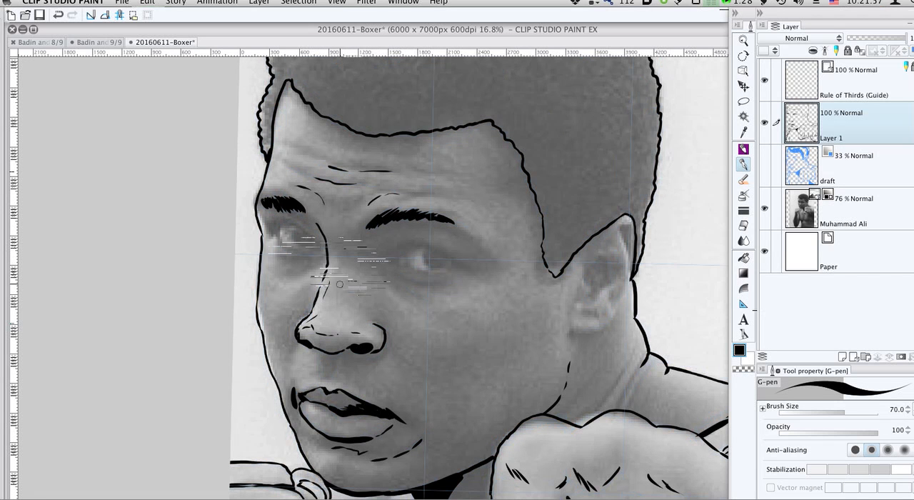
left_click(882, 169)
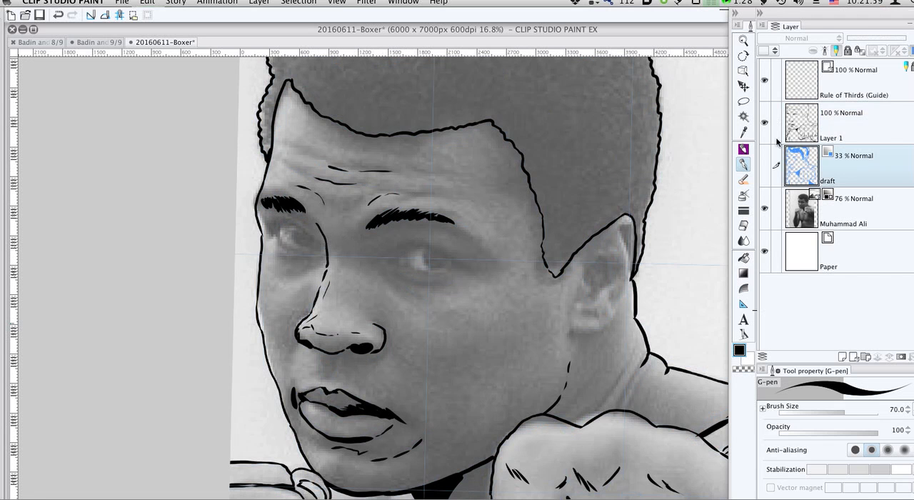
left_click(765, 165)
left_click_drag(864, 41, 858, 41)
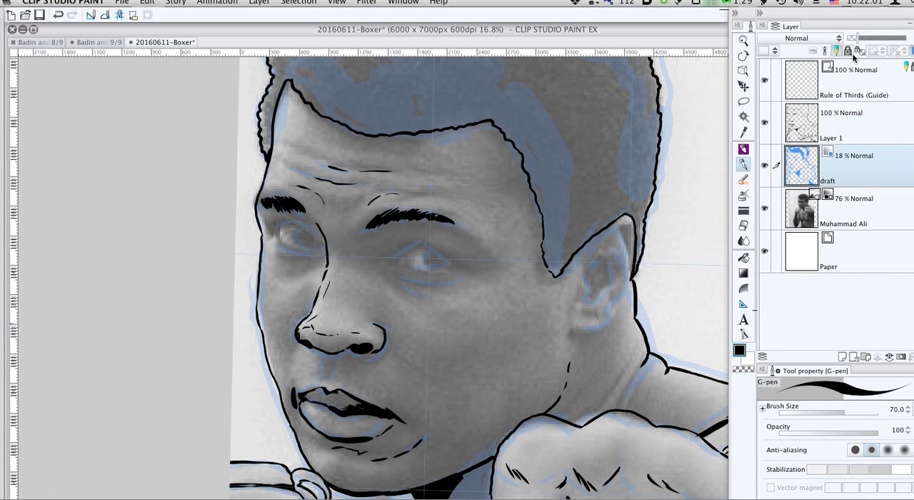
left_click(842, 136)
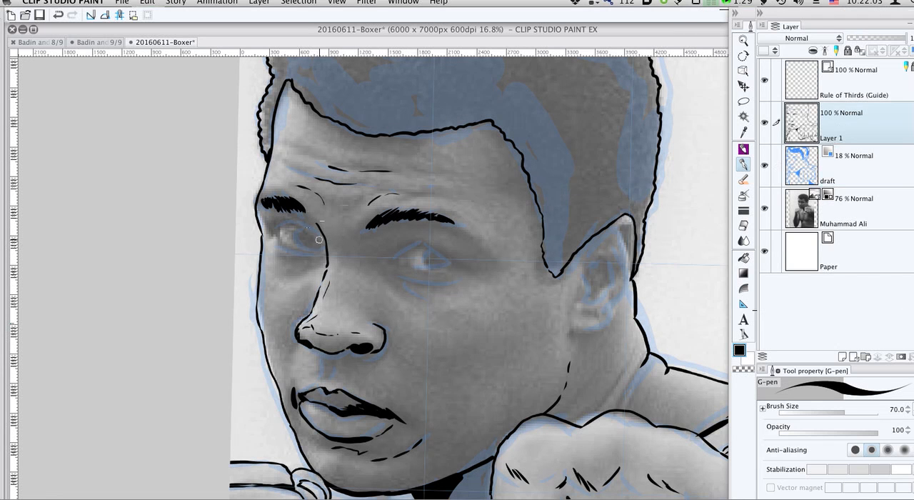
- Hide the draft layer and ink the far eye's lids, iris and pupil with the G-pen, cleaning its lower edge with the Hard eraser
mouse_move(301, 223)
left_mouse_down()
mouse_move(287, 222)
mouse_move(281, 240)
mouse_move(306, 251)
mouse_move(324, 238)
left_mouse_up()
left_click(765, 166)
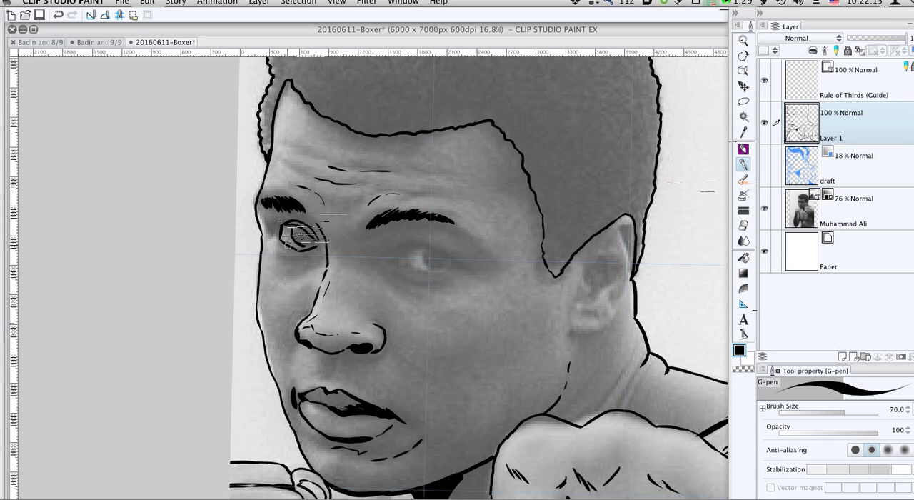
key("e")
left_click_drag(286, 245, 312, 249)
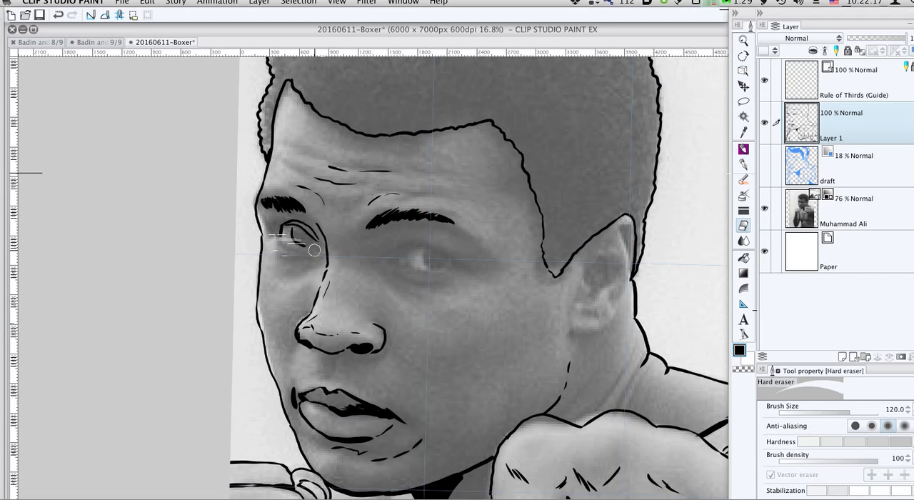
key("p")
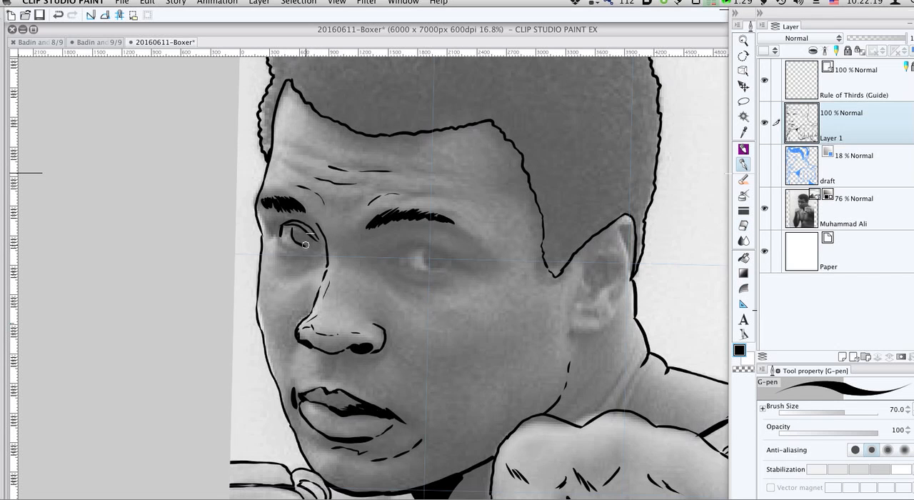
left_click_drag(314, 240, 316, 242)
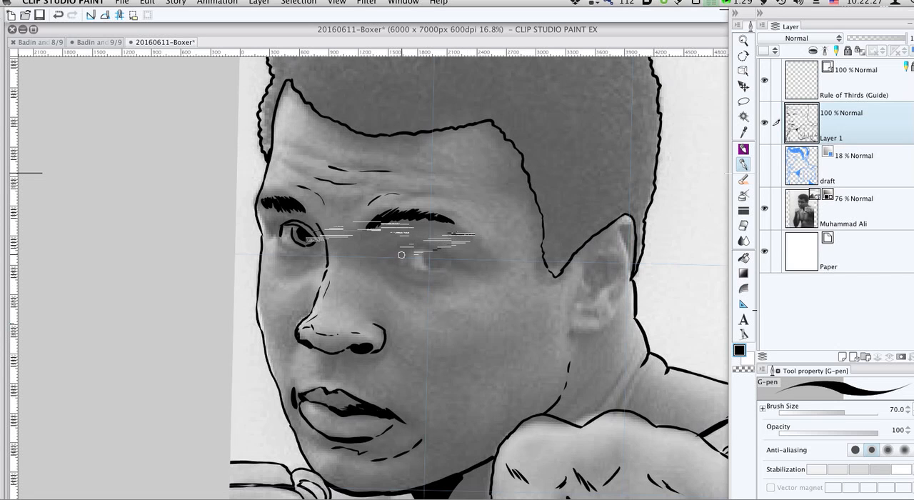
- Ink short strokes joining the far eyebrow's inner end to the top of the nose bridge
key("e")
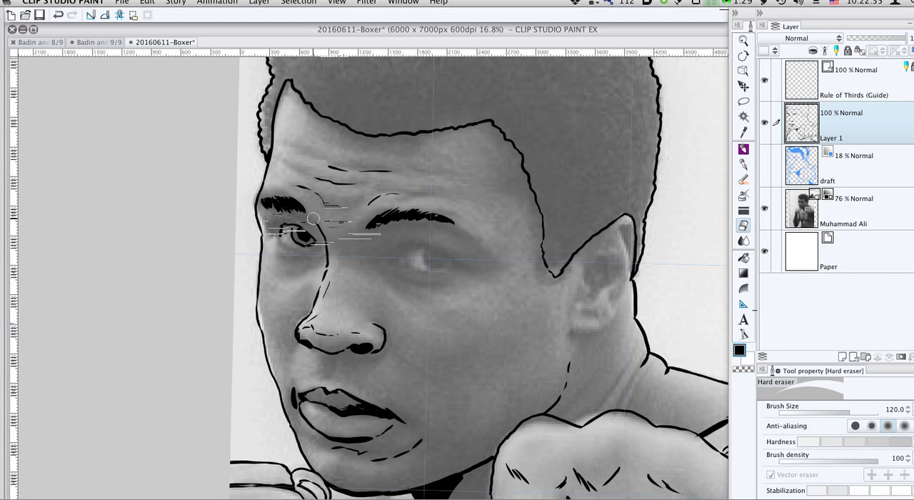
key("p")
left_click_drag(317, 225, 323, 240)
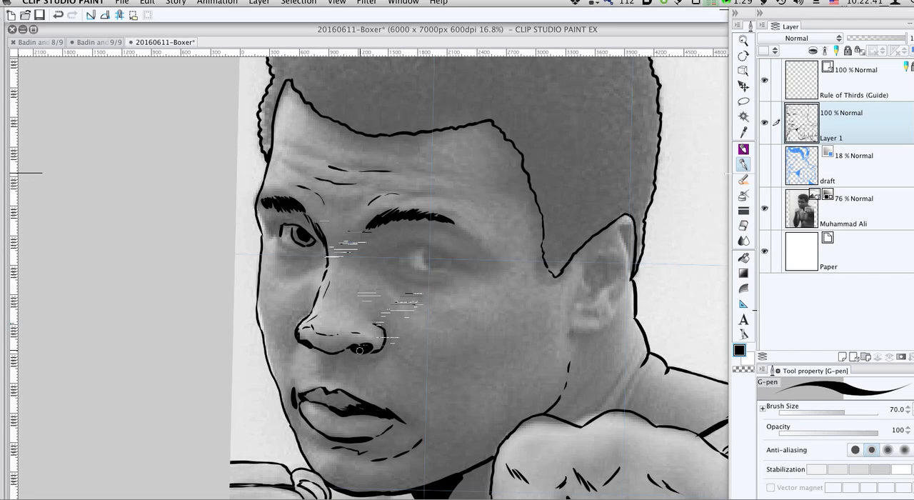
- Erase the near nostril's solid black with the Hard eraser and re-ink it as a slimmer shape with the G-pen
key("e")
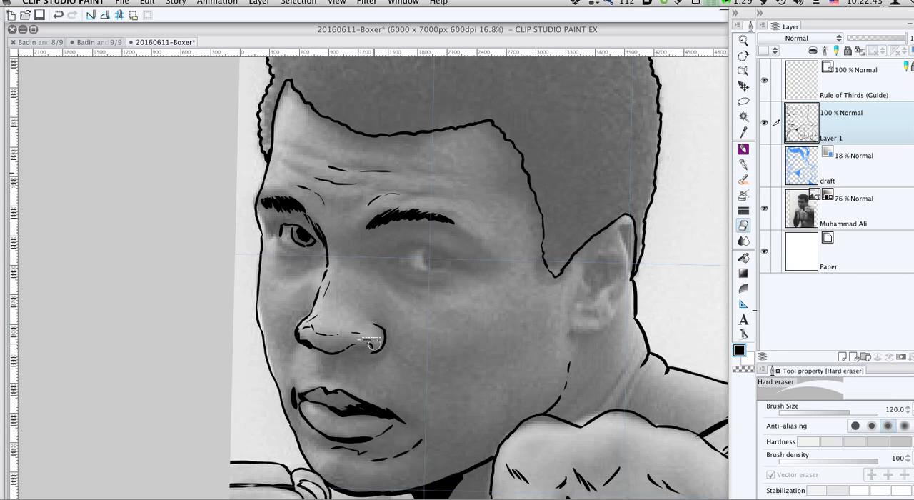
key("p")
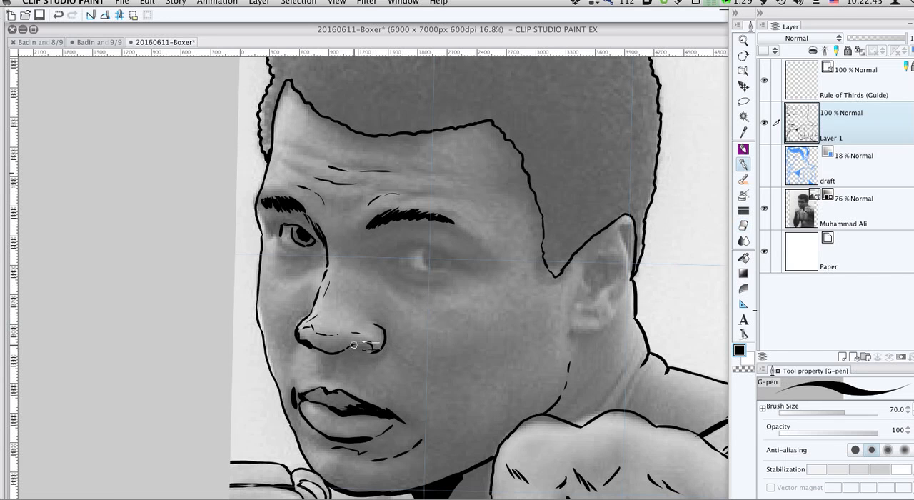
left_click_drag(354, 346, 367, 348)
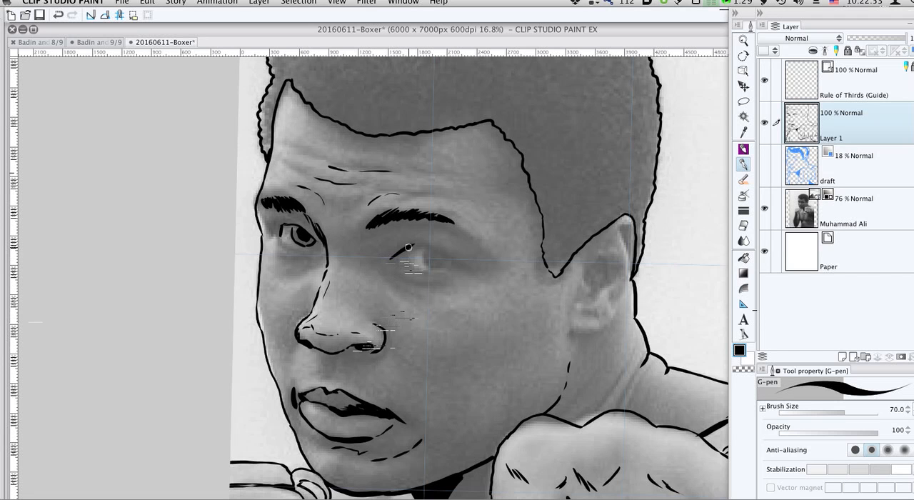
- Ink the near eye's lids, iris and black pupil, and add short crease strokes under its inner corner
left_click_drag(427, 246, 459, 263)
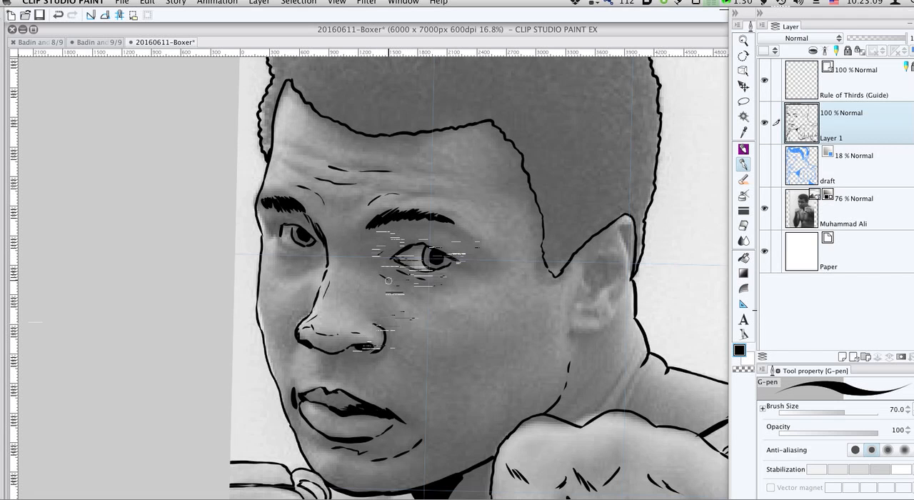
left_click_drag(384, 274, 405, 286)
left_click_drag(393, 270, 411, 279)
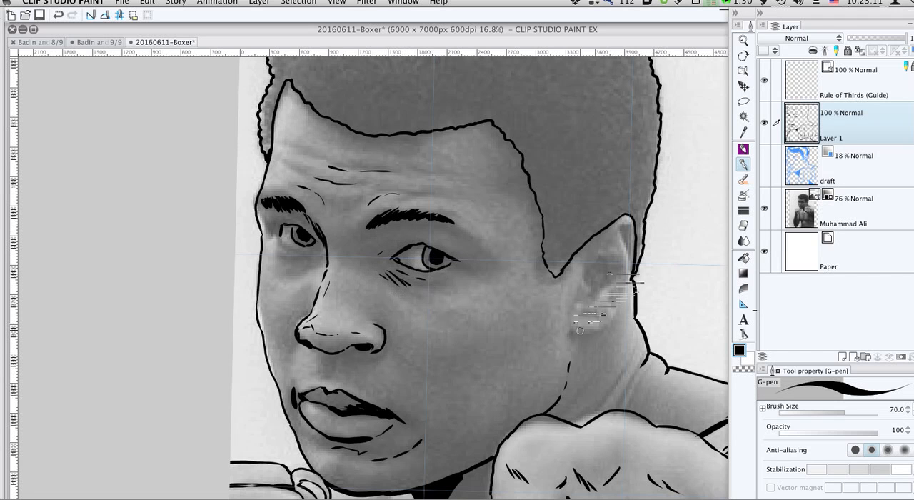
- Ink the ear's outer contour, lobe and inner folds, and fill the ear hollow with solid black
mouse_move(573, 332)
left_mouse_down()
mouse_move(603, 327)
mouse_move(635, 261)
left_mouse_up()
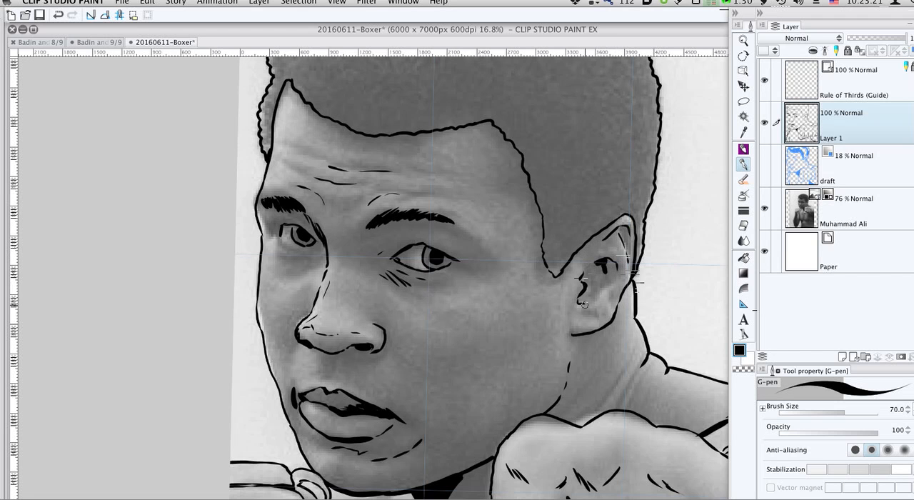
left_click_drag(584, 303, 603, 284)
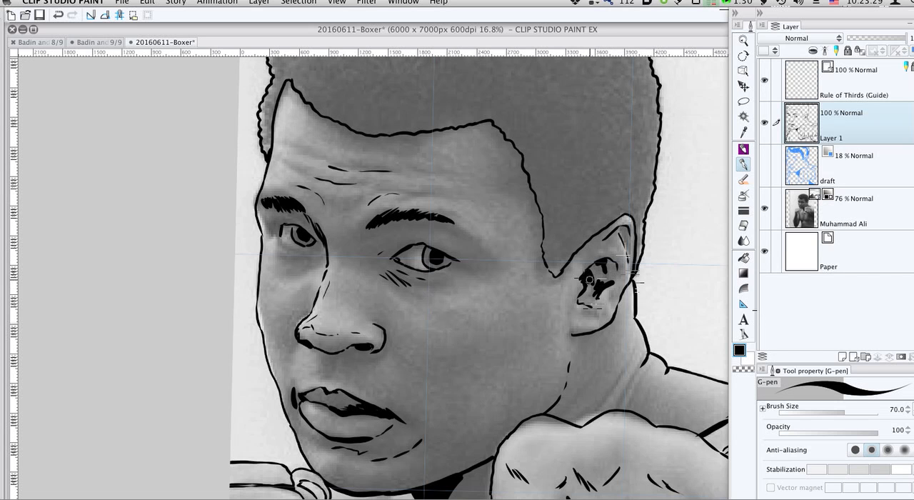
mouse_move(586, 280)
left_mouse_down()
mouse_move(606, 261)
mouse_move(585, 274)
mouse_move(603, 261)
mouse_move(588, 276)
mouse_move(600, 274)
mouse_move(598, 282)
mouse_move(591, 266)
mouse_move(614, 259)
mouse_move(612, 234)
mouse_move(591, 262)
left_mouse_up()
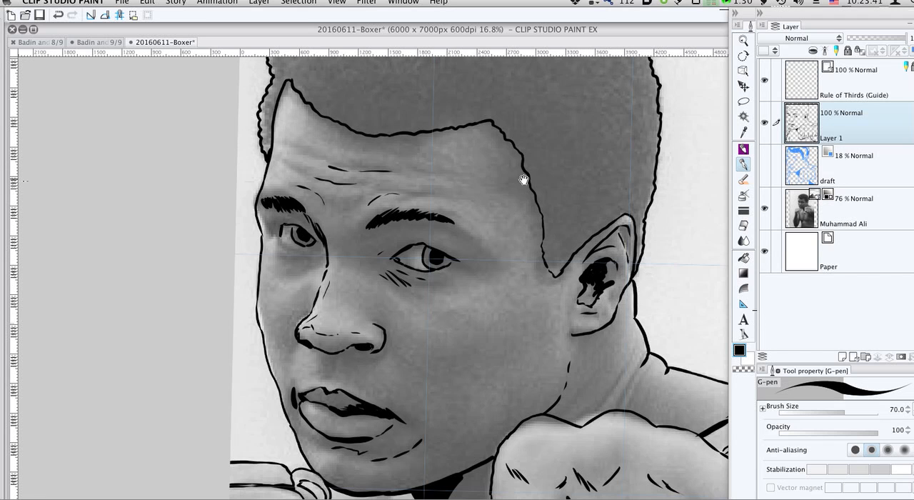
- Ink hatched shadow strokes beside the far nose wing and a crease running down from the near nose wing
scroll(476, 259, "down", 5)
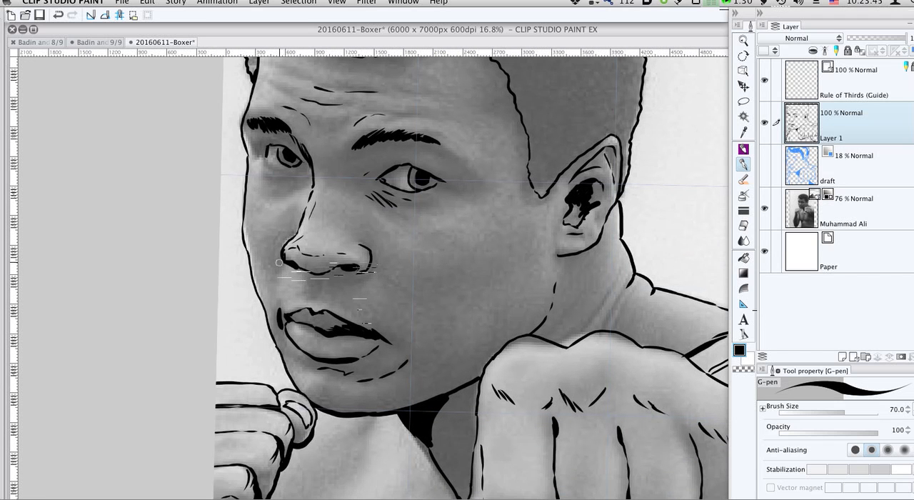
left_click_drag(282, 258, 295, 228)
left_click_drag(282, 260, 279, 274)
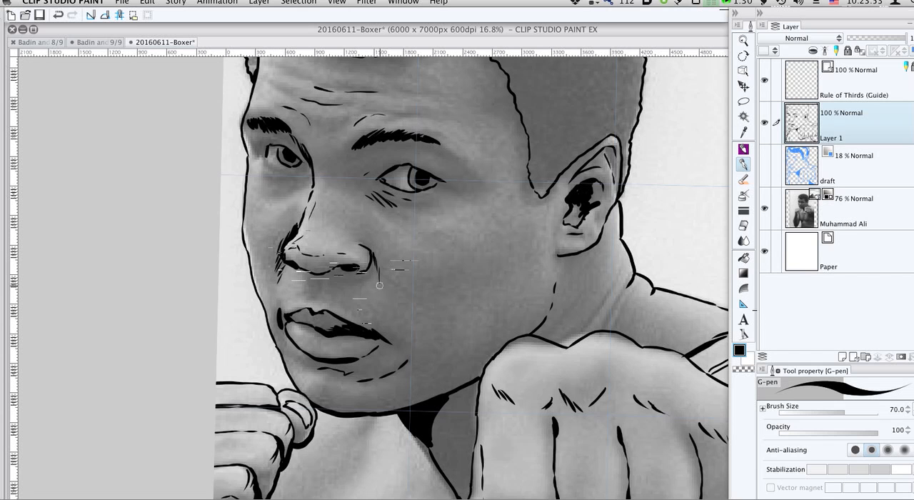
scroll(331, 210, "down", 5)
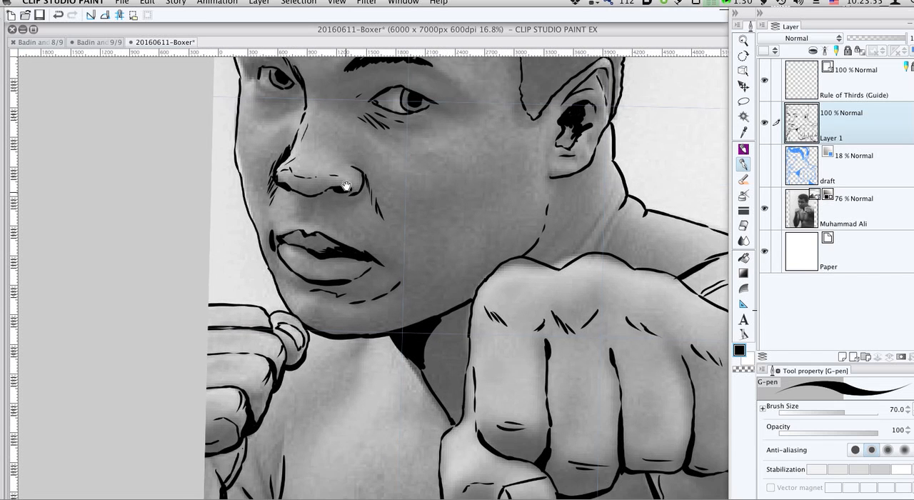
- Inspect the inked line art at 12.5% zoom with the Muhammad Ali photo layer temporarily hidden
scroll(464, 282, "up", 2)
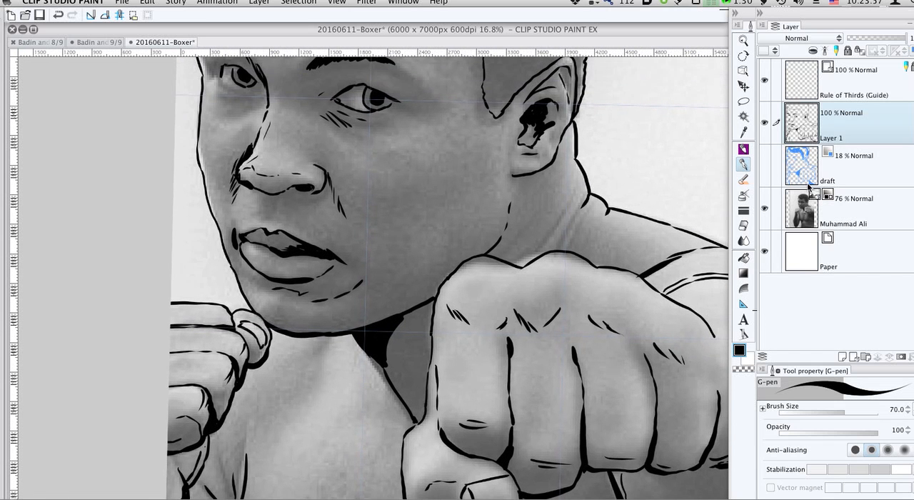
left_click(766, 208)
key("super+minus")
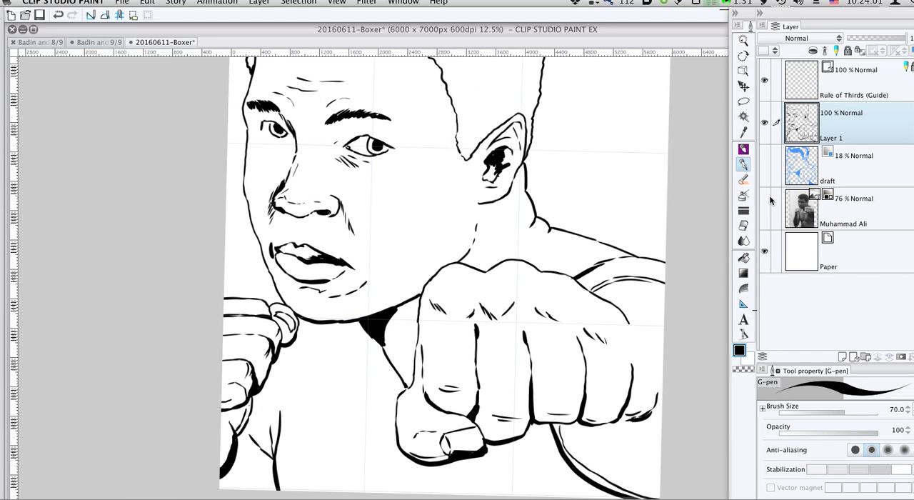
left_click(765, 208)
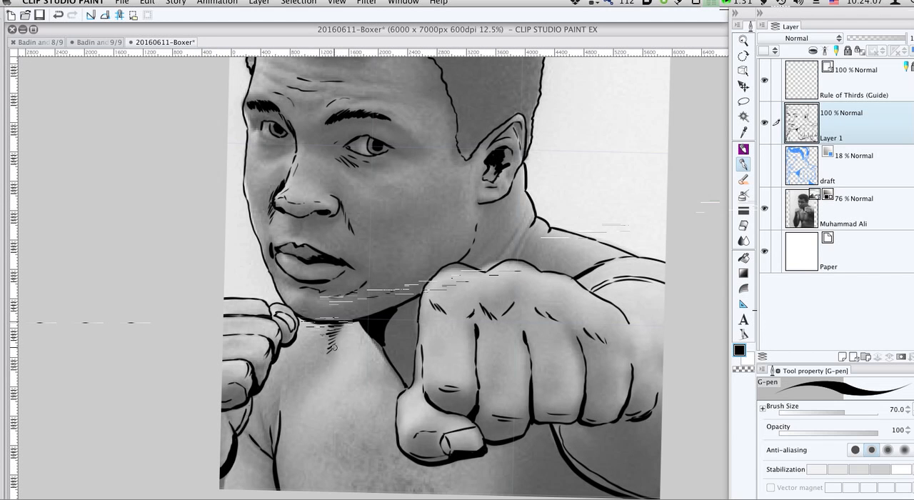
- Ink a column of short hatch strokes from under the chin down the front of the neck
mouse_move(333, 348)
left_mouse_down()
mouse_move(304, 332)
mouse_move(319, 341)
mouse_move(296, 387)
left_mouse_up()
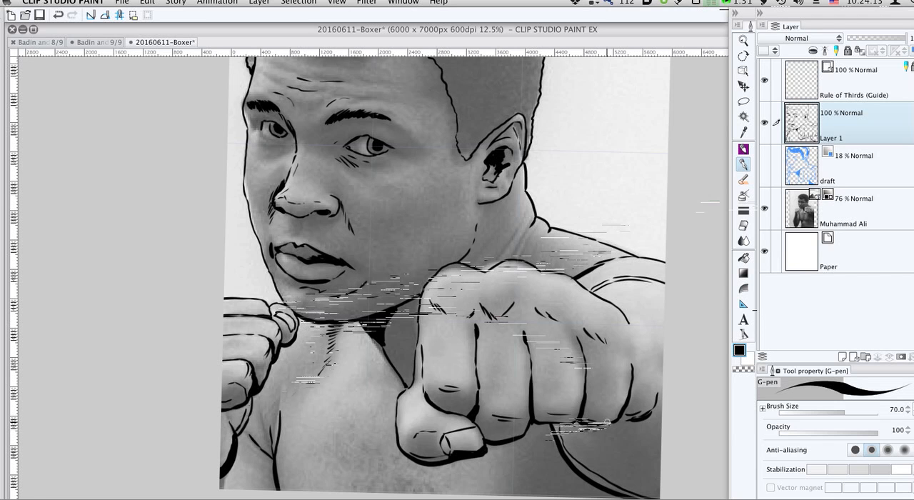
left_click_drag(570, 217, 573, 305)
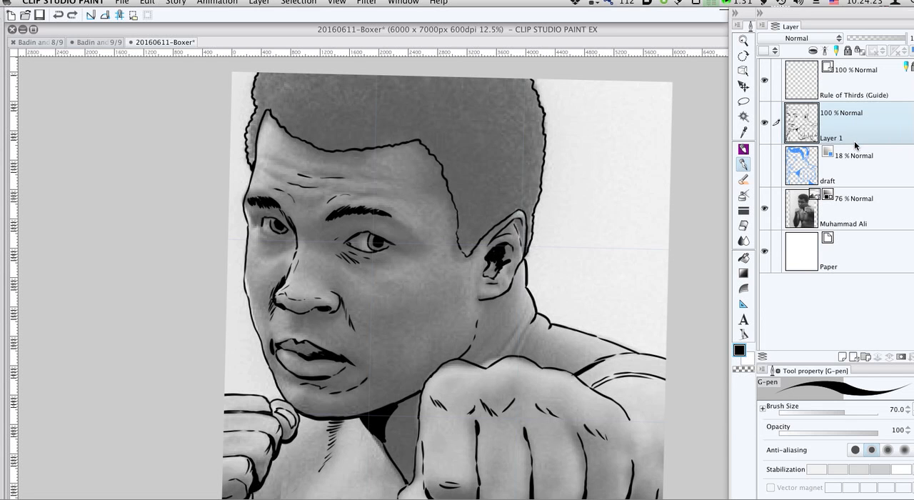
- Create a new raster layer named shading directly above Layer 1
left_click(845, 357)
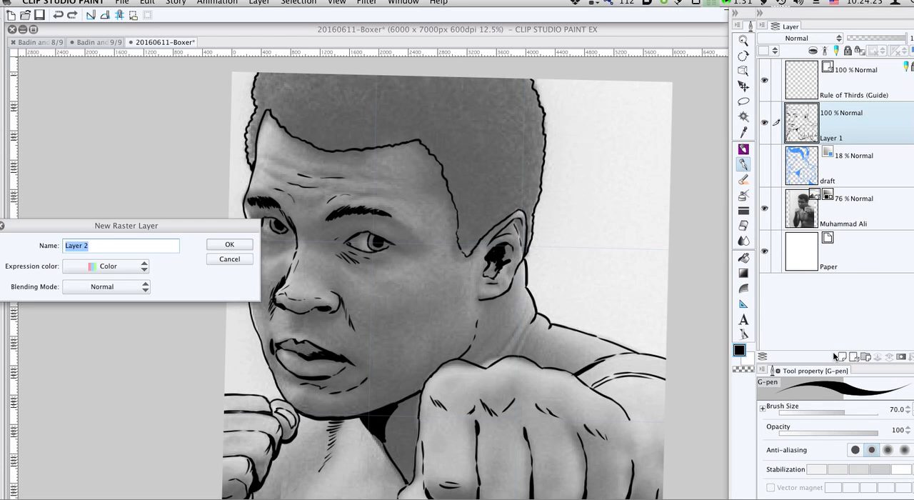
type("shading")
key("Return")
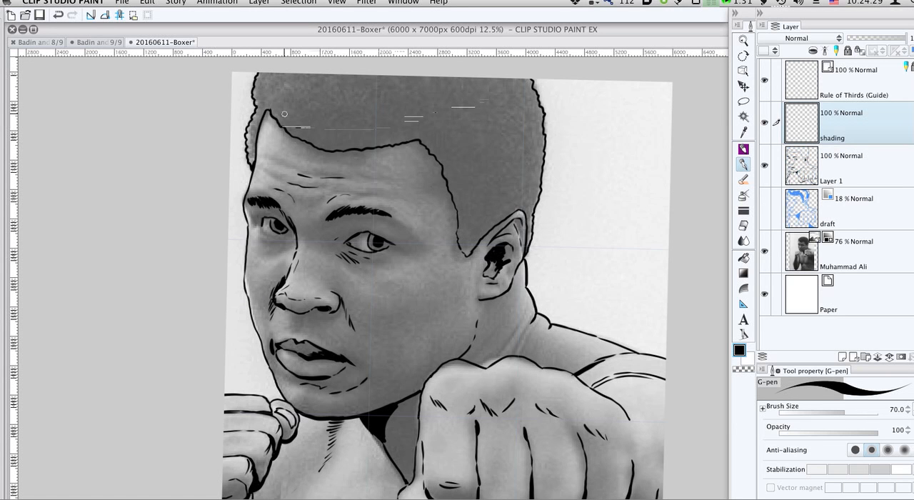
- Set the G-pen brush size to 400 and select only the hair area using the Auto select tool with Close gap enabled
key("bracketright")
key("bracketright")
key("bracketright")
key("bracketright")
key("bracketright")
key("bracketright")
key("bracketright")
key("bracketright")
key("bracketright")
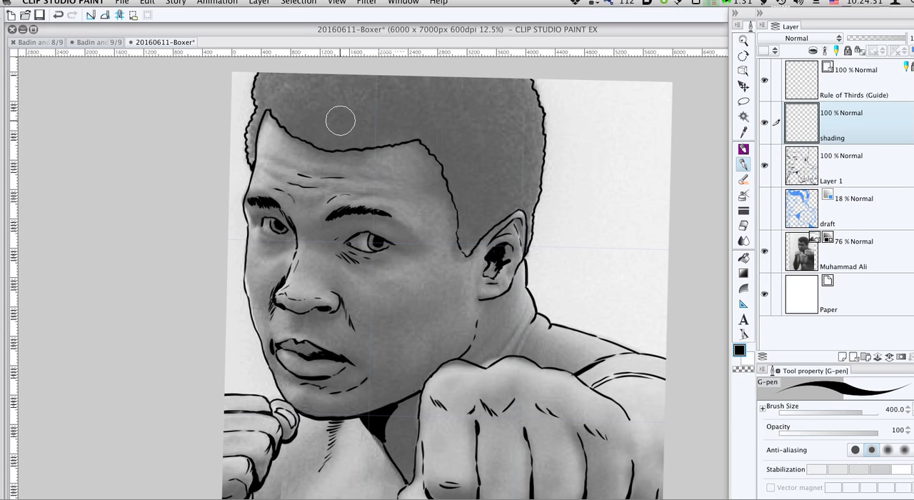
key("w")
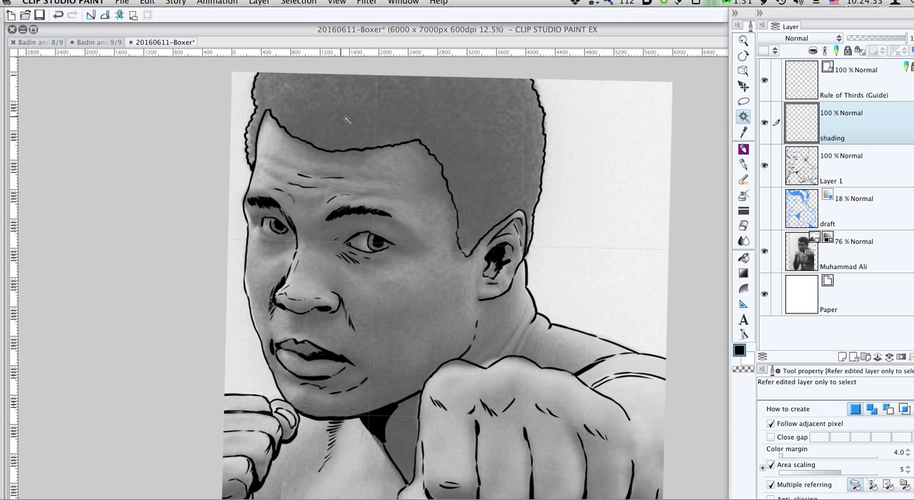
left_click(347, 121)
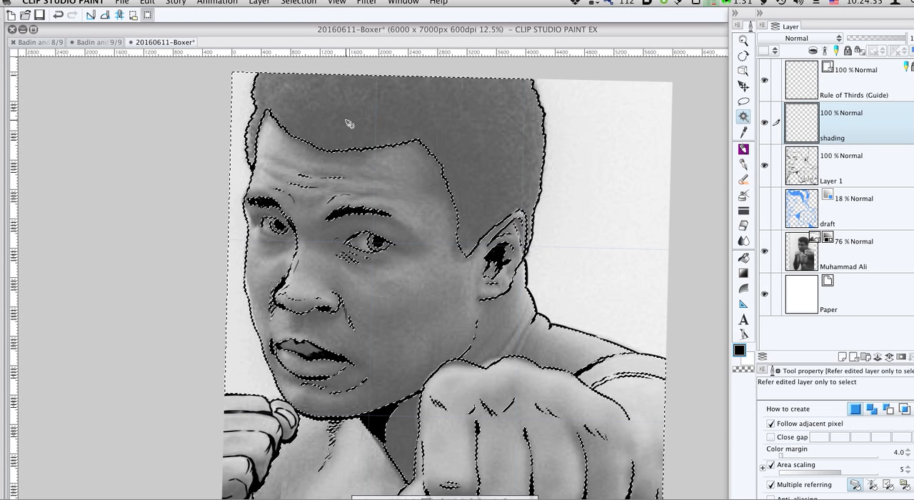
key("super+d")
left_click(807, 436)
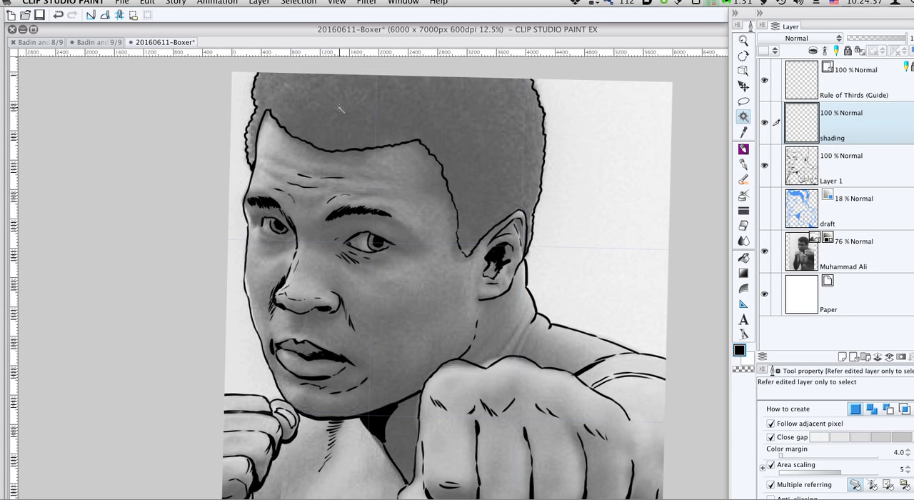
left_click(363, 128)
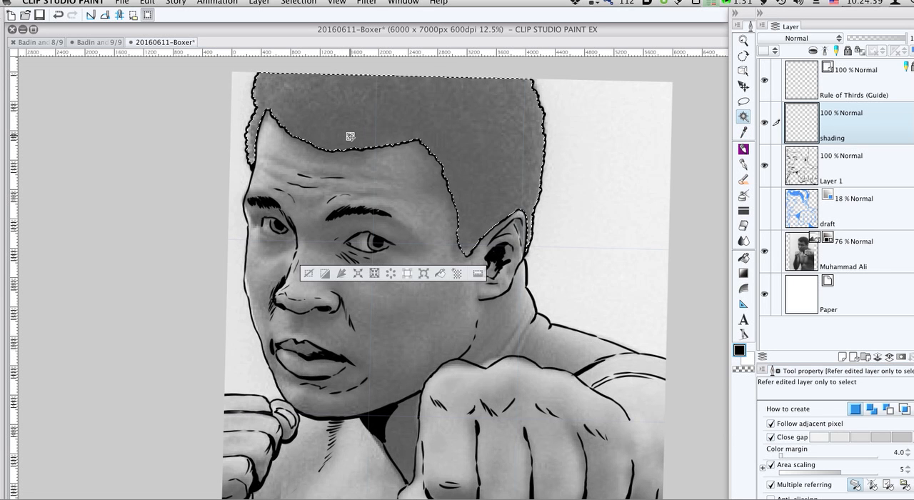
- Paint large solid black areas inside the hair selection with the G-pen, leaving a wavy highlight band and unpainted outer edges
key("p")
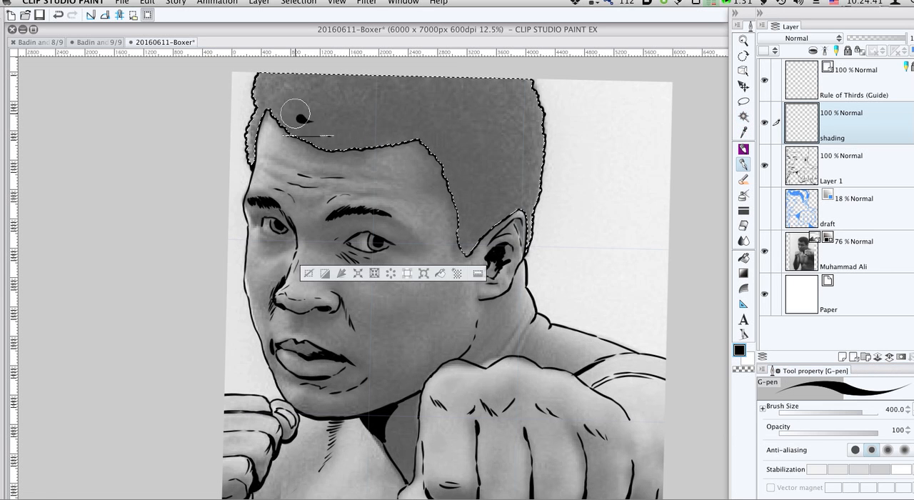
mouse_move(286, 108)
left_mouse_down()
mouse_move(318, 139)
mouse_move(306, 126)
mouse_move(364, 136)
mouse_move(348, 143)
mouse_move(274, 106)
mouse_move(262, 157)
mouse_move(417, 133)
mouse_move(442, 147)
mouse_move(465, 230)
left_mouse_up()
mouse_move(330, 113)
left_mouse_down()
mouse_move(372, 112)
mouse_move(311, 91)
mouse_move(400, 89)
mouse_move(332, 97)
mouse_move(450, 100)
left_mouse_up()
mouse_move(510, 95)
left_mouse_down()
mouse_move(379, 84)
mouse_move(454, 102)
mouse_move(500, 194)
mouse_move(509, 126)
mouse_move(500, 89)
mouse_move(512, 149)
mouse_move(424, 97)
left_mouse_up()
mouse_move(300, 84)
left_mouse_down()
mouse_move(445, 82)
mouse_move(452, 114)
mouse_move(485, 151)
mouse_move(489, 199)
mouse_move(464, 250)
left_mouse_up()
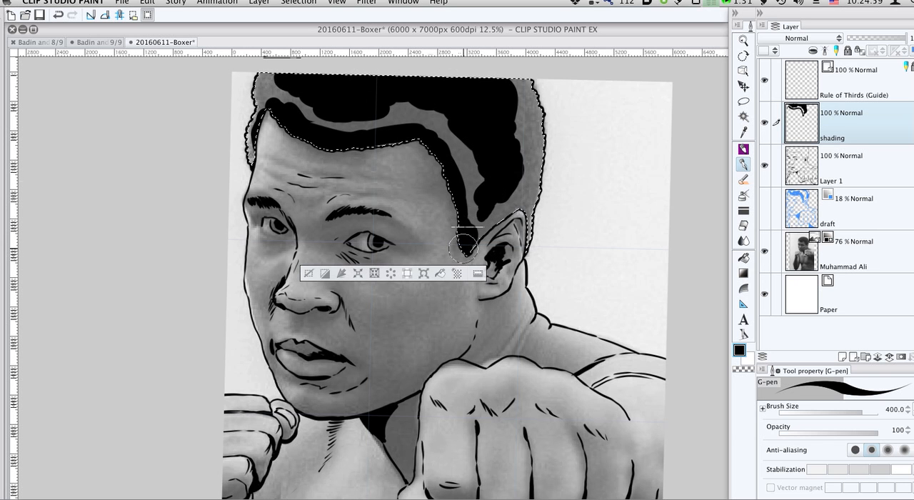
left_click_drag(497, 203, 493, 205)
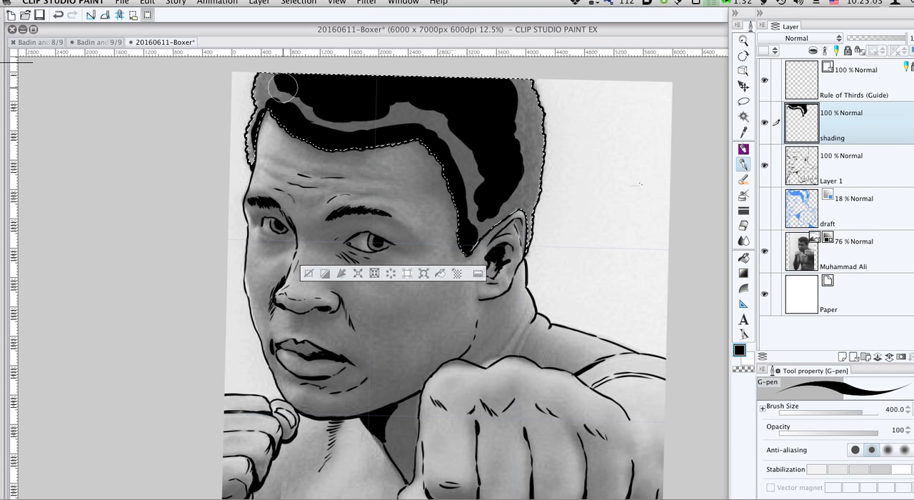
- Reduce the G-pen to size 70 and texture the hair's highlight band and outer edges with small curly strokes
key("[")
key("[")
key("[")
key("[")
key("[")
key("[")
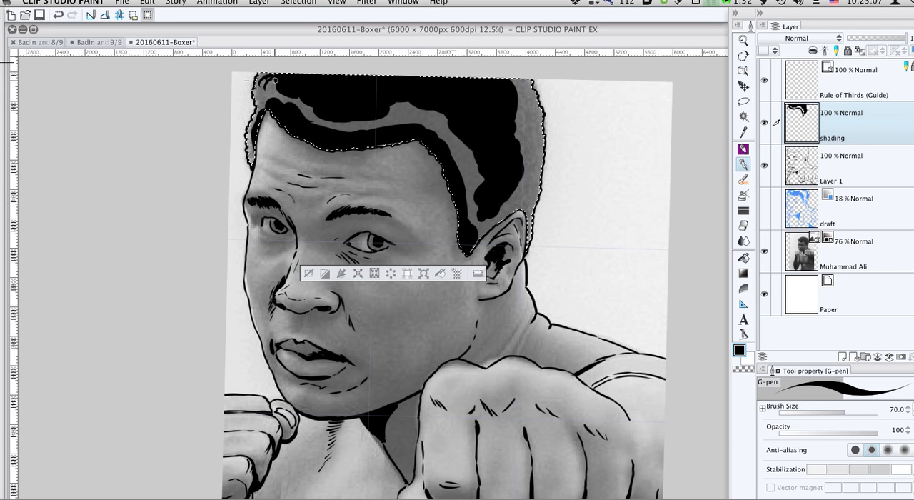
left_click_drag(270, 93, 256, 97)
mouse_move(269, 98)
left_mouse_down()
mouse_move(330, 119)
mouse_move(312, 123)
mouse_move(325, 128)
mouse_move(370, 128)
mouse_move(402, 101)
mouse_move(402, 126)
mouse_move(423, 105)
mouse_move(409, 123)
mouse_move(382, 112)
mouse_move(427, 116)
mouse_move(465, 154)
left_mouse_up()
mouse_move(534, 84)
left_mouse_down()
mouse_move(519, 103)
mouse_move(483, 109)
mouse_move(525, 93)
mouse_move(538, 130)
mouse_move(527, 92)
mouse_move(534, 121)
mouse_move(512, 114)
mouse_move(524, 123)
mouse_move(524, 150)
mouse_move(511, 121)
mouse_move(527, 149)
mouse_move(539, 135)
mouse_move(535, 163)
mouse_move(532, 137)
mouse_move(535, 161)
mouse_move(520, 169)
mouse_move(525, 143)
mouse_move(522, 173)
mouse_move(525, 153)
mouse_move(541, 165)
mouse_move(529, 195)
left_mouse_up()
left_click_drag(538, 161, 533, 187)
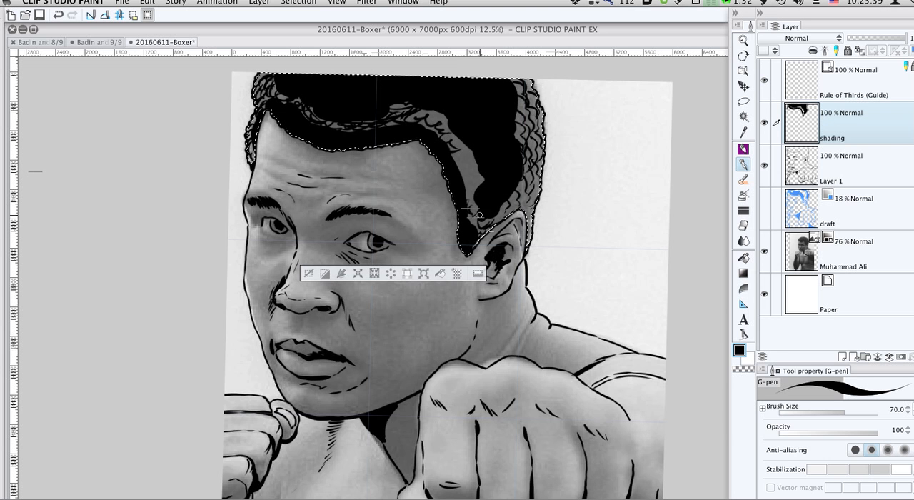
mouse_move(466, 187)
left_mouse_down()
mouse_move(476, 160)
mouse_move(463, 162)
mouse_move(478, 165)
mouse_move(465, 160)
mouse_move(477, 138)
mouse_move(462, 153)
mouse_move(477, 158)
mouse_move(445, 146)
mouse_move(464, 151)
mouse_move(458, 169)
mouse_move(479, 195)
mouse_move(461, 147)
mouse_move(442, 134)
mouse_move(448, 112)
mouse_move(430, 122)
mouse_move(387, 101)
mouse_move(399, 126)
left_mouse_up()
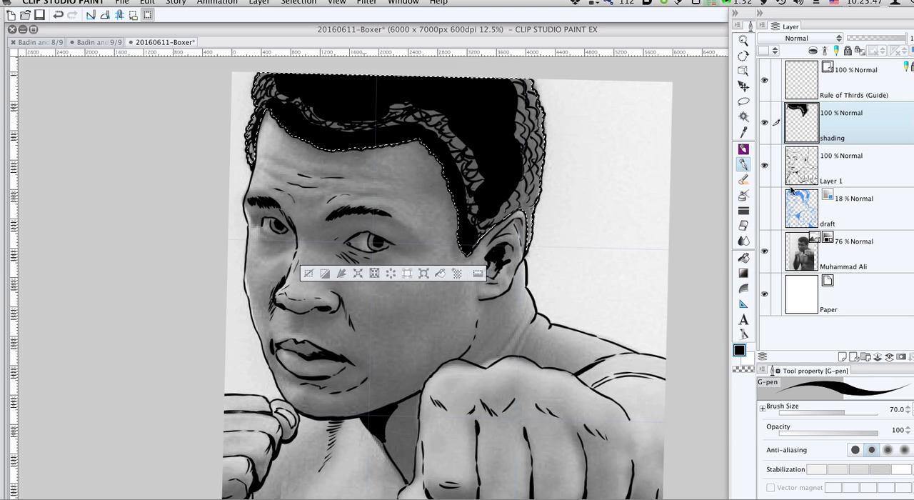
- Hide the Muhammad Ali photo layer and paint over the hair's highlight band and outer edges in solid black with the G-pen at sizes 200 to 500
left_click(765, 251)
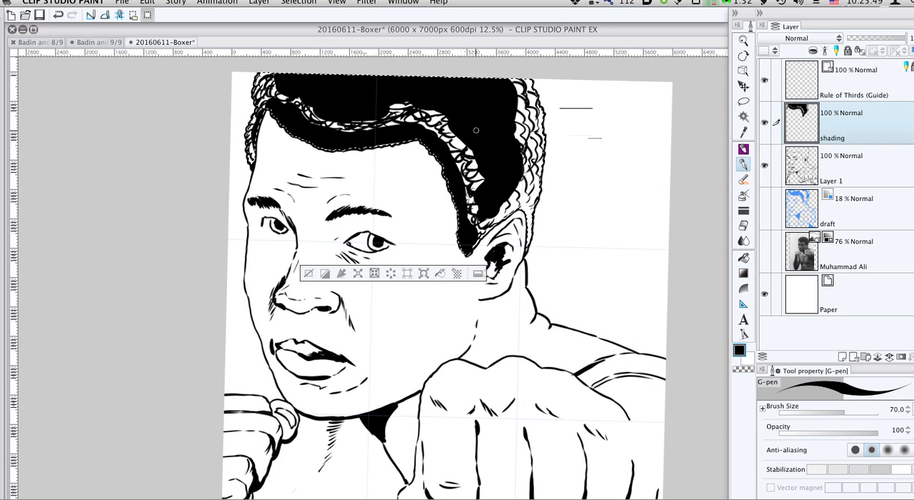
key("bracketright")
key("bracketright")
key("bracketright")
key("bracketright")
key("bracketright")
key("bracketright")
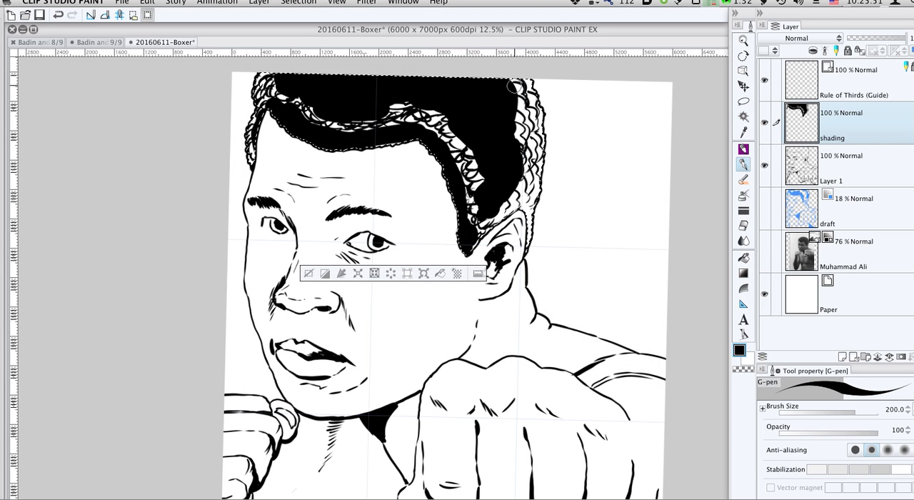
mouse_move(523, 86)
left_mouse_down()
mouse_move(528, 156)
mouse_move(511, 89)
mouse_move(523, 104)
mouse_move(525, 135)
left_mouse_up()
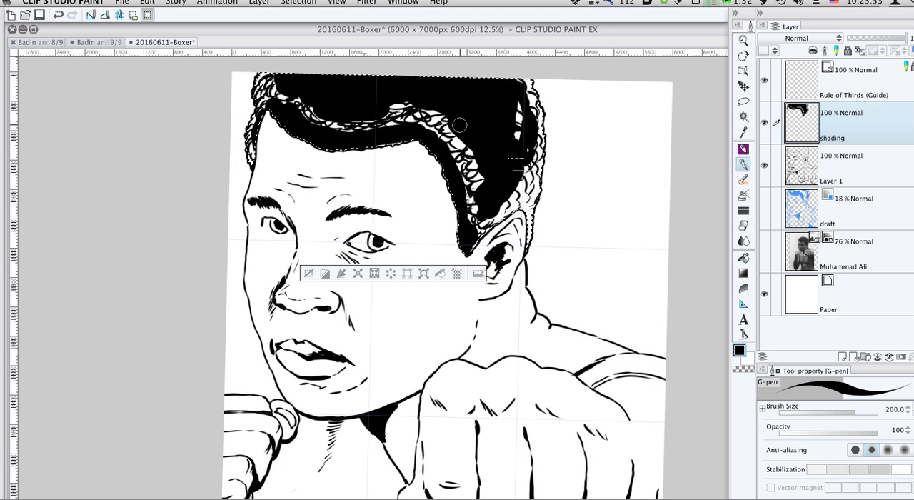
key("bracketright")
key("bracketright")
key("bracketright")
key("bracketright")
mouse_move(446, 120)
left_mouse_down()
mouse_move(416, 103)
mouse_move(344, 112)
mouse_move(283, 87)
mouse_move(267, 93)
mouse_move(315, 115)
mouse_move(382, 117)
mouse_move(354, 125)
mouse_move(435, 117)
mouse_move(463, 136)
mouse_move(443, 112)
mouse_move(477, 164)
mouse_move(447, 136)
mouse_move(476, 220)
mouse_move(478, 202)
mouse_move(476, 216)
mouse_move(520, 175)
mouse_move(482, 222)
mouse_move(526, 186)
mouse_move(523, 197)
mouse_move(508, 205)
mouse_move(524, 175)
mouse_move(510, 95)
mouse_move(521, 107)
mouse_move(517, 146)
mouse_move(530, 95)
mouse_move(537, 129)
mouse_move(521, 202)
mouse_move(530, 198)
mouse_move(489, 175)
mouse_move(515, 118)
mouse_move(444, 137)
left_mouse_up()
- Texture the black hair with short curved highlights using the Hard eraser at size 60, mainly along the hairline, above the ear and around the outer edges
key("e")
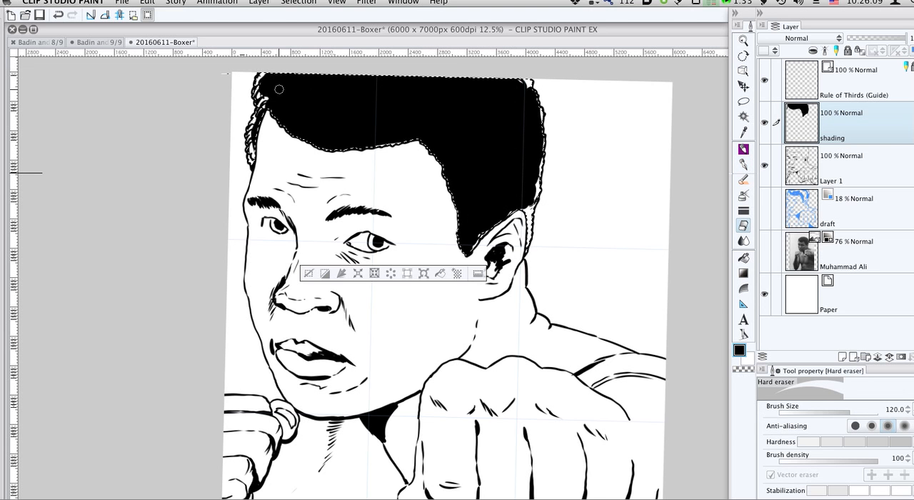
key("bracketleft")
key("bracketleft")
key("bracketleft")
key("bracketleft")
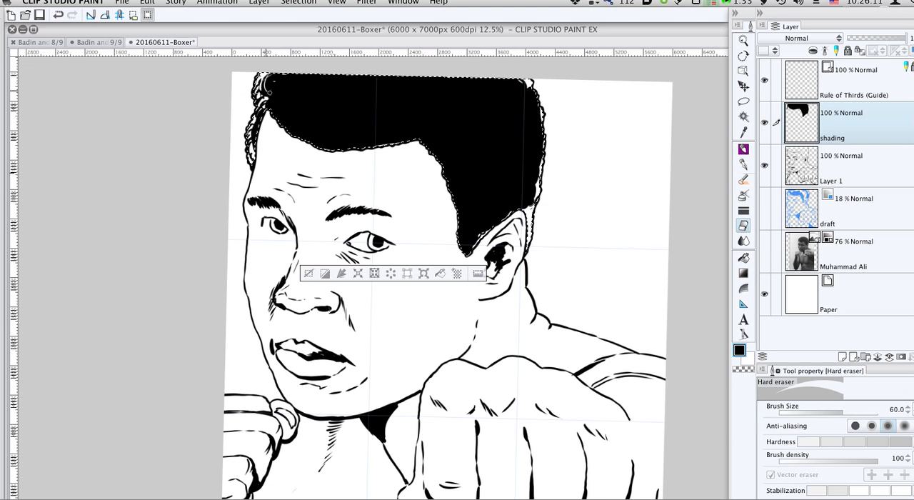
mouse_move(283, 108)
left_mouse_down()
mouse_move(287, 80)
mouse_move(297, 89)
mouse_move(277, 75)
mouse_move(275, 95)
left_mouse_up()
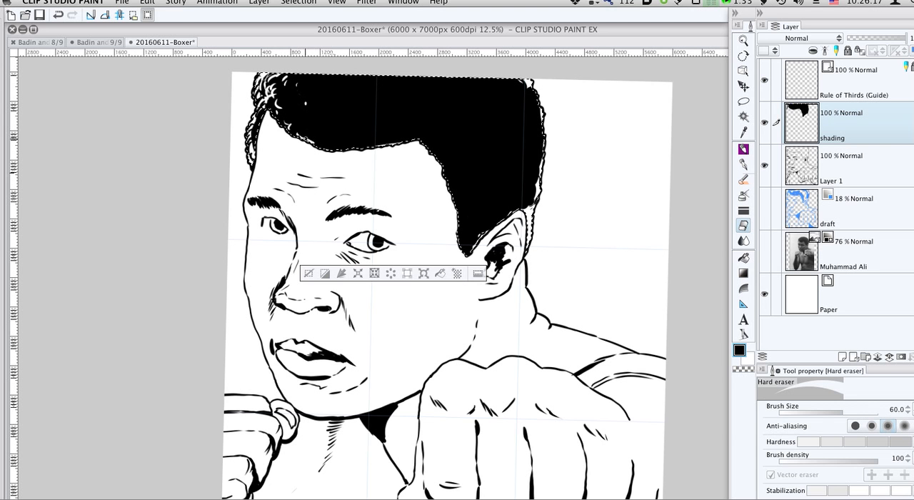
mouse_move(318, 139)
left_mouse_down()
mouse_move(300, 126)
mouse_move(351, 132)
left_mouse_up()
left_click_drag(422, 145, 437, 151)
mouse_move(441, 163)
left_mouse_down()
mouse_move(467, 193)
mouse_move(458, 190)
mouse_move(455, 210)
mouse_move(469, 226)
mouse_move(455, 232)
mouse_move(472, 233)
mouse_move(461, 235)
mouse_move(474, 245)
mouse_move(494, 189)
left_mouse_up()
mouse_move(484, 183)
left_mouse_down()
mouse_move(490, 176)
mouse_move(464, 149)
left_mouse_up()
left_click_drag(498, 208, 505, 209)
left_click_drag(484, 223, 494, 216)
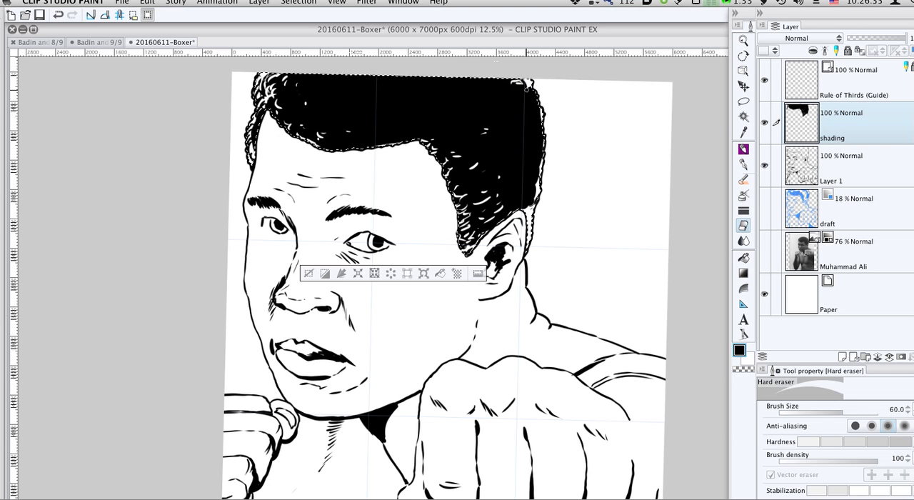
left_click_drag(527, 90, 538, 132)
mouse_move(540, 169)
left_mouse_down()
mouse_move(533, 196)
mouse_move(533, 145)
mouse_move(511, 108)
mouse_move(523, 112)
mouse_move(526, 100)
mouse_move(509, 91)
mouse_move(505, 110)
mouse_move(470, 83)
mouse_move(473, 73)
mouse_move(436, 74)
left_mouse_up()
mouse_move(394, 142)
left_mouse_down()
mouse_move(418, 136)
mouse_move(338, 143)
mouse_move(395, 129)
left_mouse_up()
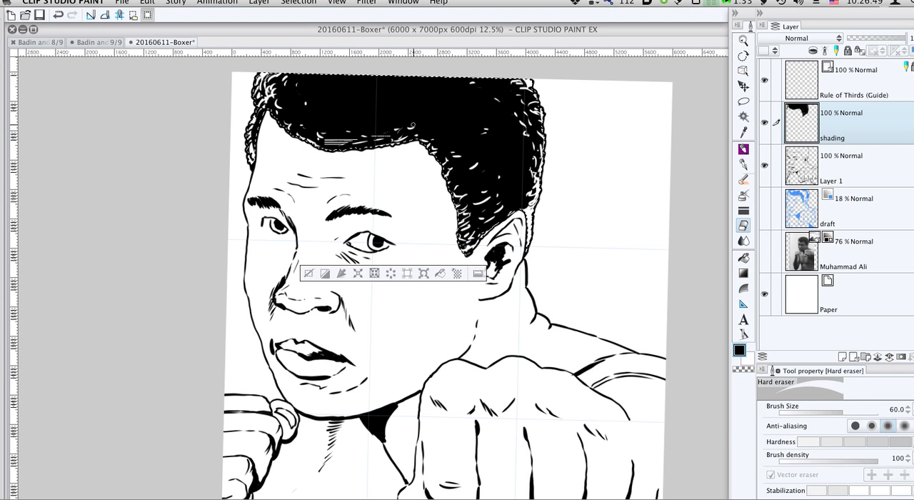
mouse_move(343, 142)
left_mouse_down()
mouse_move(286, 114)
mouse_move(297, 75)
mouse_move(284, 85)
mouse_move(294, 92)
left_mouse_up()
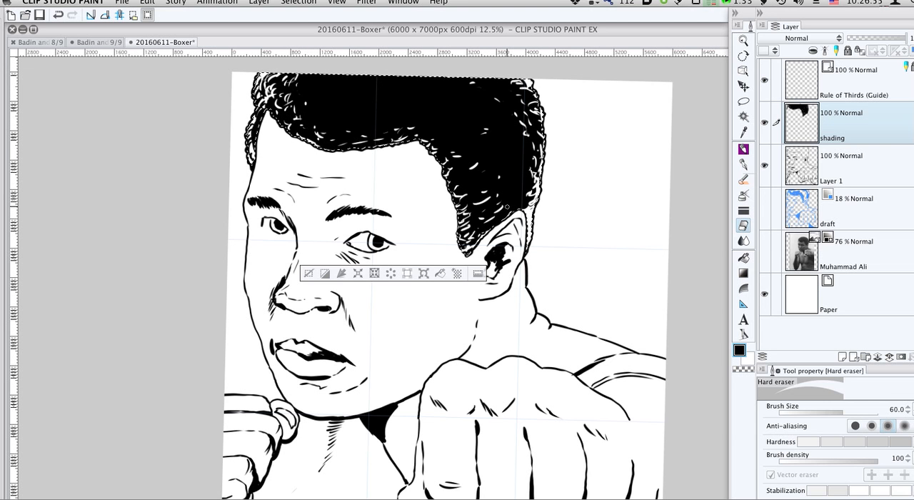
- Paint the narrow strip of hair behind the ear solid black with the G-pen and clear the hair selection
key("p")
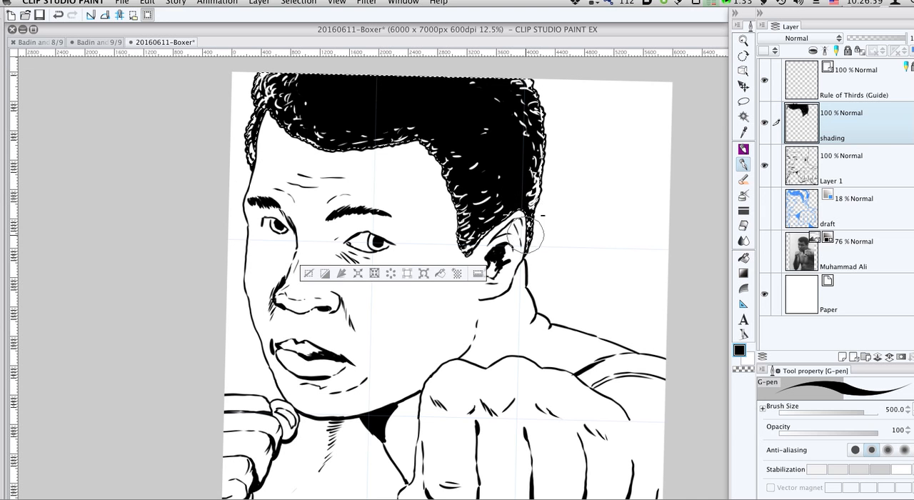
key("super+d")
left_click_drag(555, 245, 600, 216)
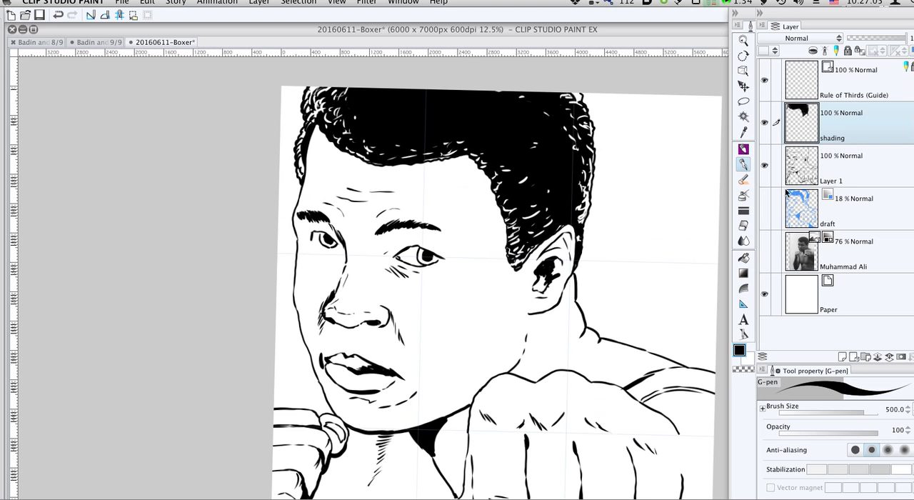
- Show the Muhammad Ali photo layer again and rename the shading layer as shading hair
left_click(765, 250)
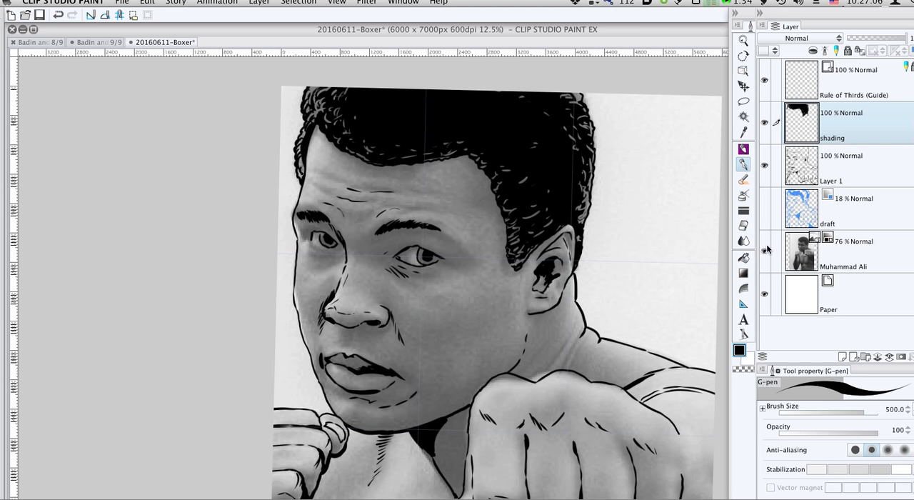
double_click(860, 134)
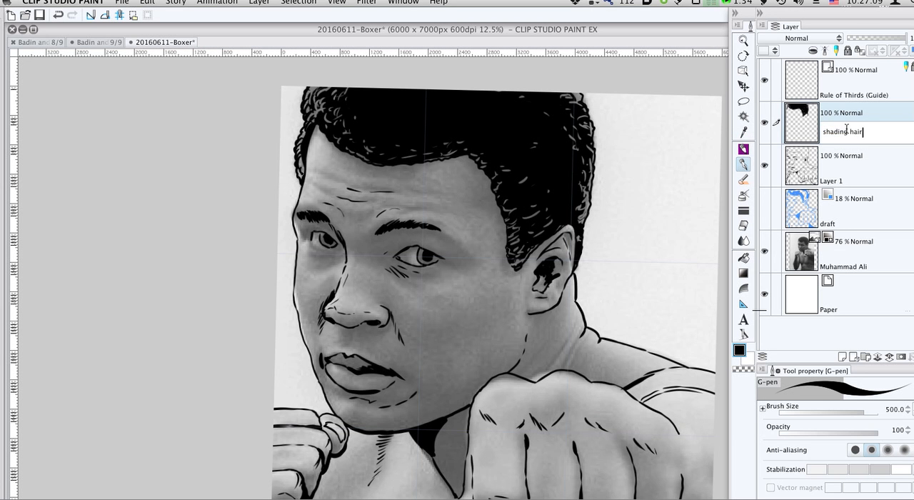
key("Return")
- Create a new raster layer named shading skin above the shading hair layer
left_click(843, 356)
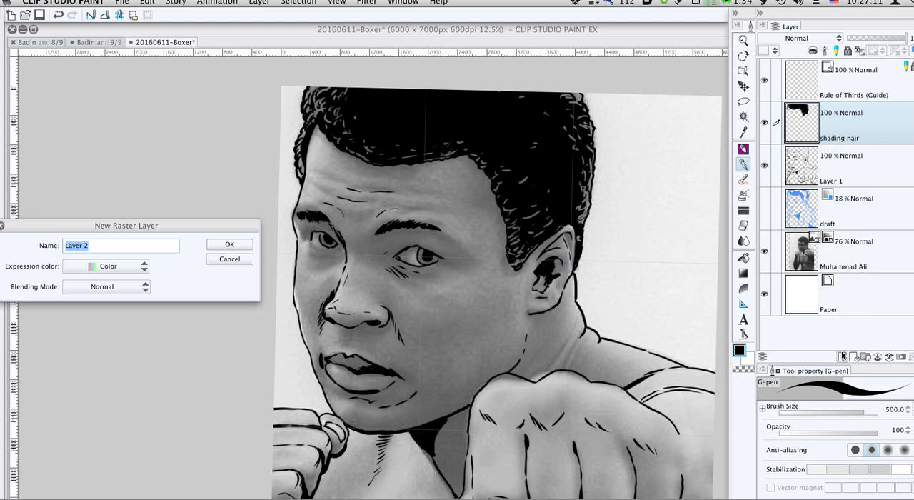
type("shading skin")
key("Return")
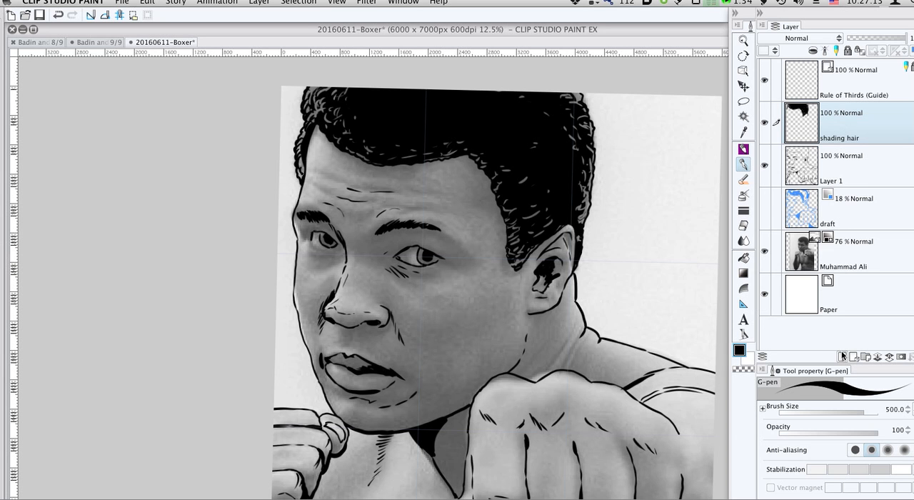
- Set the G-pen to size 100 and ink small shadow marks under the eye and a dark patch below the earlobe
key("bracketleft")
key("bracketleft")
key("bracketleft")
key("bracketleft")
key("bracketleft")
key("bracketleft")
key("bracketleft")
key("bracketleft")
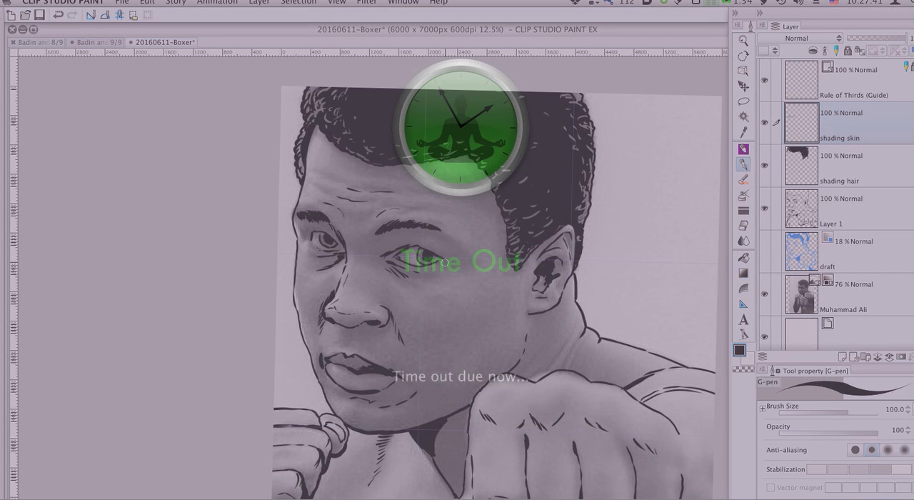
left_click(538, 420)
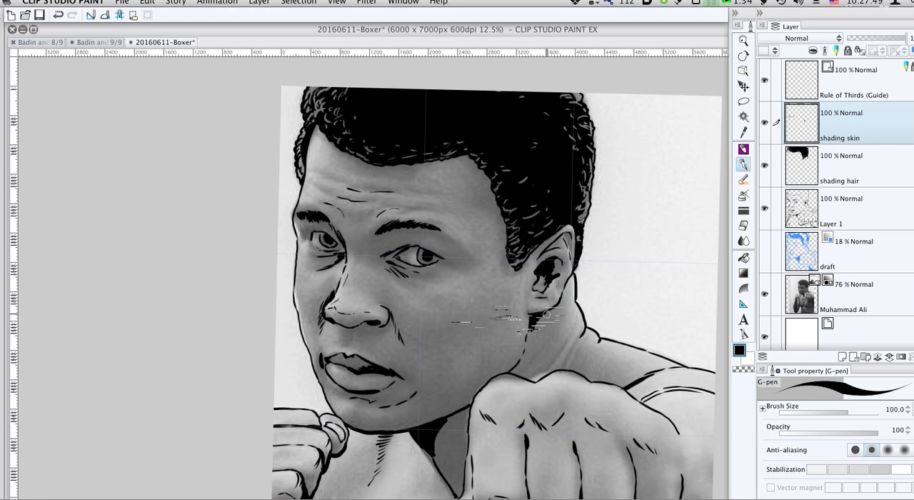
- Fill the neck shadow between the chin and the large front fist with black using the Refer edited layer only fill
left_click_drag(466, 416, 460, 346)
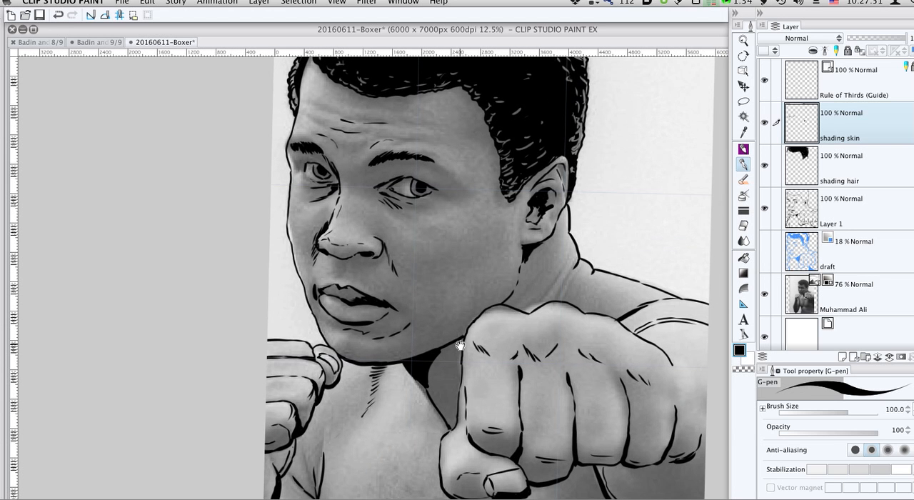
key("g")
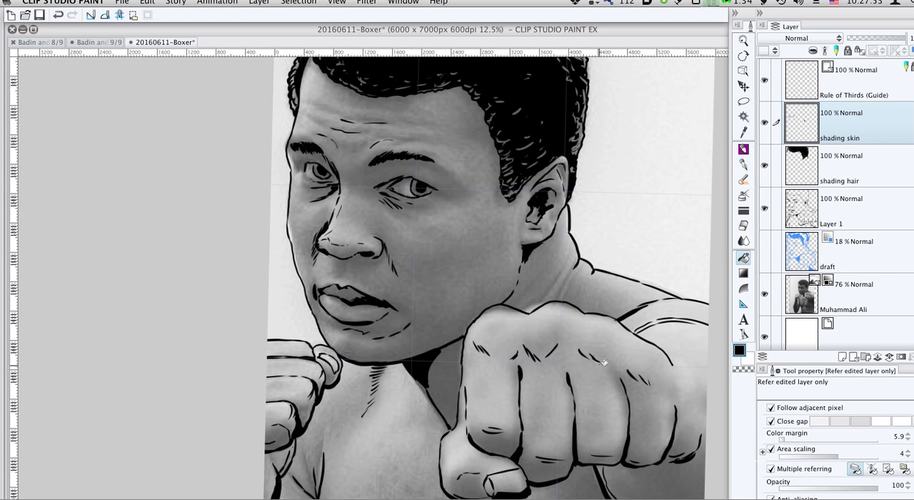
left_click(450, 376)
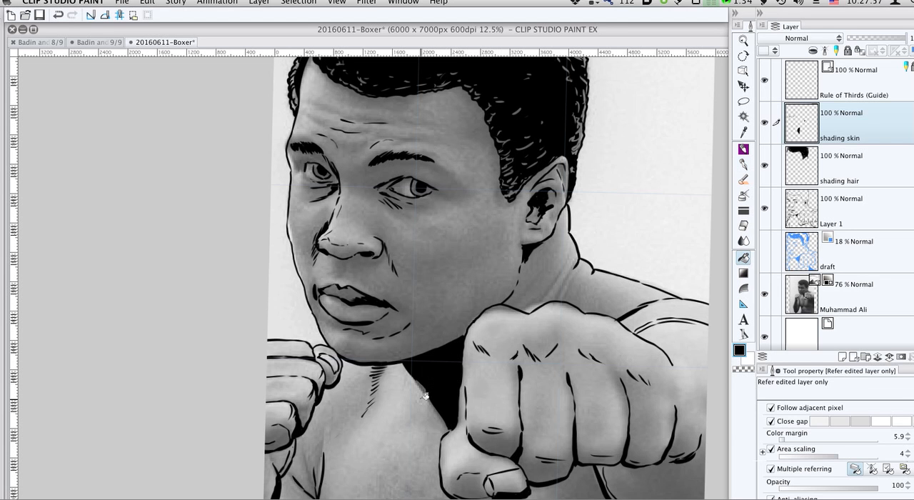
- Draw a jagged shadow edge down the torso below the front fist and fill the area beside it with black
key("p")
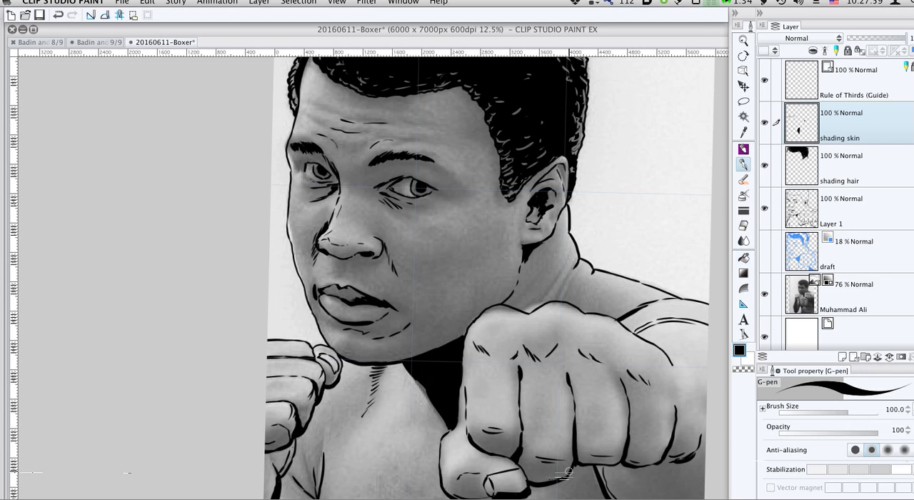
mouse_move(556, 480)
left_mouse_down()
mouse_move(565, 379)
mouse_move(537, 451)
left_mouse_up()
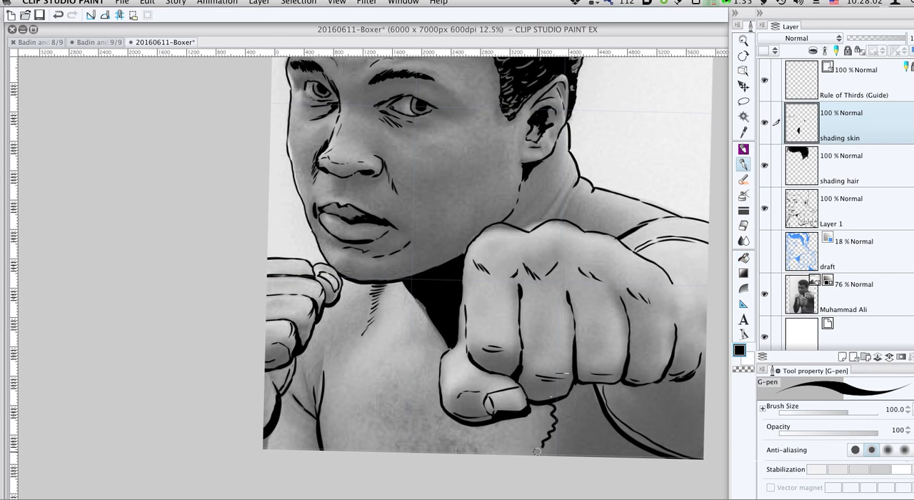
key("g")
left_click(592, 432)
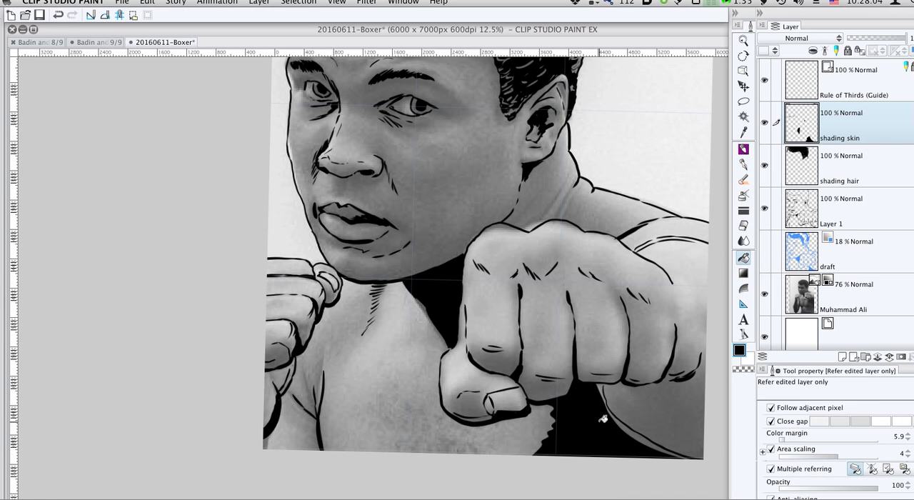
- Outline the arm shadow below the front fist with the G-pen and fill it black, leaving a thin light rim along the arm's contour
left_click(673, 389)
key("super+z")
key("p")
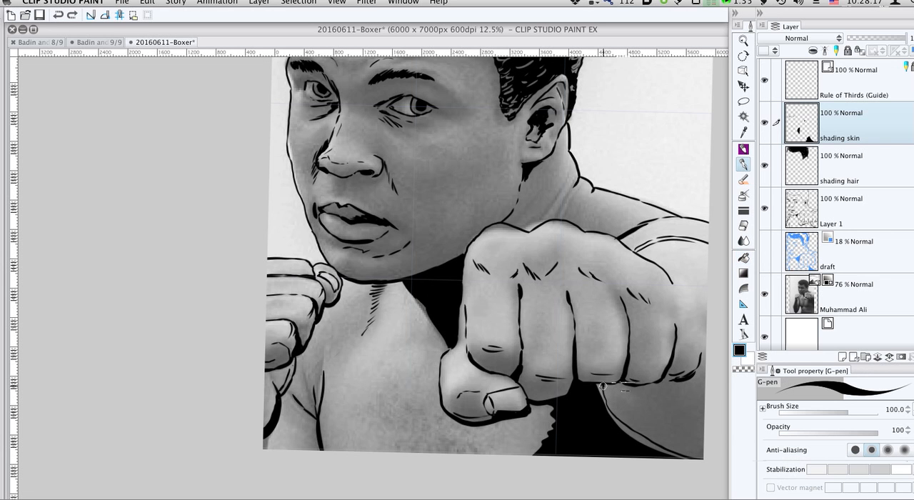
mouse_move(603, 385)
left_mouse_down()
mouse_move(635, 390)
mouse_move(605, 387)
mouse_move(671, 380)
mouse_move(664, 382)
mouse_move(706, 360)
mouse_move(693, 378)
mouse_move(704, 386)
mouse_move(704, 370)
mouse_move(651, 411)
left_mouse_up()
key("g")
left_click(659, 405)
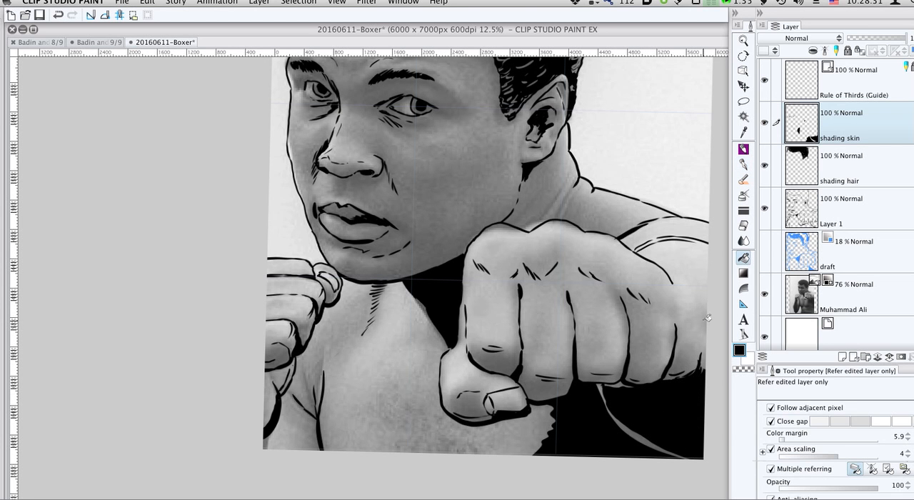
- Add G-pen shadow strokes at the wrist by the canvas edge and draw a jagged shadow edge down the neck and along the shoulder
key("p")
left_click_drag(701, 311, 706, 331)
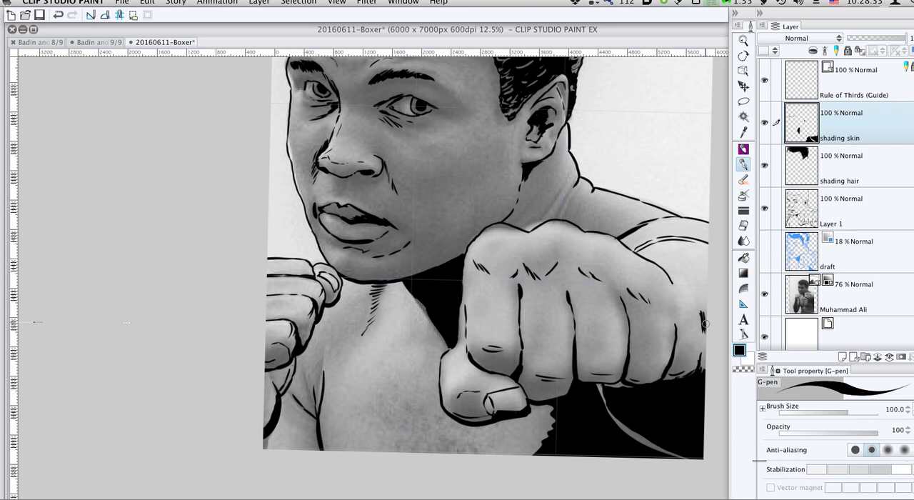
left_click_drag(709, 249, 678, 245)
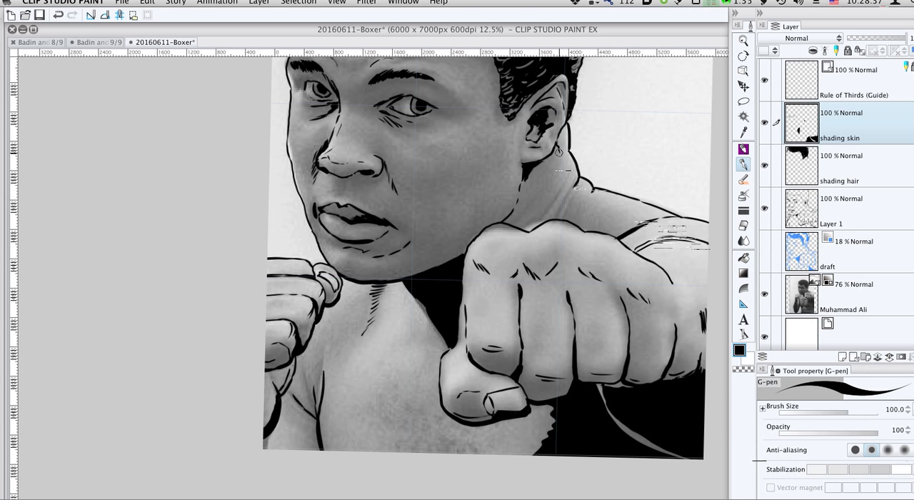
mouse_move(558, 152)
left_mouse_down()
mouse_move(564, 197)
mouse_move(610, 220)
mouse_move(642, 223)
mouse_move(593, 212)
mouse_move(595, 202)
mouse_move(562, 199)
mouse_move(566, 175)
left_mouse_up()
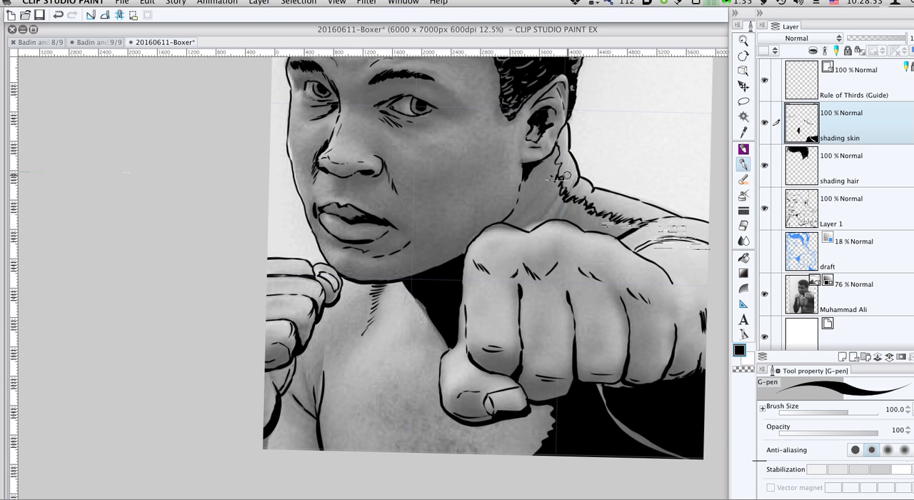
mouse_move(557, 158)
left_mouse_down()
mouse_move(567, 172)
mouse_move(564, 158)
left_mouse_up()
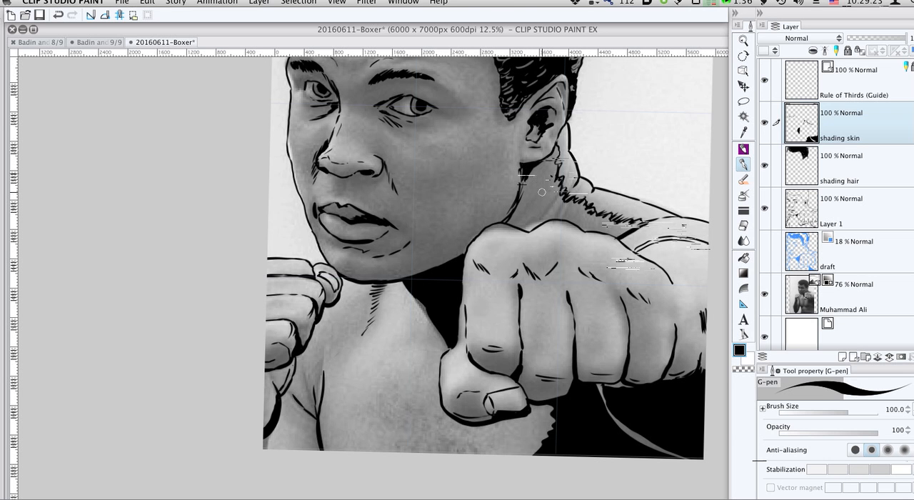
- Close the gaps in the neck and shoulder shadow outline with the G-pen at size 70, and fill the enclosed area with black
key("g")
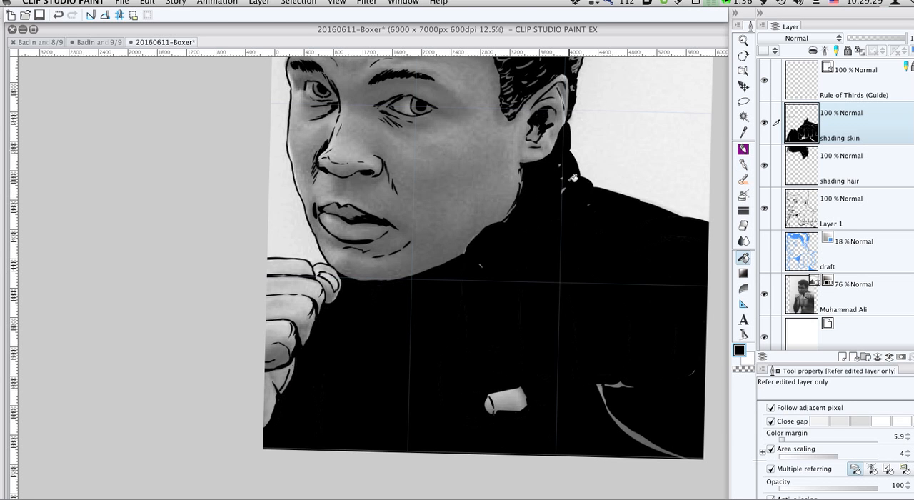
key("super+z")
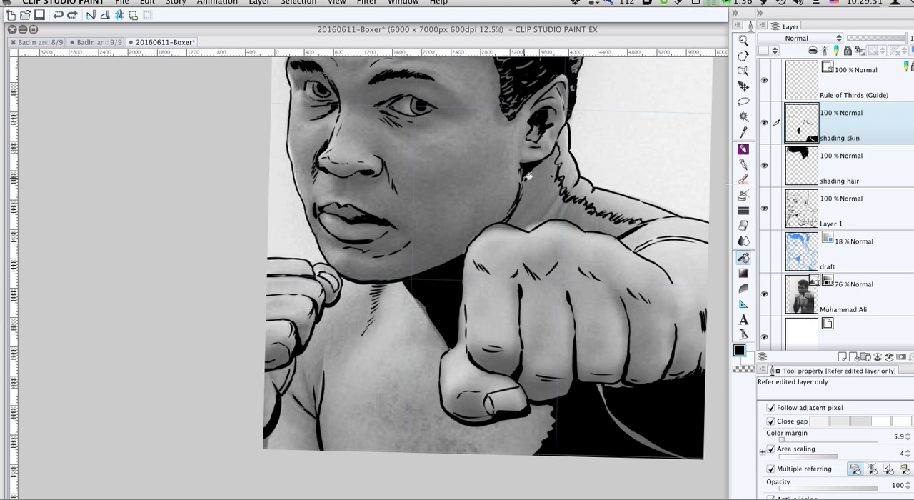
key("p")
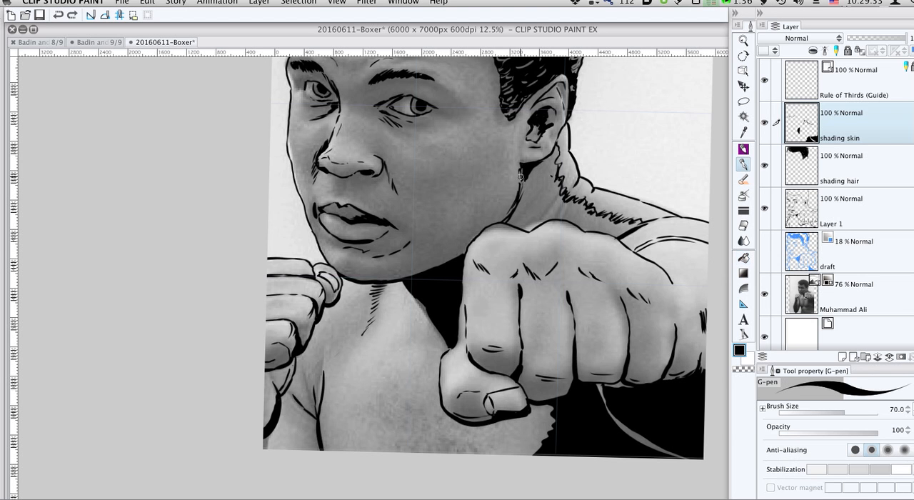
mouse_move(525, 178)
left_mouse_down()
mouse_move(555, 152)
mouse_move(568, 182)
mouse_move(617, 205)
mouse_move(565, 191)
mouse_move(638, 223)
left_mouse_up()
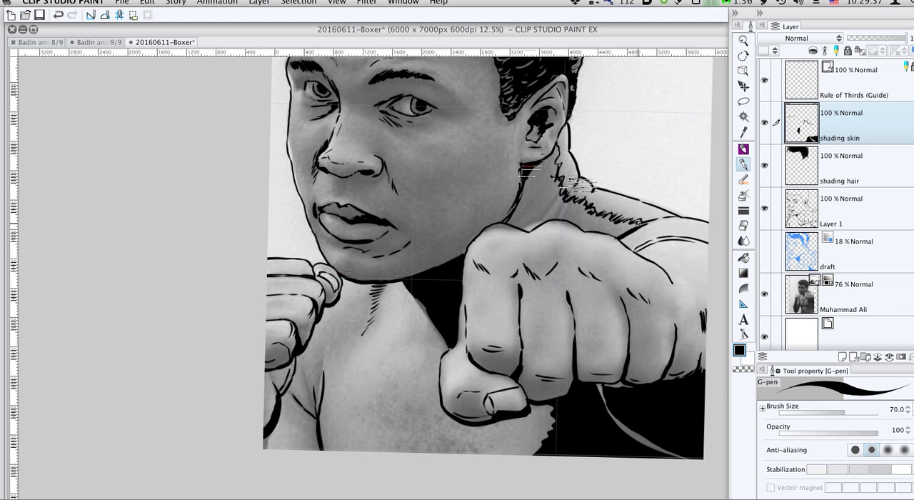
key("g")
left_click(534, 206)
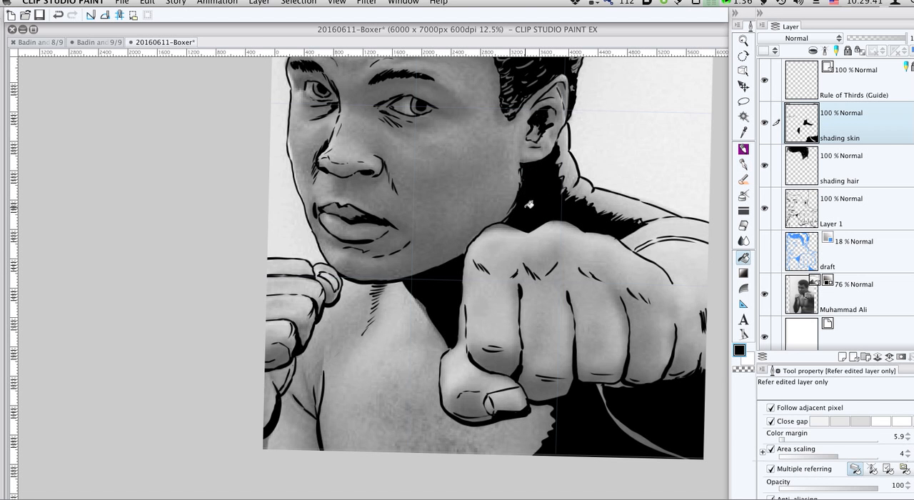
key("p")
mouse_move(529, 206)
left_mouse_down()
mouse_move(561, 247)
mouse_move(539, 216)
left_mouse_up()
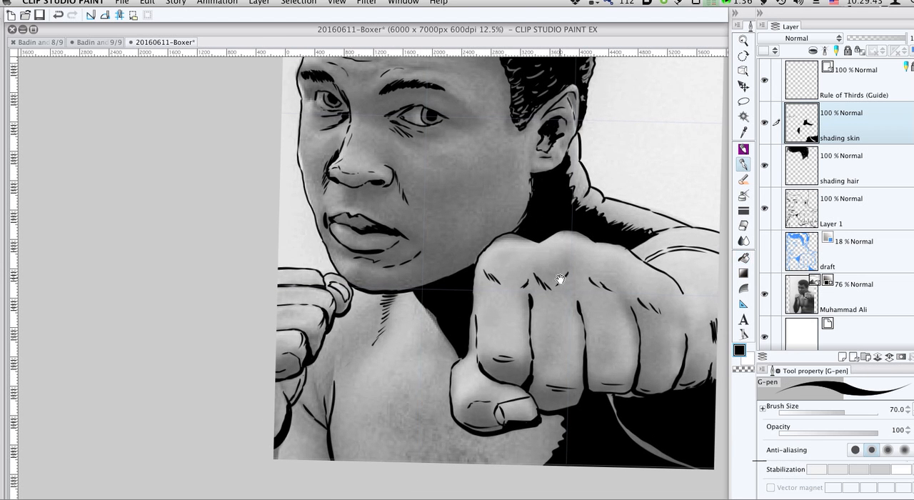
- Paint a thick black shadow between the last two fingers of the front fist with the G-pen at size 250
key("bracketright")
key("bracketright")
key("bracketright")
key("bracketright")
key("bracketright")
key("bracketright")
key("bracketright")
left_click_drag(638, 306, 639, 387)
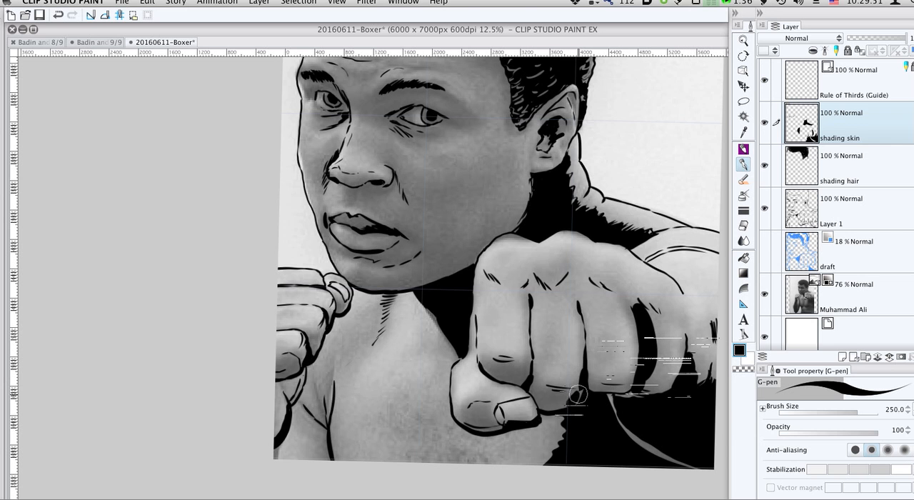
- Shade the undersides of the front fist's index finger, middle finger and thumb with jagged black G-pen strokes at size 170
key("bracketleft")
key("bracketleft")
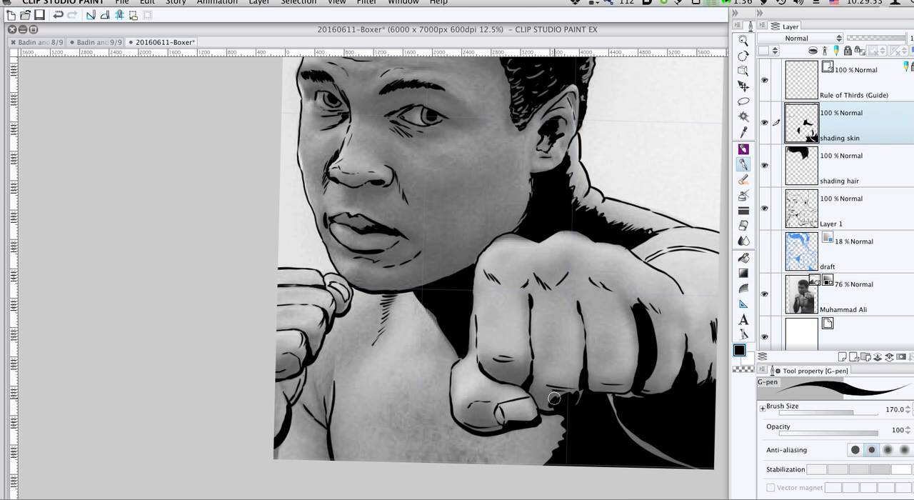
mouse_move(545, 393)
left_mouse_down()
mouse_move(548, 409)
mouse_move(544, 400)
left_mouse_up()
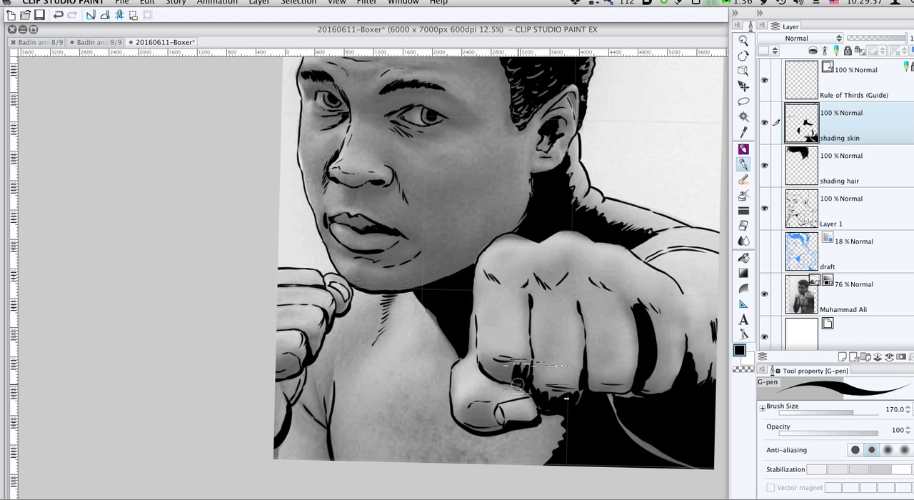
left_click_drag(503, 376, 500, 365)
left_click_drag(495, 375, 485, 362)
mouse_move(484, 368)
left_mouse_down()
mouse_move(480, 361)
mouse_move(519, 381)
left_mouse_up()
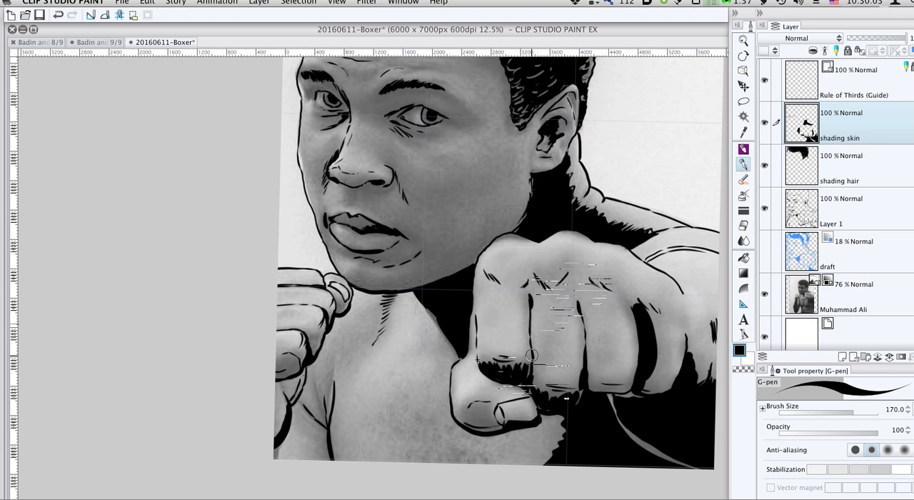
mouse_move(530, 367)
left_mouse_down()
mouse_move(535, 386)
mouse_move(527, 383)
left_mouse_up()
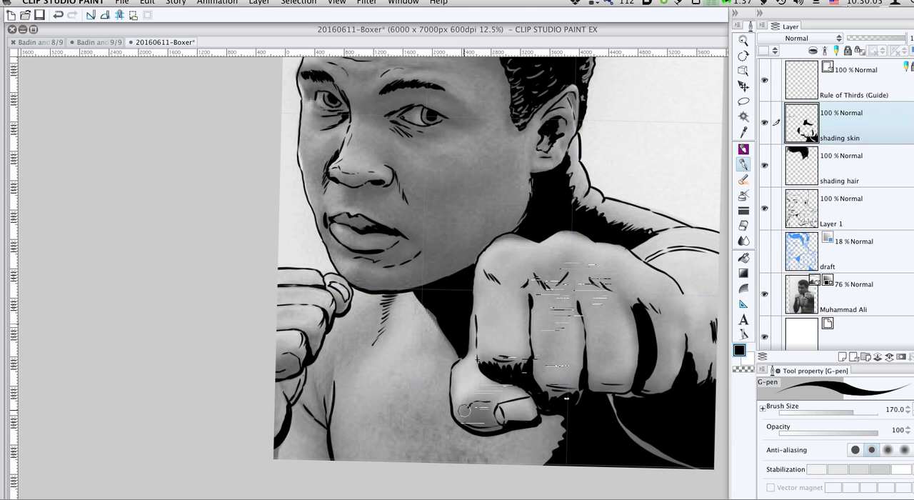
mouse_move(464, 410)
left_mouse_down()
mouse_move(477, 429)
mouse_move(474, 415)
mouse_move(487, 426)
mouse_move(488, 410)
mouse_move(470, 415)
mouse_move(528, 415)
left_mouse_up()
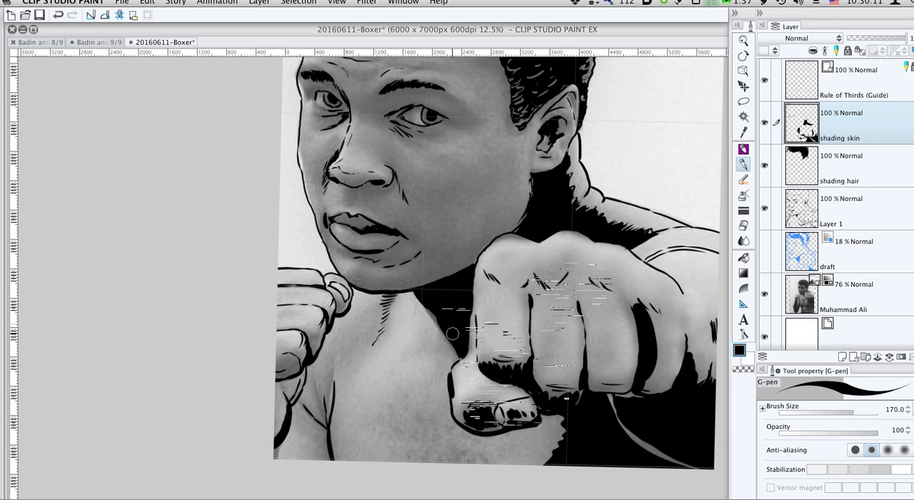
- Outline the armpit shadow below the rear fist, fill it with black, and add G-pen shadows under the rear fist's fingers
mouse_move(325, 403)
left_mouse_down()
mouse_move(314, 429)
mouse_move(323, 457)
mouse_move(314, 385)
mouse_move(330, 366)
mouse_move(334, 382)
mouse_move(323, 397)
left_mouse_up()
key("g")
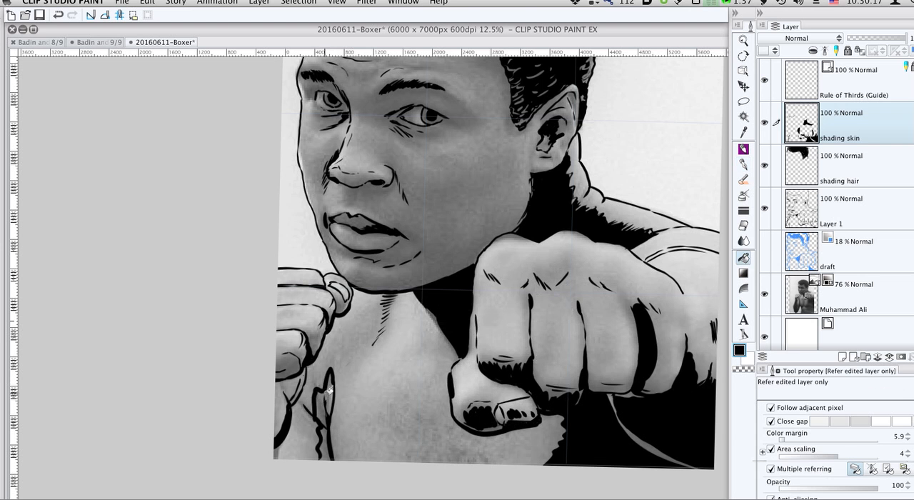
left_click(327, 395)
left_click(328, 434)
key("p")
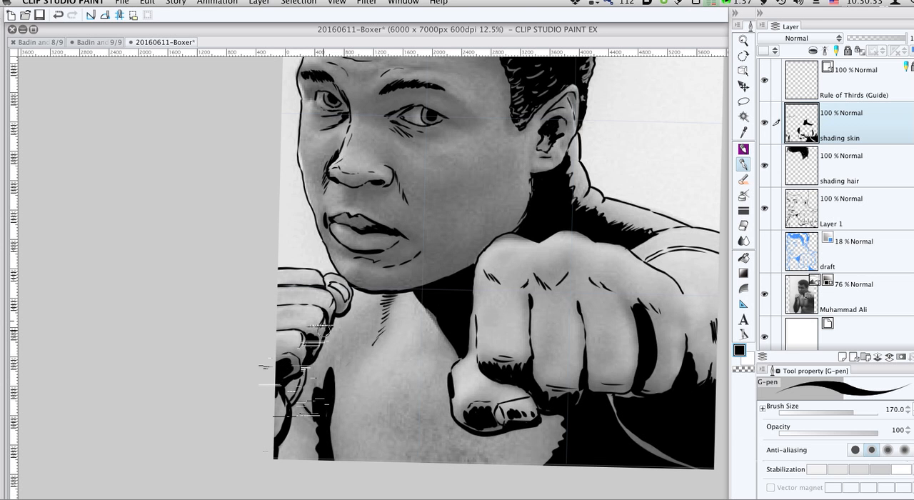
left_click(338, 310)
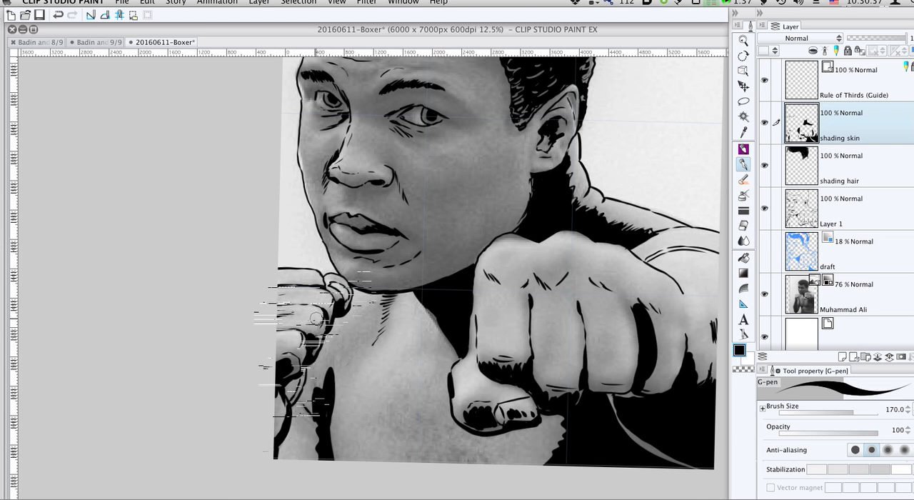
- Hide the Muhammad Ali photo layer to examine the inks on white, and show it again
scroll(457, 215, "up", 3)
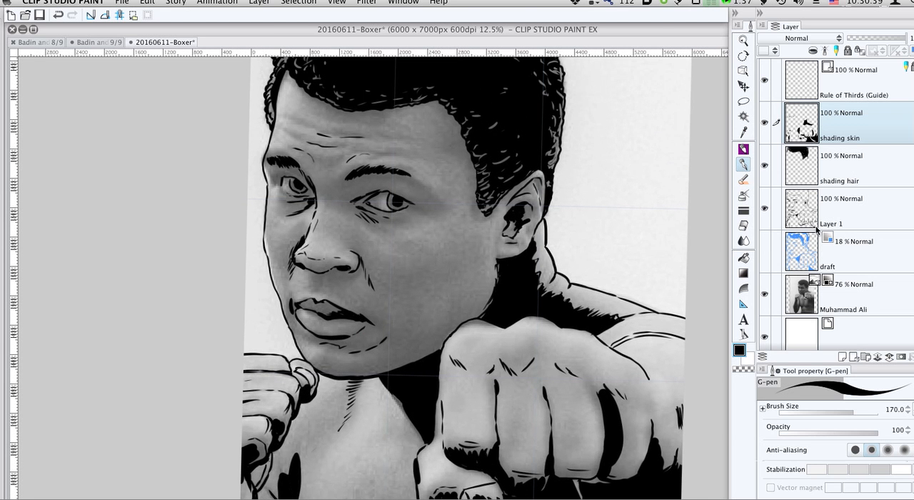
left_click(764, 293)
scroll(643, 314, "down", 3)
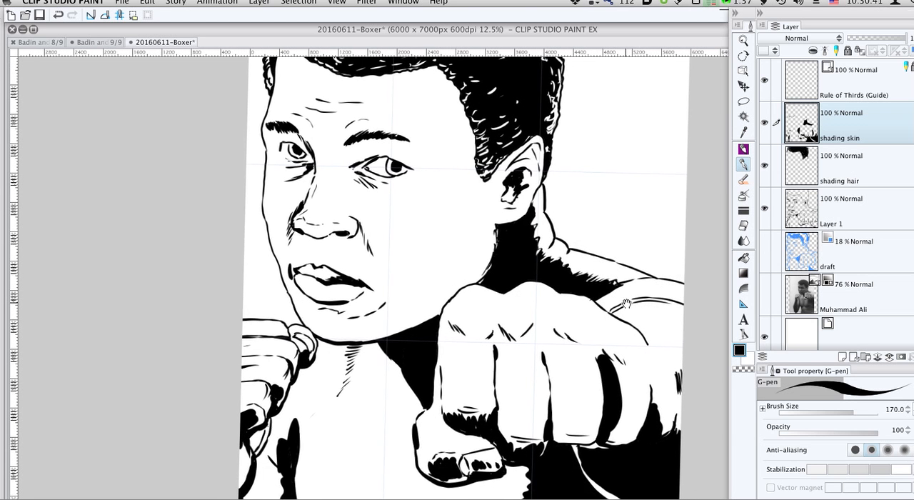
left_click_drag(630, 309, 632, 313)
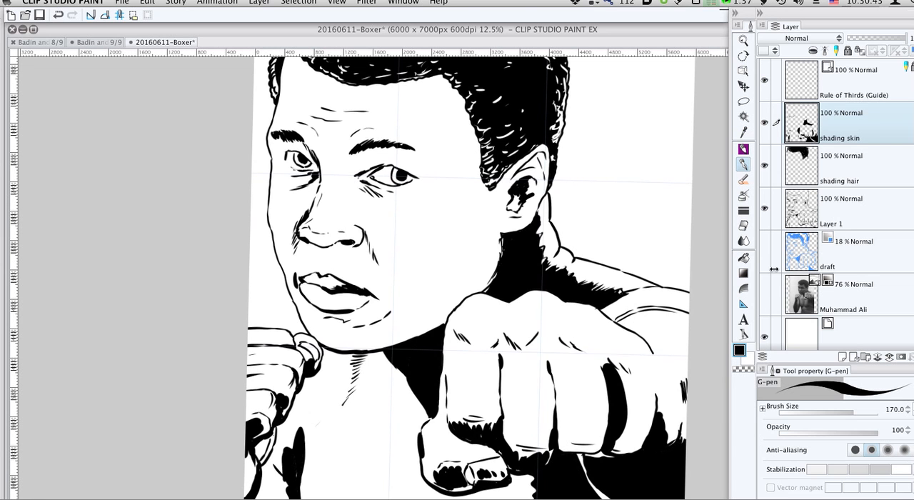
left_click(763, 293)
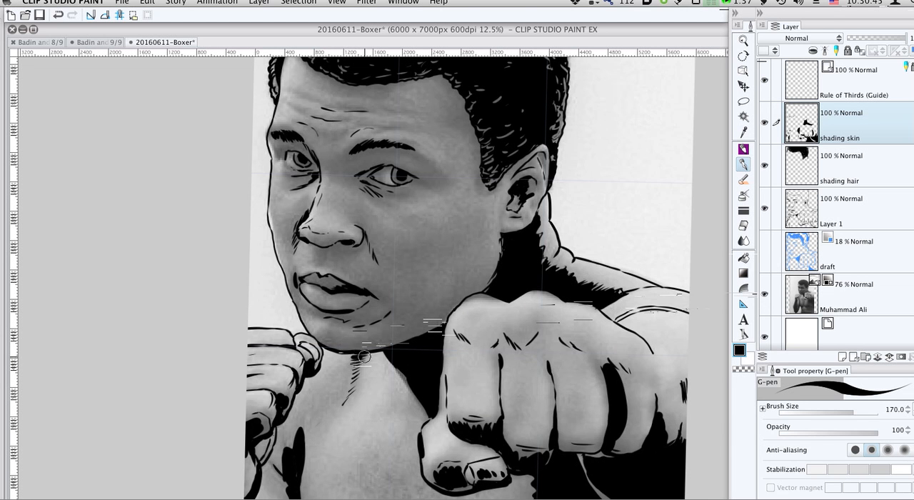
- Paint jagged black shadow strokes down the neck, across the shoulder and along the arm below the rear fist at size 170
mouse_move(351, 356)
left_mouse_down()
mouse_move(349, 396)
mouse_move(333, 373)
mouse_move(319, 424)
mouse_move(302, 402)
mouse_move(282, 480)
left_mouse_up()
scroll(282, 475, "down", 3)
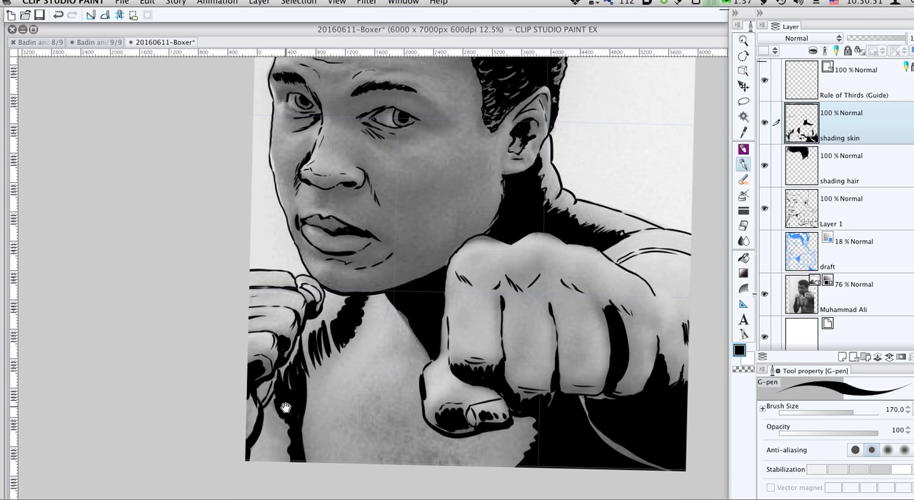
left_click_drag(293, 435, 271, 417)
left_click_drag(289, 456, 269, 431)
left_click_drag(289, 472, 268, 442)
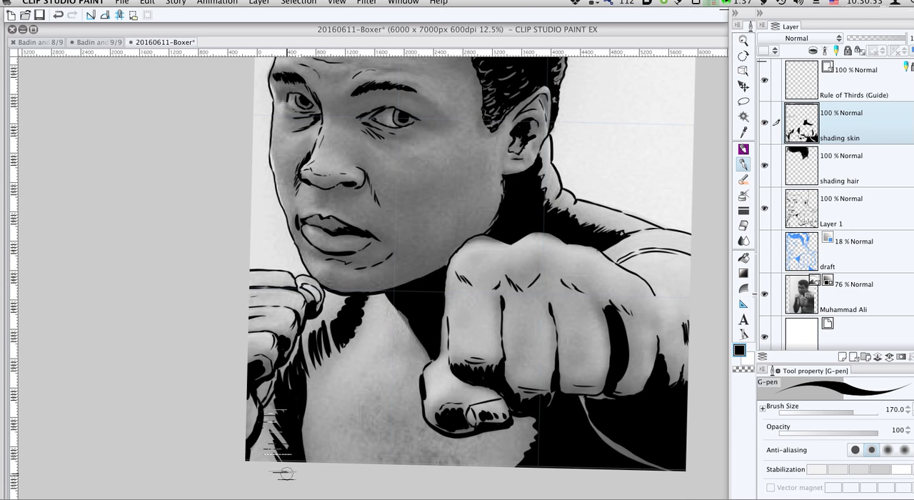
- Extend the shoulder and neck shadow with finer G-pen strokes at sizes 120 and 80, and return the brush to 170
key("[")
key("[")
key("[")
key("[")
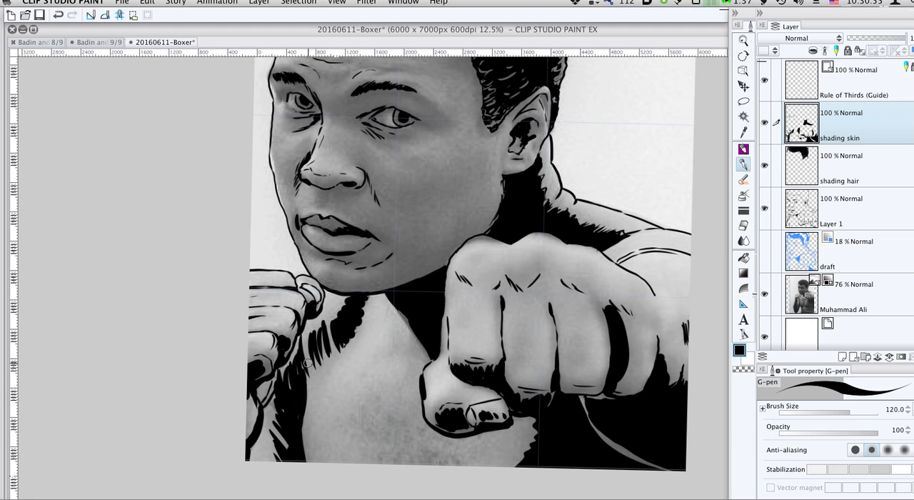
left_click_drag(308, 362, 306, 340)
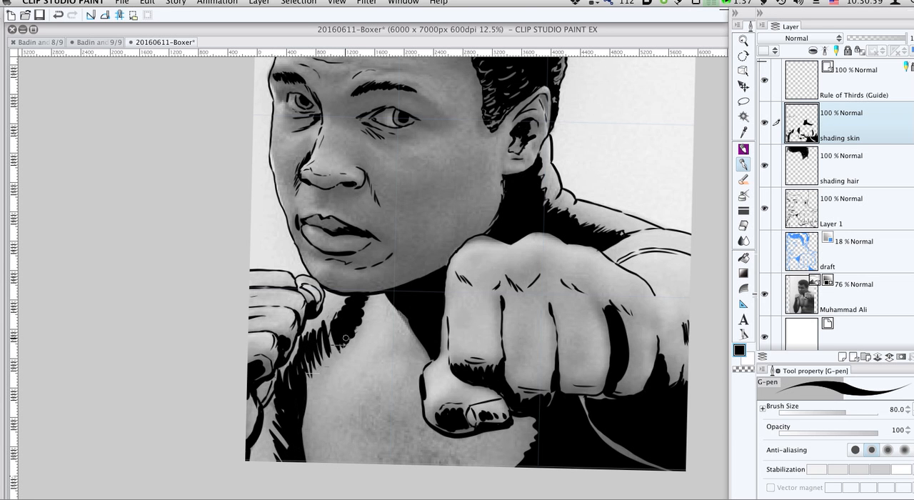
key("bracketright")
key("bracketright")
key("bracketright")
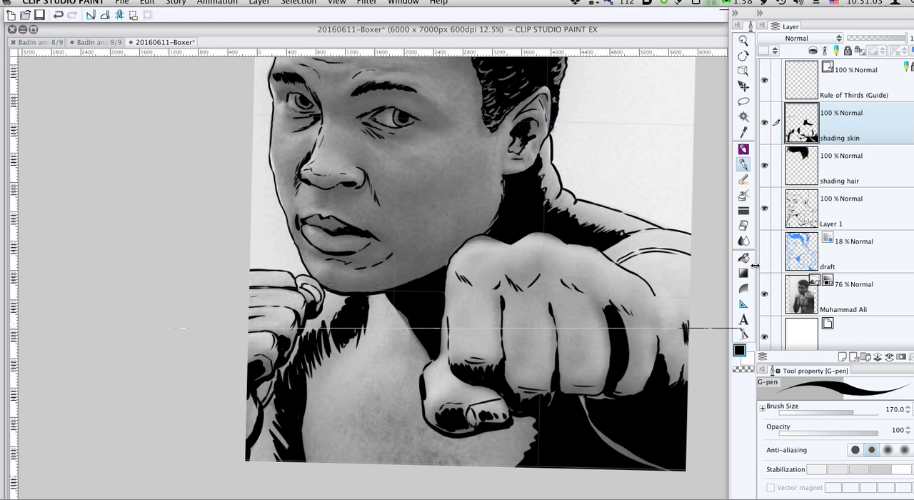
- Hide the photo layer and paint the neck and shoulder area beside the rear fist solid black
left_click(763, 293)
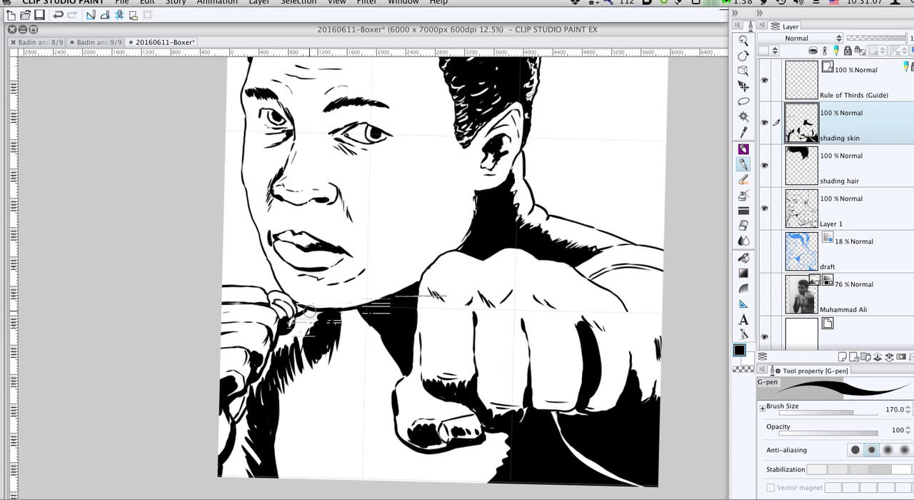
mouse_move(307, 311)
left_mouse_down()
mouse_move(293, 339)
mouse_move(281, 339)
mouse_move(301, 338)
mouse_move(307, 312)
mouse_move(301, 318)
mouse_move(323, 315)
mouse_move(276, 344)
mouse_move(268, 371)
mouse_move(304, 342)
mouse_move(280, 378)
mouse_move(264, 378)
mouse_move(258, 359)
mouse_move(259, 374)
mouse_move(258, 357)
mouse_move(264, 365)
mouse_move(249, 350)
mouse_move(212, 349)
mouse_move(268, 329)
mouse_move(283, 363)
mouse_move(305, 319)
mouse_move(279, 370)
mouse_move(352, 313)
mouse_move(325, 323)
mouse_move(354, 310)
mouse_move(300, 358)
mouse_move(358, 320)
mouse_move(352, 332)
mouse_move(275, 389)
mouse_move(319, 418)
left_mouse_up()
key("space")
- Try to fill the chest with black, closing the outline gap beside the front thumb with the G-pen before a second attempt
key("g")
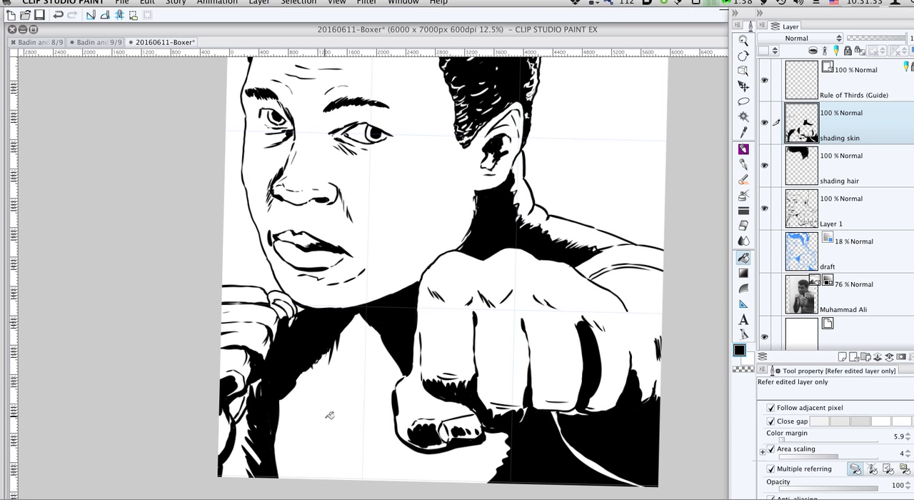
left_click(330, 415)
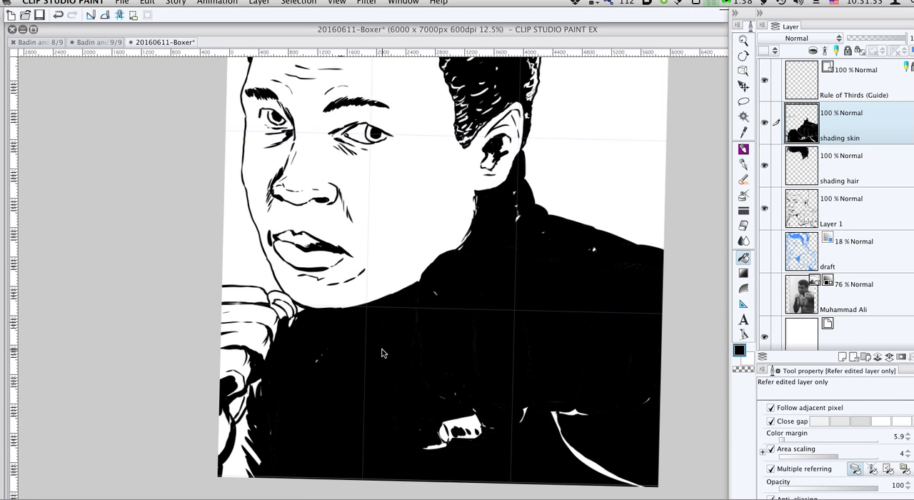
key("super+z")
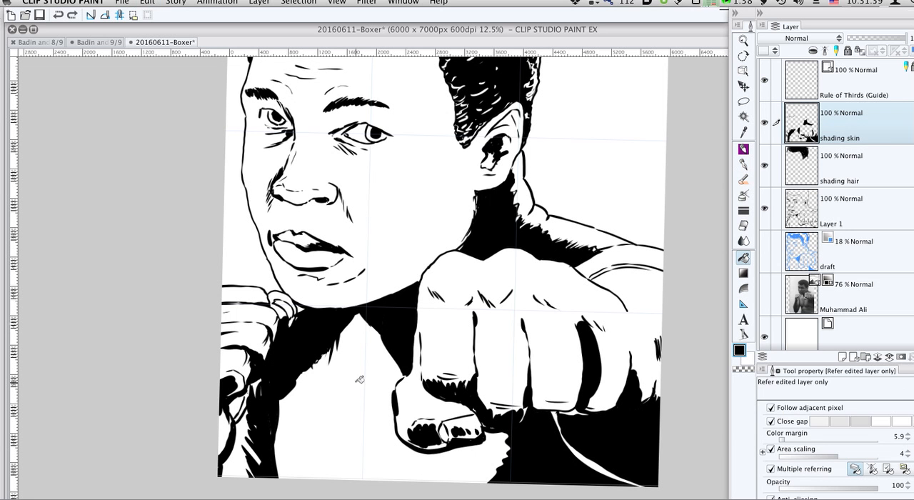
key("p")
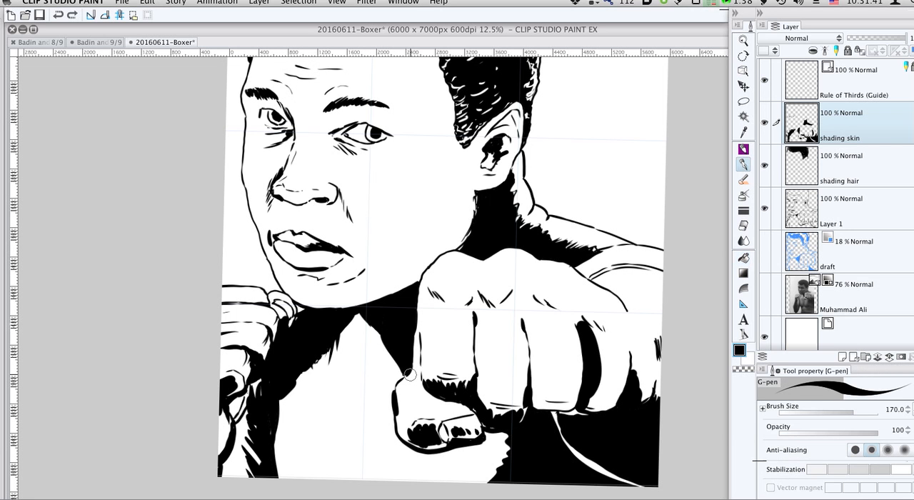
mouse_move(404, 374)
left_mouse_down()
mouse_move(396, 354)
mouse_move(352, 363)
left_mouse_up()
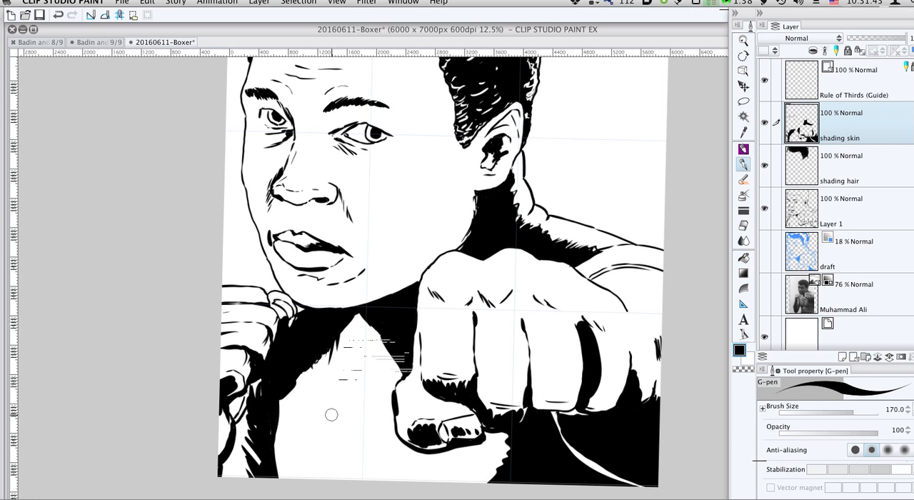
key("g")
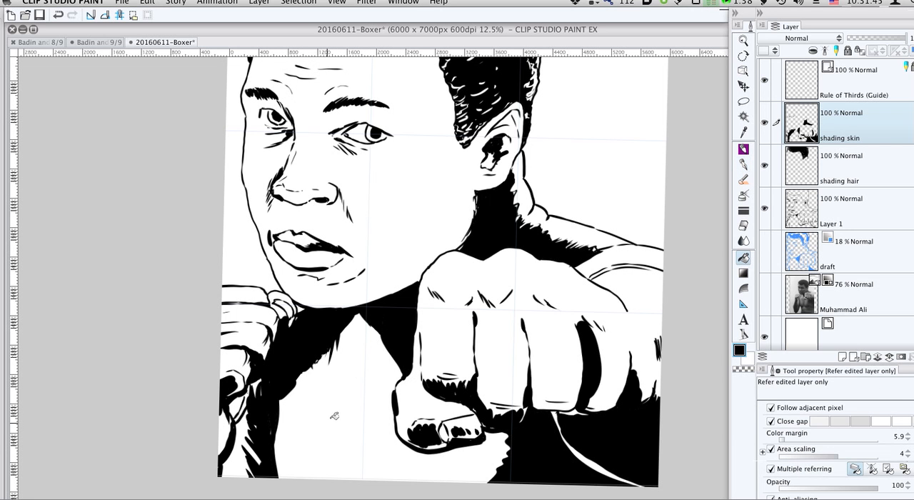
left_click(334, 416)
- Undo the chest fill and the shadow strokes on the neck, shoulder and arm, back to the filled armpit shadow
key("super+z")
key("super+z")
key("super+z")
key("super+z")
key("super+z")
key("super+z")
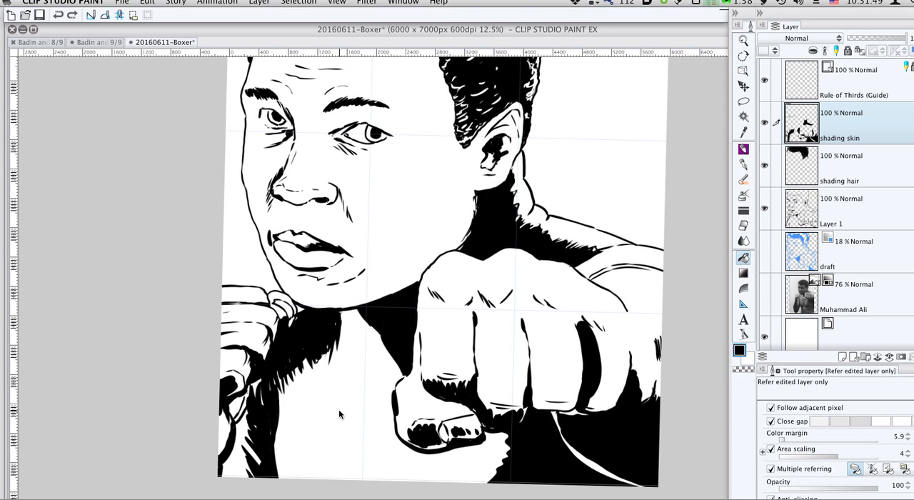
key("super+z")
key("super+z")
key("super+z")
key("super+z")
key("super+z")
key("super+z")
key("super+z")
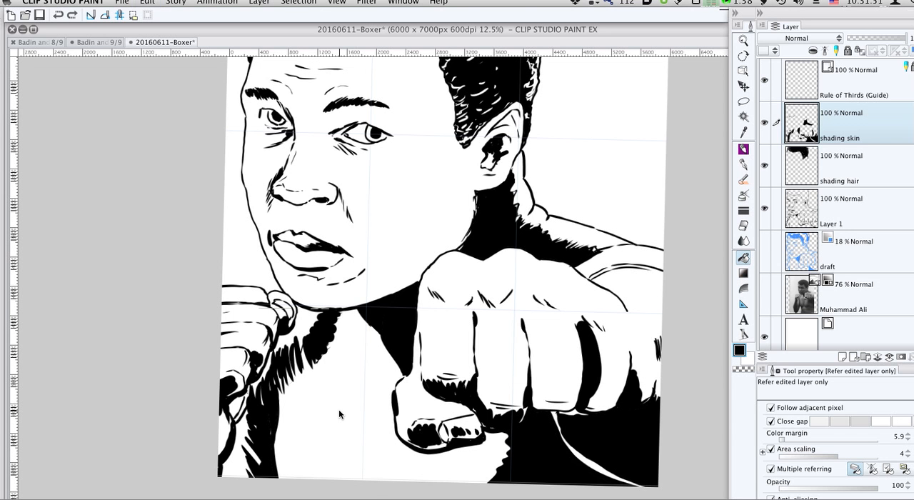
key("super+z")
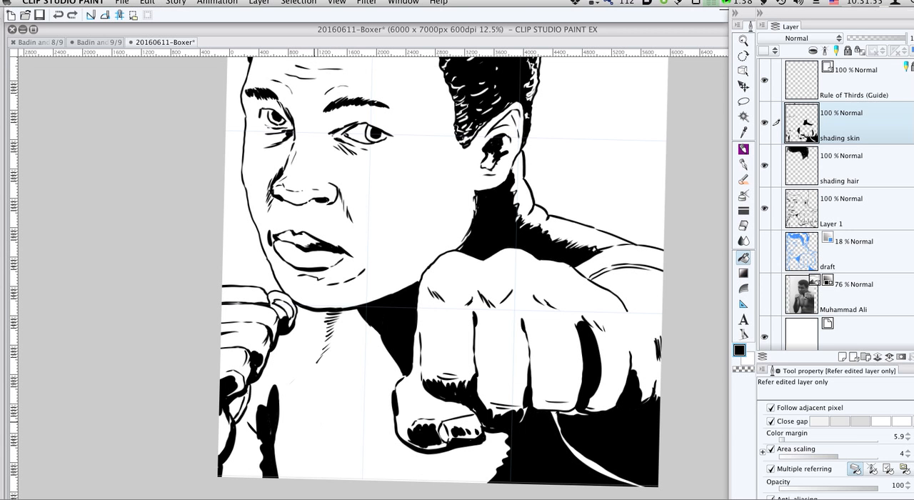
- Add jagged strokes to the top of the armpit shadow, reduce the G-pen to size 80, and show the photo layer
key("p")
mouse_move(283, 449)
left_mouse_down()
mouse_move(284, 484)
mouse_move(265, 448)
mouse_move(279, 484)
mouse_move(267, 416)
mouse_move(278, 392)
left_mouse_up()
key("[")
key("[")
key("[")
key("[")
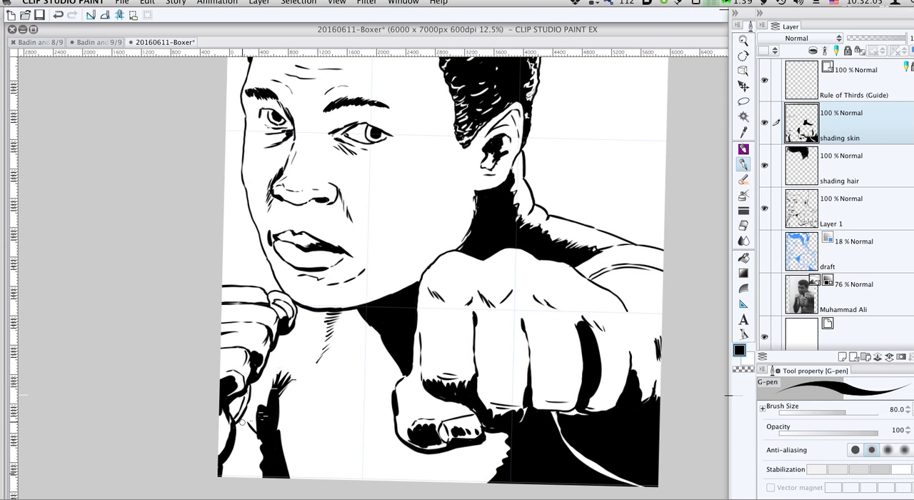
left_click(765, 295)
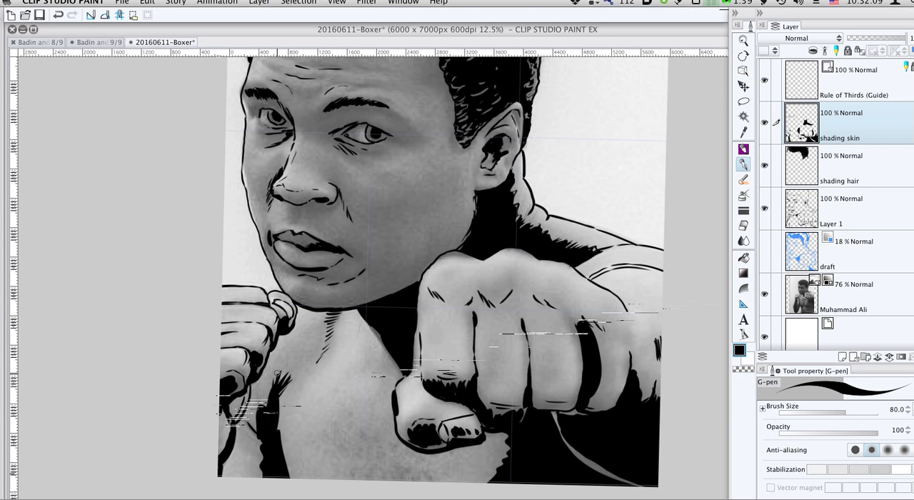
- Draw a shadow dividing line down the face from hairline through nose and lips to chin with the G-pen at size 200
scroll(319, 327, "down", 2)
left_click_drag(325, 326, 355, 286)
mouse_move(346, 240)
left_mouse_down()
mouse_move(358, 208)
mouse_move(322, 193)
mouse_move(350, 199)
mouse_move(365, 213)
mouse_move(353, 218)
mouse_move(364, 223)
mouse_move(363, 208)
mouse_move(345, 194)
mouse_move(320, 188)
mouse_move(301, 197)
mouse_move(357, 194)
mouse_move(301, 168)
mouse_move(301, 133)
mouse_move(282, 213)
mouse_move(308, 260)
mouse_move(271, 270)
left_mouse_up()
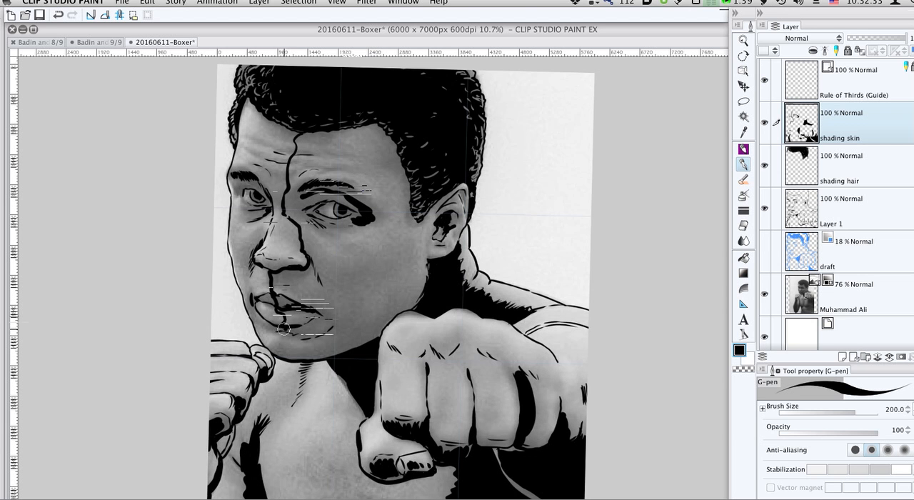
left_click_drag(294, 343, 285, 361)
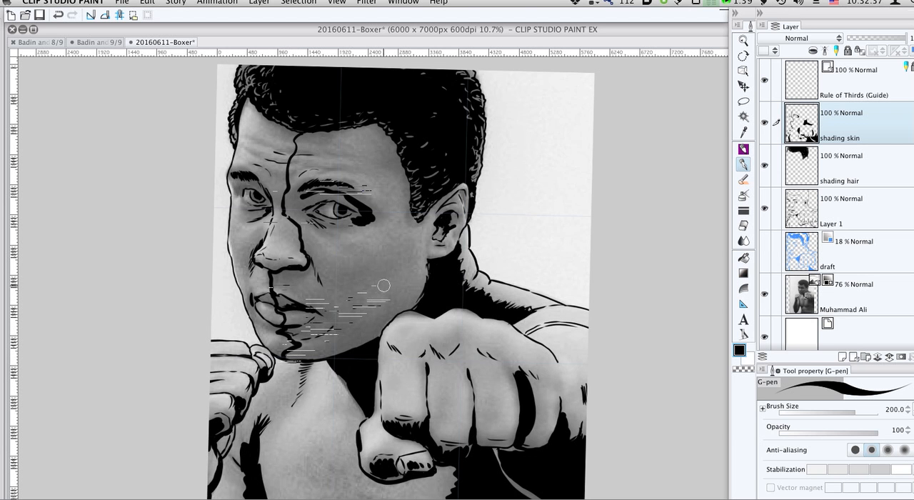
- Try to fill the shadowed side of the face with black, and undo the fill
key("g")
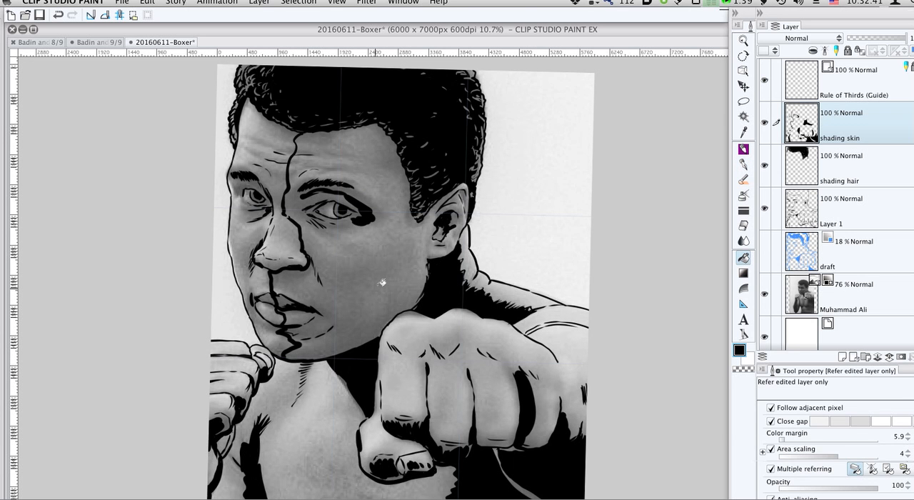
left_click(382, 283)
key("super+z")
- Try the black fill again from the temple on the shadowed side of the face, and undo it
key("p")
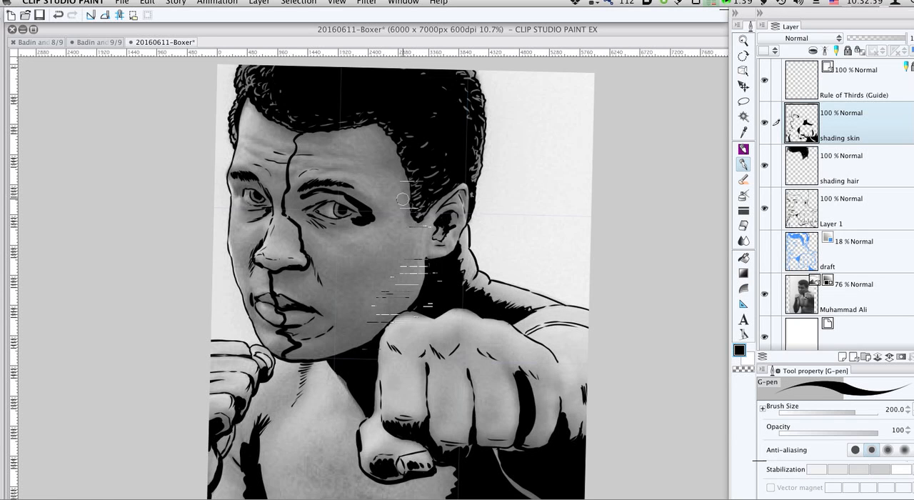
key("g")
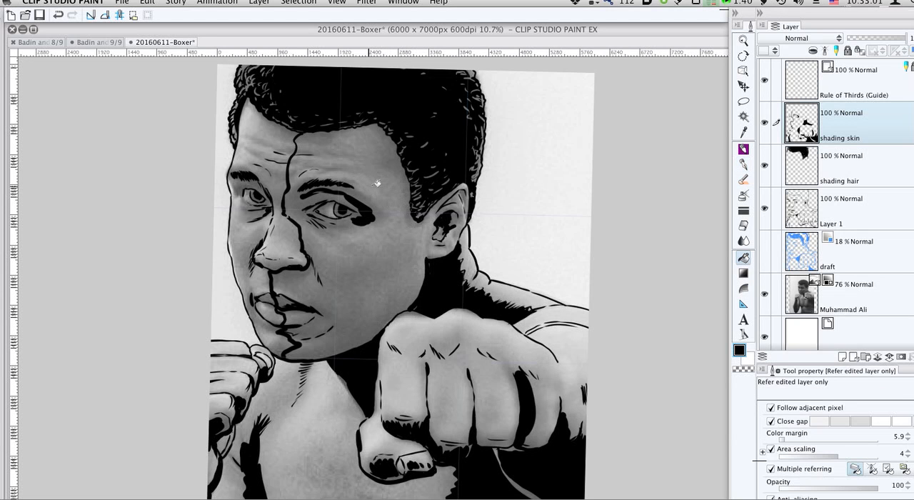
left_click(379, 183)
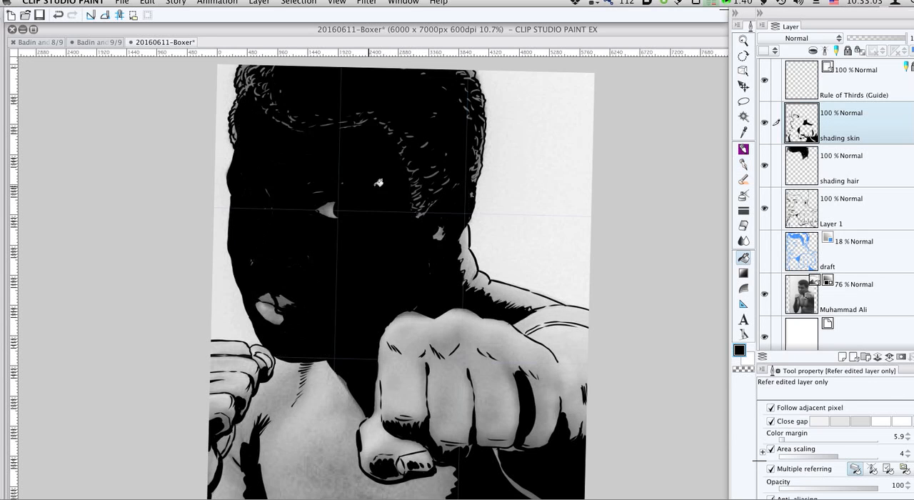
key("super+z")
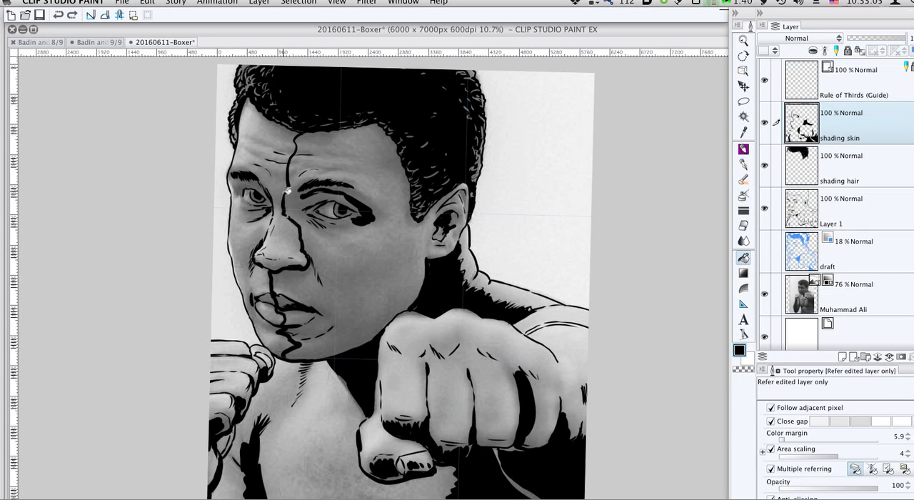
- Close the gap in the facial dividing line beside the inner brow with the G-pen, test the black fill, and undo that fill
key("p")
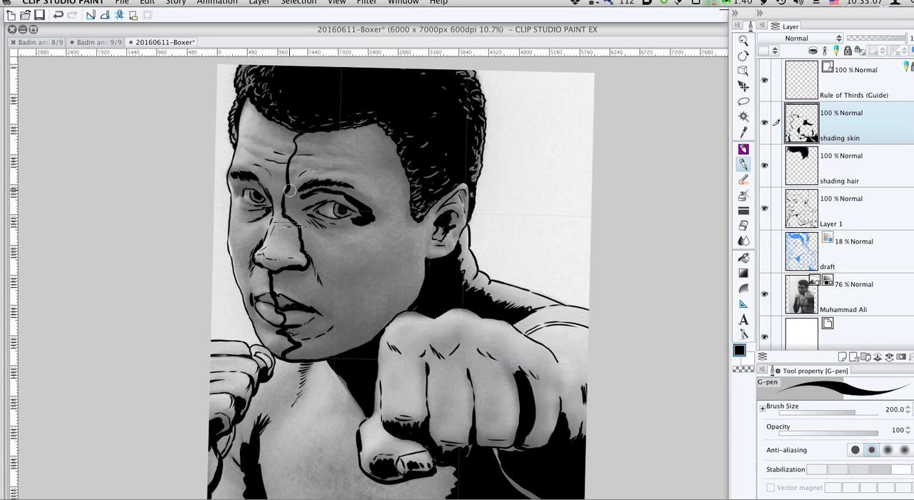
key("g")
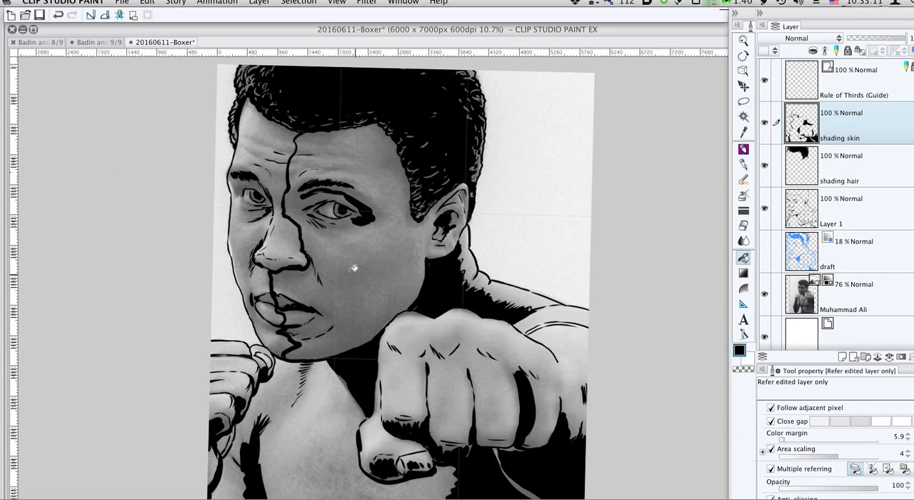
left_click(354, 268)
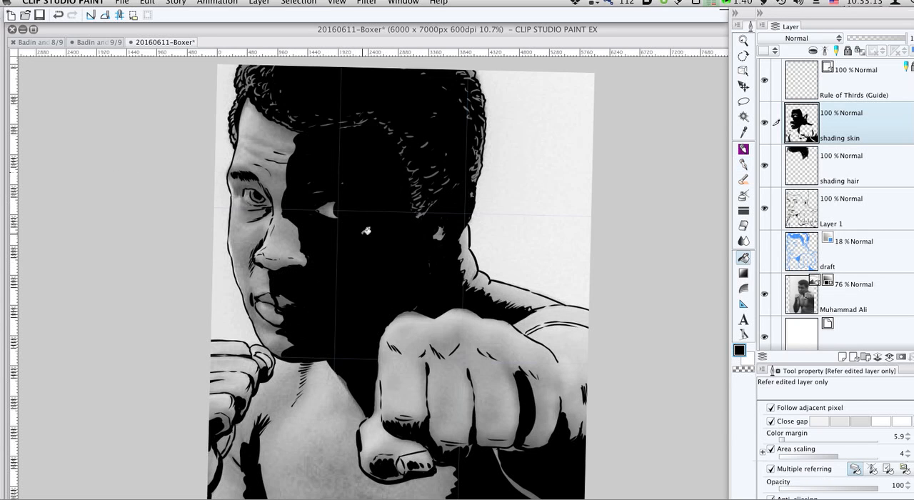
key("super+z")
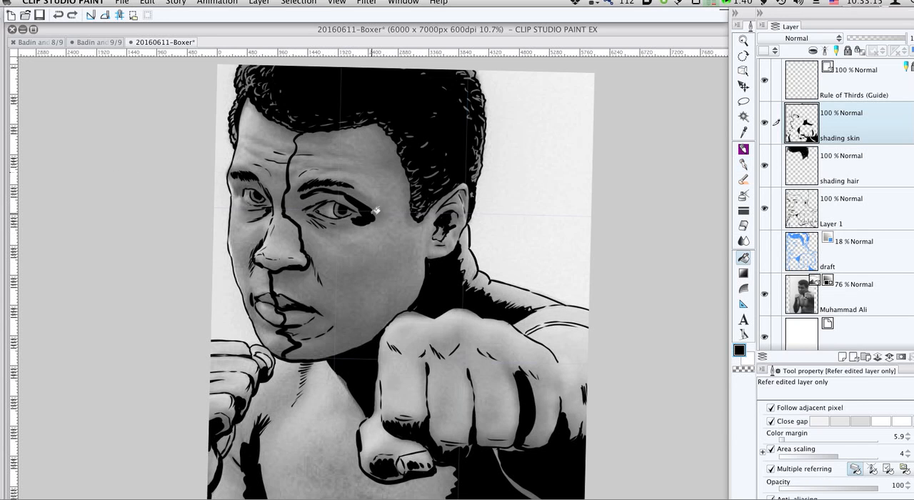
- Seal the outer corner of the shadowed eye with the G-pen at size 80, test the black fill on the cheek, and undo it
key("p")
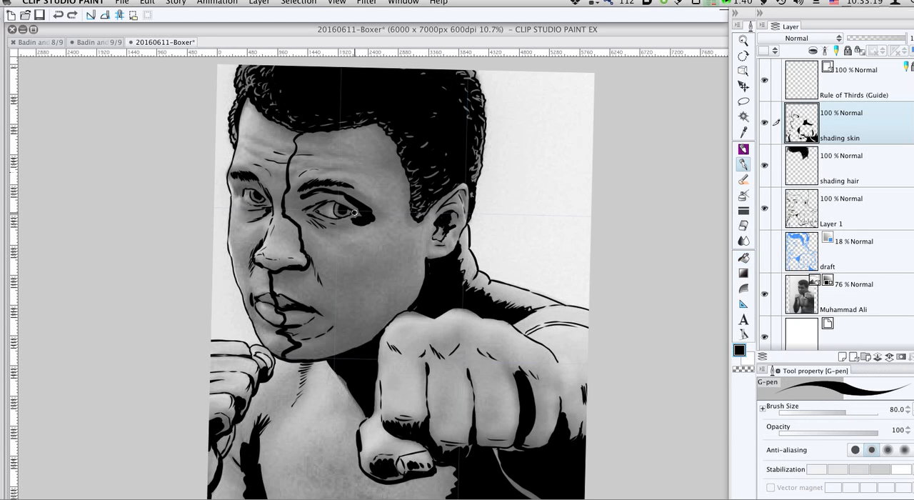
left_click_drag(355, 213, 359, 214)
key("g")
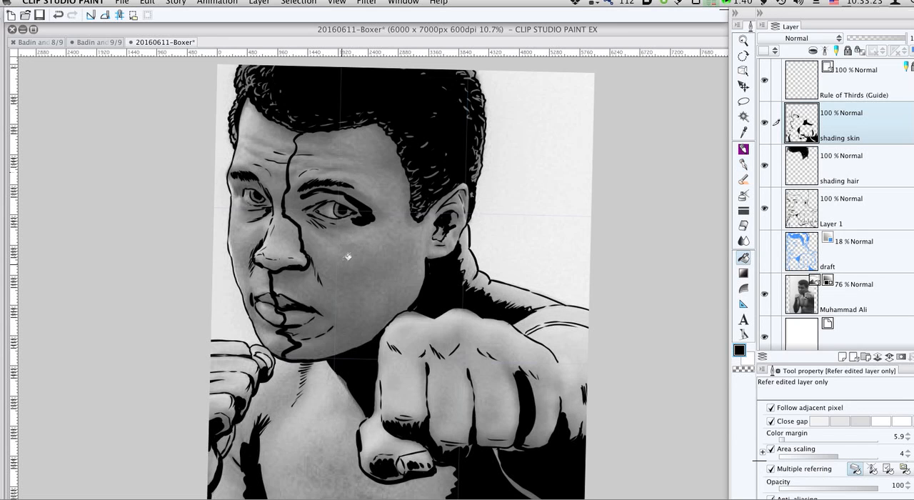
left_click(348, 256)
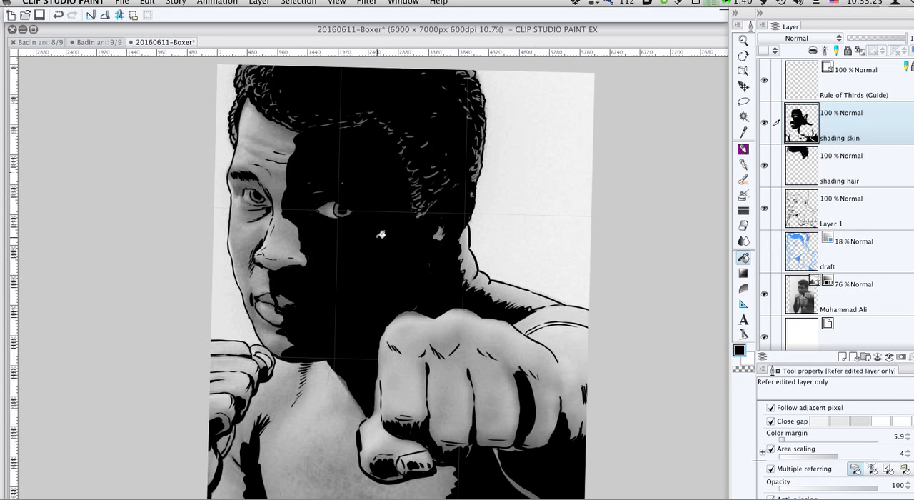
key("super+z")
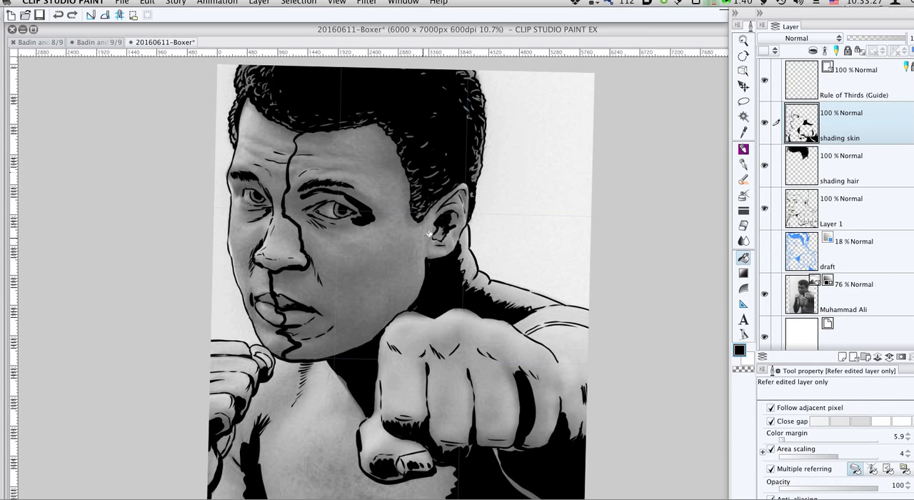
- Touch up the outline at the earlobe with the G-pen and fill the shadowed side of the face with black
key("p")
left_click_drag(425, 256, 432, 262)
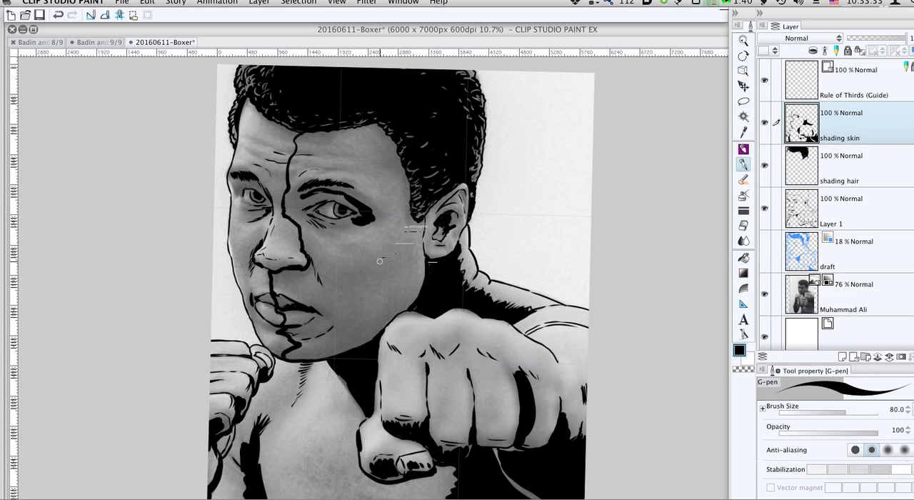
key("g")
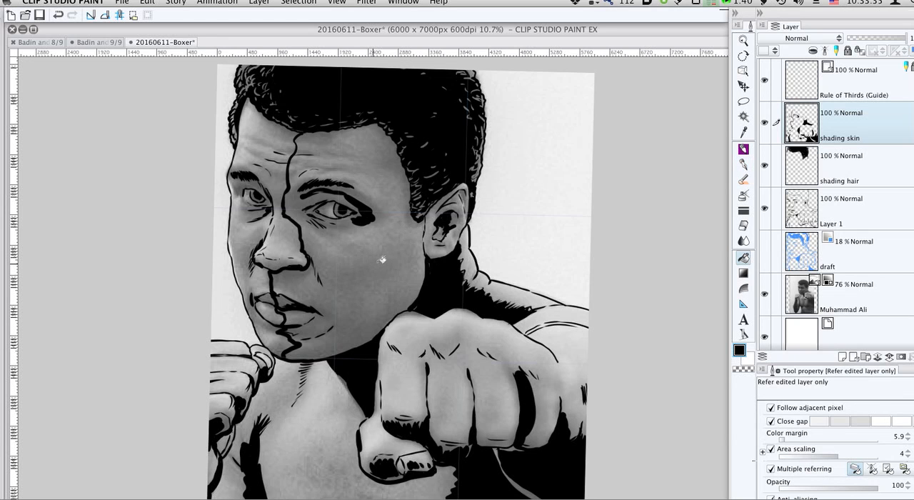
left_click(383, 262)
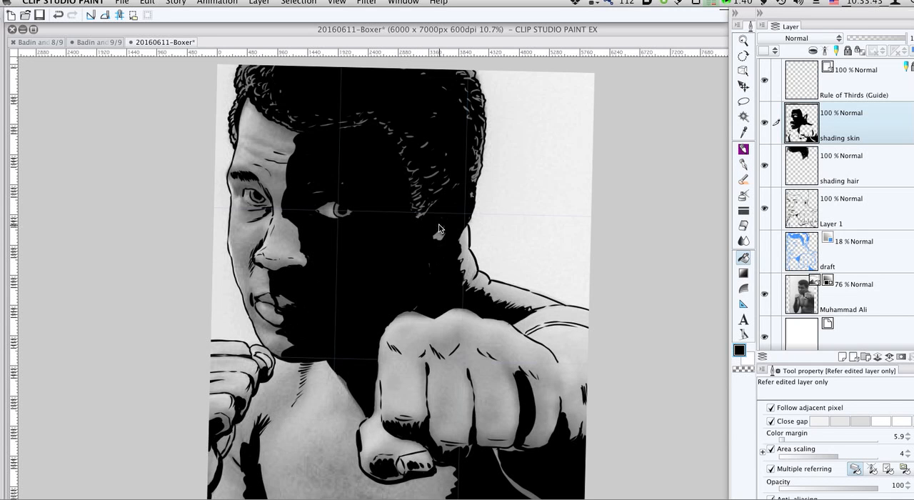
- Lower the shading skin layer's opacity to 68% and hide the Muhammad Ali photo layer
left_click(872, 35)
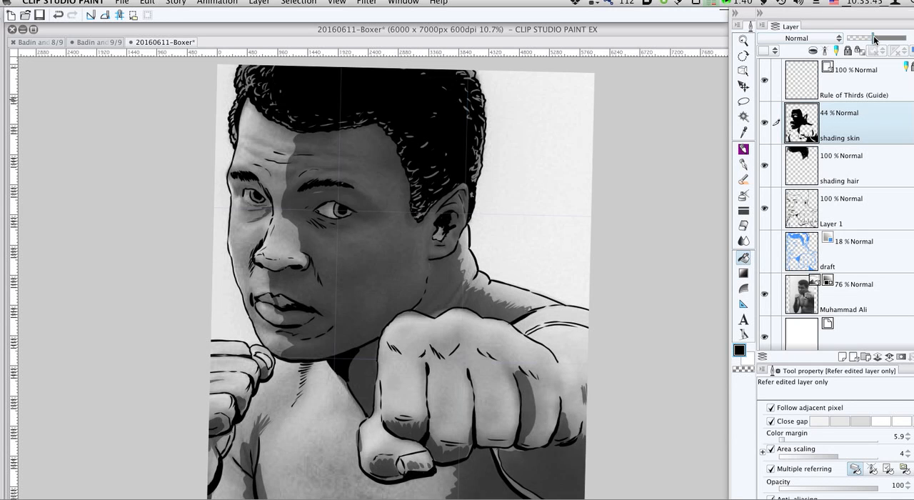
left_click(765, 293)
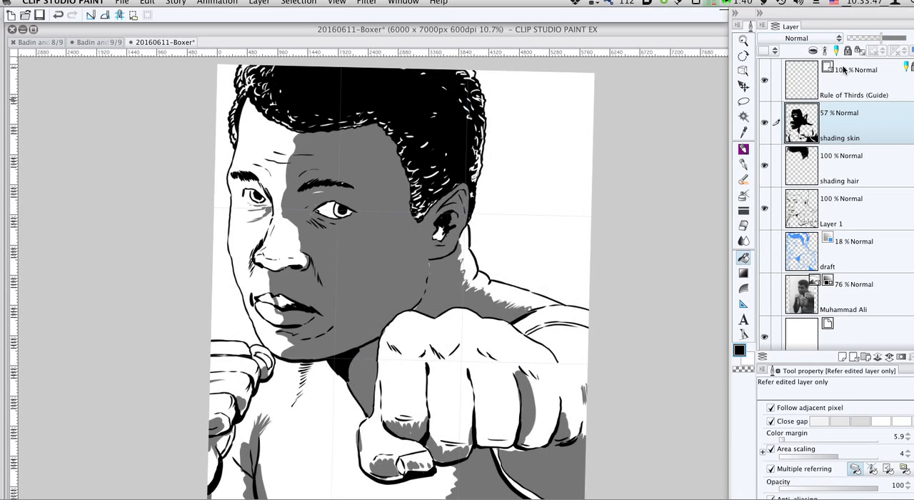
left_click_drag(880, 45, 888, 43)
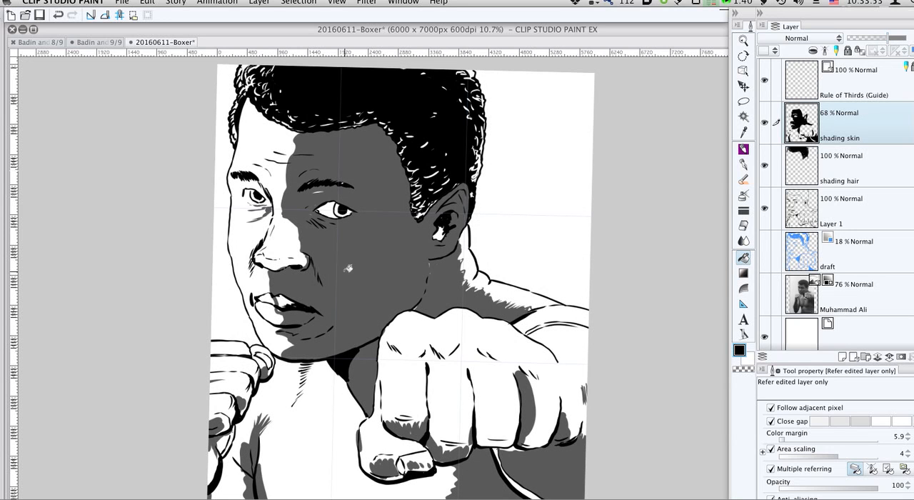
- Fill the remaining light spots in the ear with the G-pen at size 80 and raise the shading skin layer's opacity to 84%
key("p")
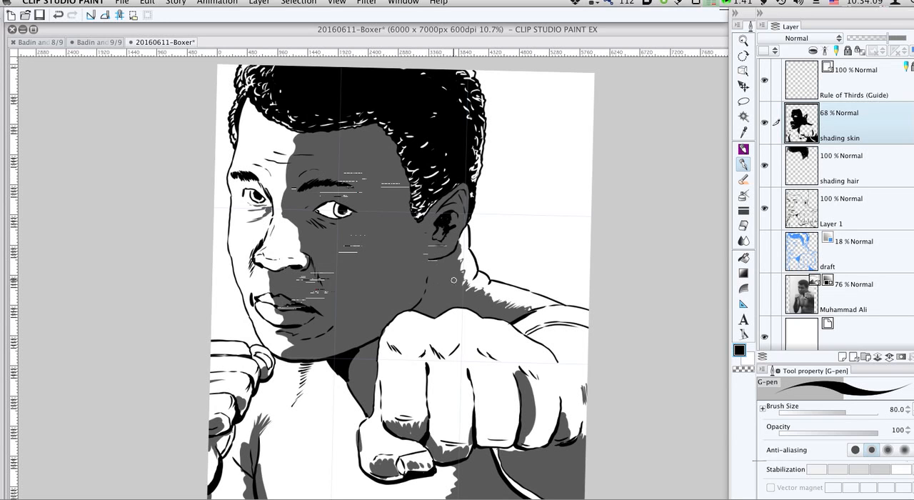
left_click_drag(442, 260, 444, 262)
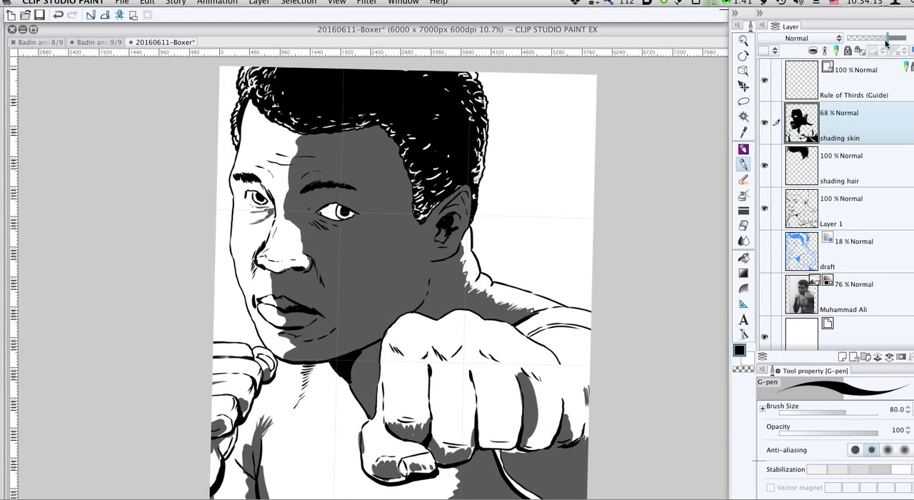
left_click_drag(886, 43, 897, 40)
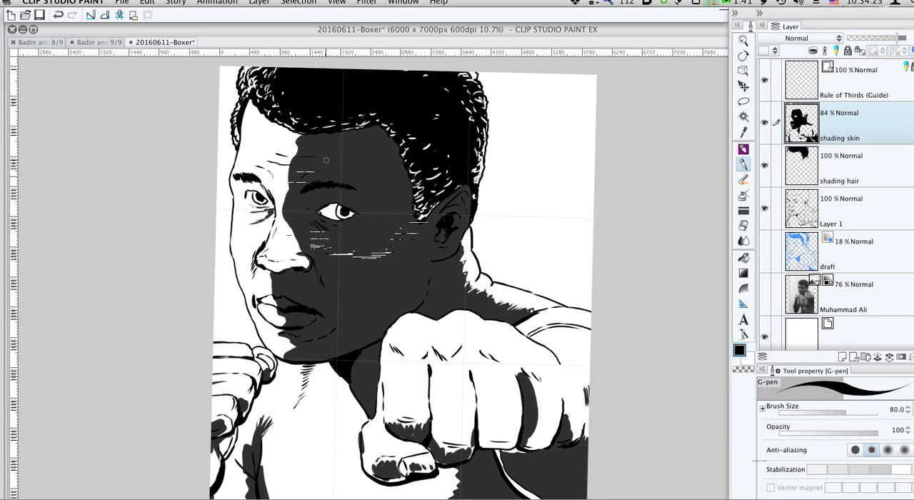
- Check against the photo layer, then paint shadows between the front fist's fingers and over the shoulder behind it with the G-pen at size 300
scroll(359, 272, "down", 2)
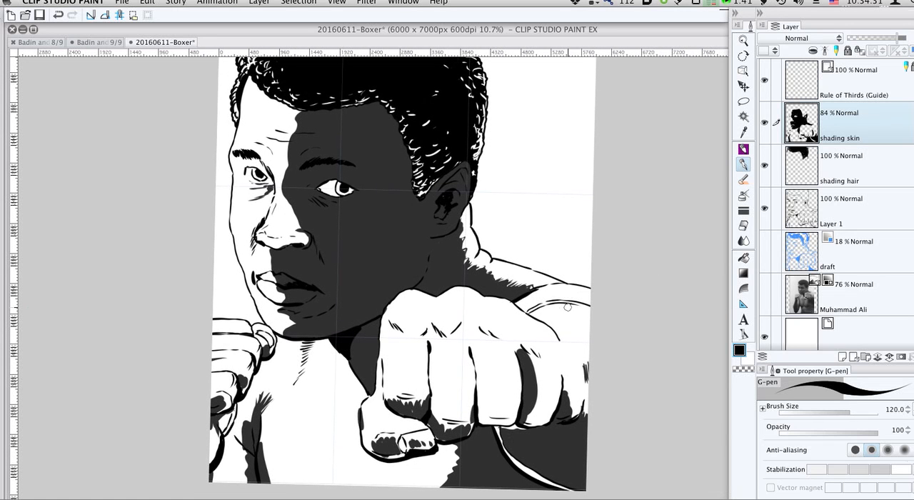
left_click(765, 294)
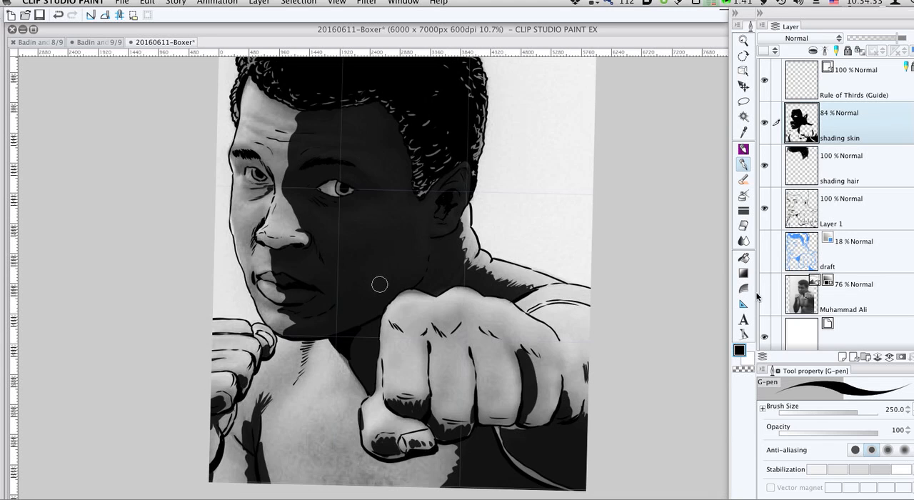
left_click(764, 294)
key("bracketright")
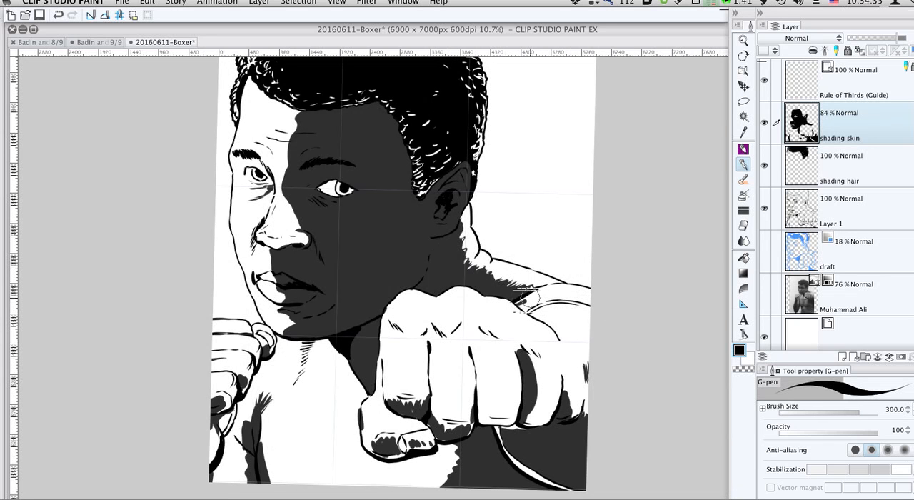
mouse_move(524, 300)
left_mouse_down()
mouse_move(560, 290)
mouse_move(524, 295)
mouse_move(561, 293)
mouse_move(529, 314)
mouse_move(555, 335)
mouse_move(528, 352)
mouse_move(528, 365)
mouse_move(530, 352)
mouse_move(472, 333)
mouse_move(476, 404)
left_mouse_up()
mouse_move(436, 339)
left_mouse_down()
mouse_move(428, 342)
mouse_move(431, 331)
mouse_move(424, 404)
left_mouse_up()
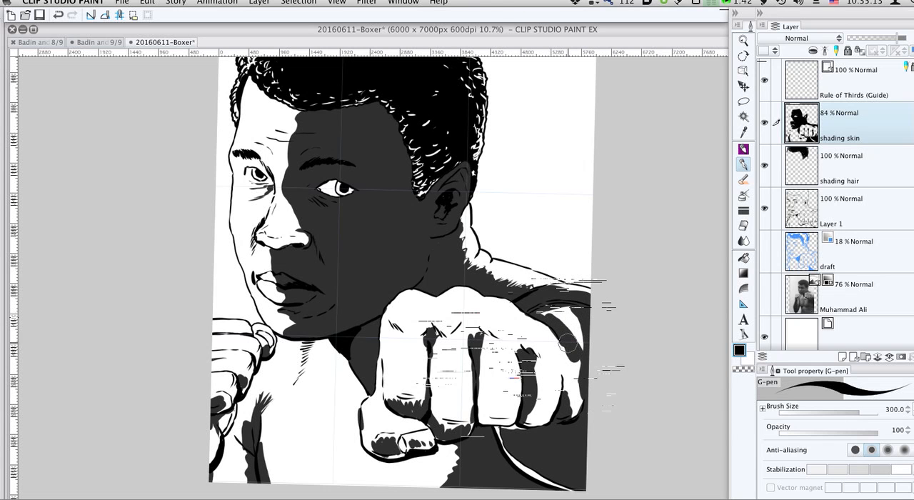
mouse_move(568, 343)
left_mouse_down()
mouse_move(583, 389)
mouse_move(569, 418)
mouse_move(580, 404)
left_mouse_up()
mouse_move(579, 342)
left_mouse_down()
mouse_move(557, 296)
mouse_move(550, 316)
mouse_move(540, 310)
mouse_move(580, 319)
mouse_move(574, 309)
mouse_move(607, 310)
left_mouse_up()
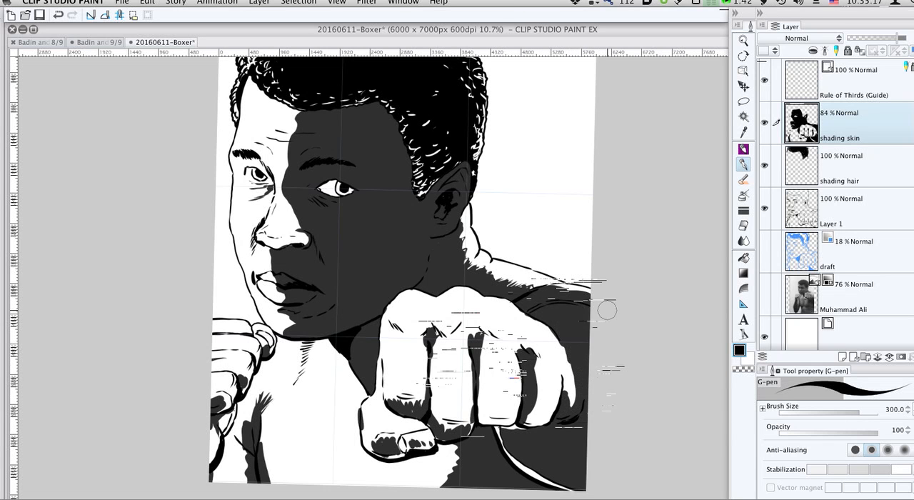
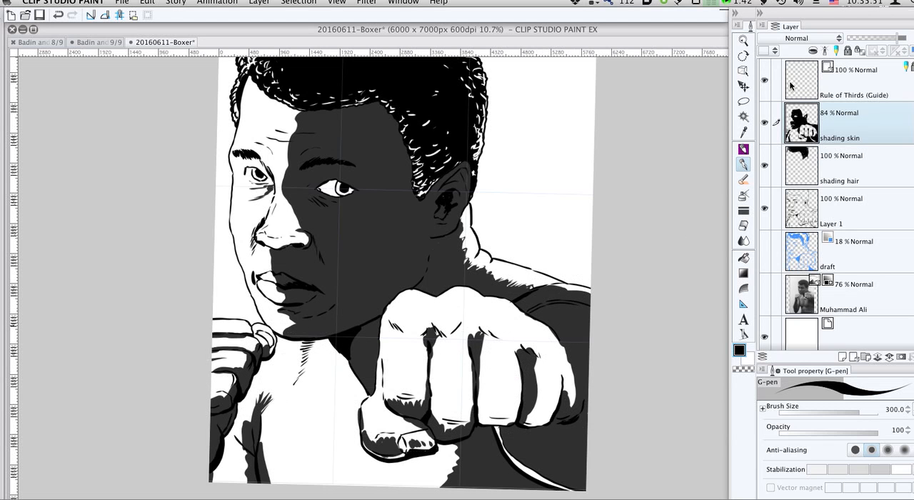
- Hide the Rule of Thirds guide layer and rotate the canvas back to upright
left_click(764, 82)
mouse_move(483, 222)
left_mouse_down()
mouse_move(465, 259)
mouse_move(477, 262)
mouse_move(493, 241)
left_mouse_up()
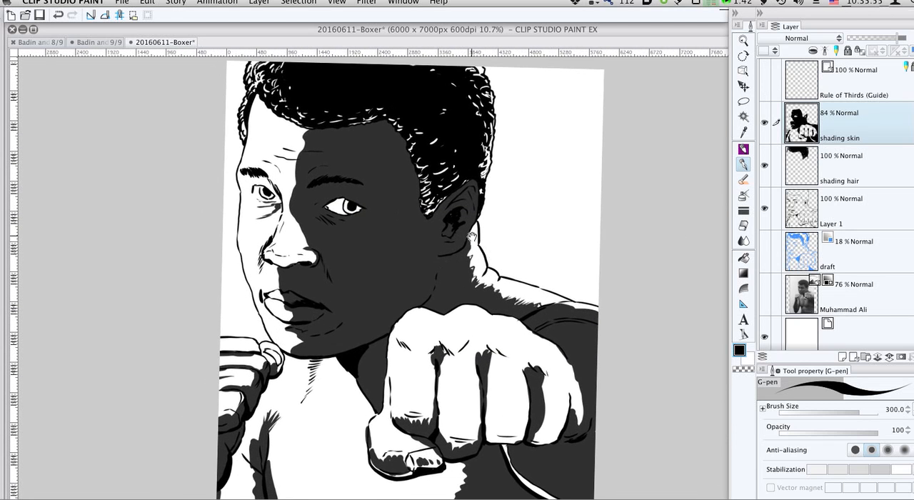
key("r")
mouse_move(509, 172)
left_mouse_down()
mouse_move(501, 162)
mouse_move(507, 169)
left_mouse_up()
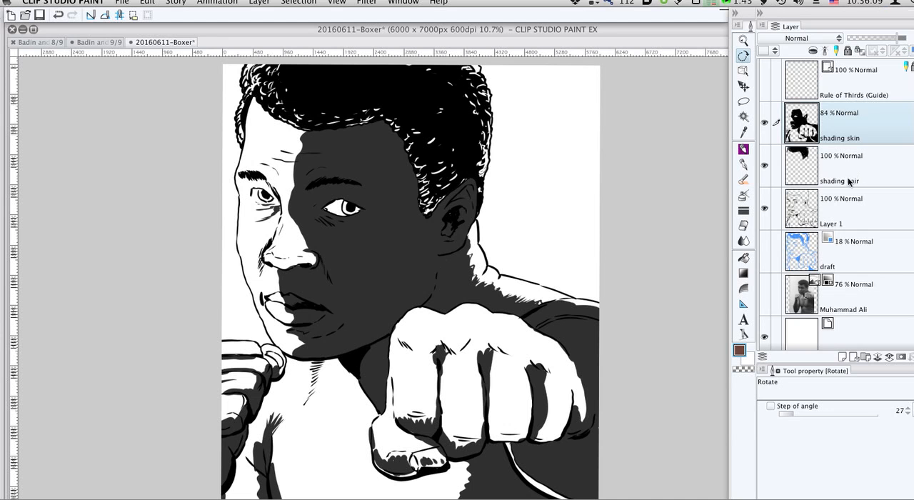
- Create a raster layer named "color" directly above the draft layer
left_click(848, 244)
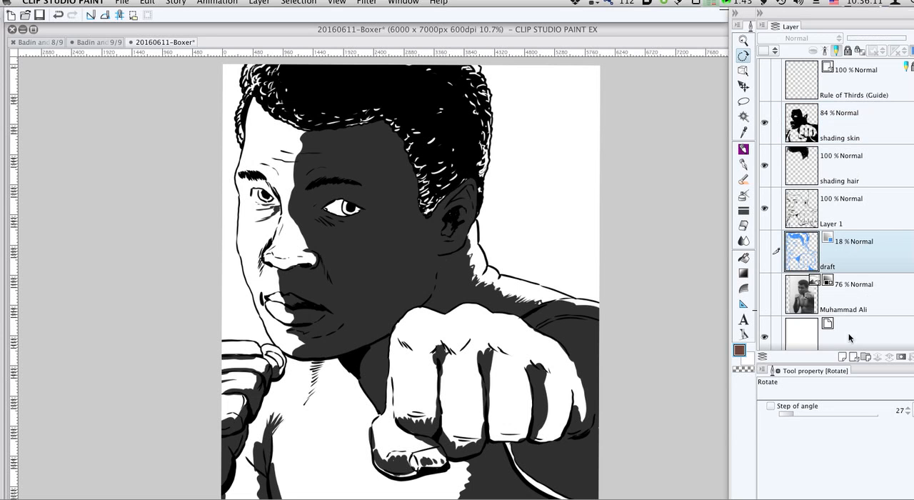
left_click(840, 345)
type("color")
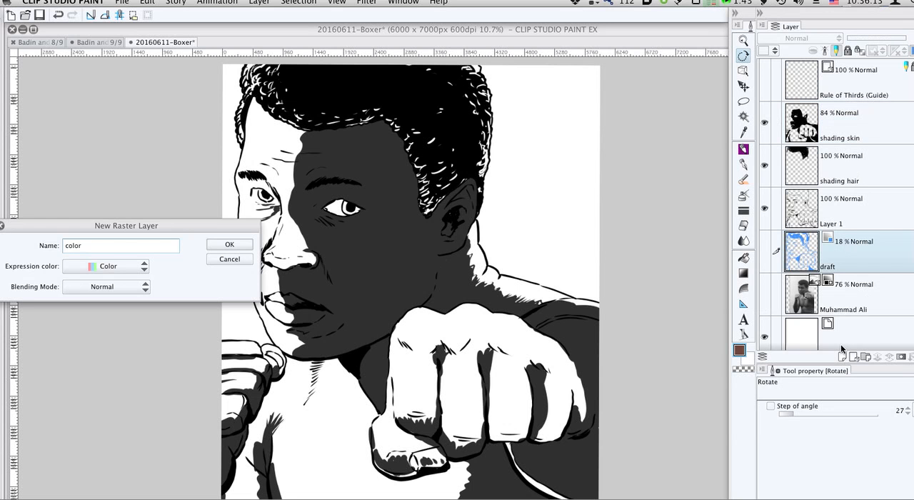
key("Return")
- Make Layer 1 the reference layer and set the Fill tool's multiple referring to use the reference layer
key("g")
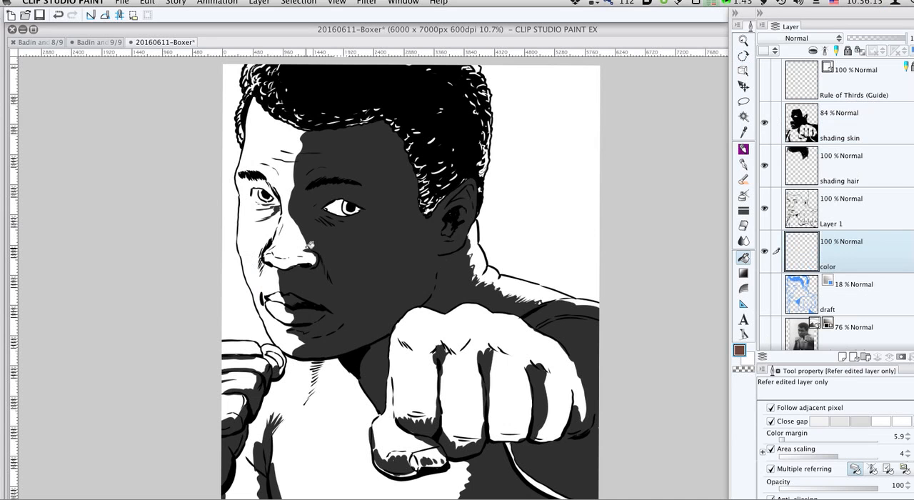
left_click(800, 209)
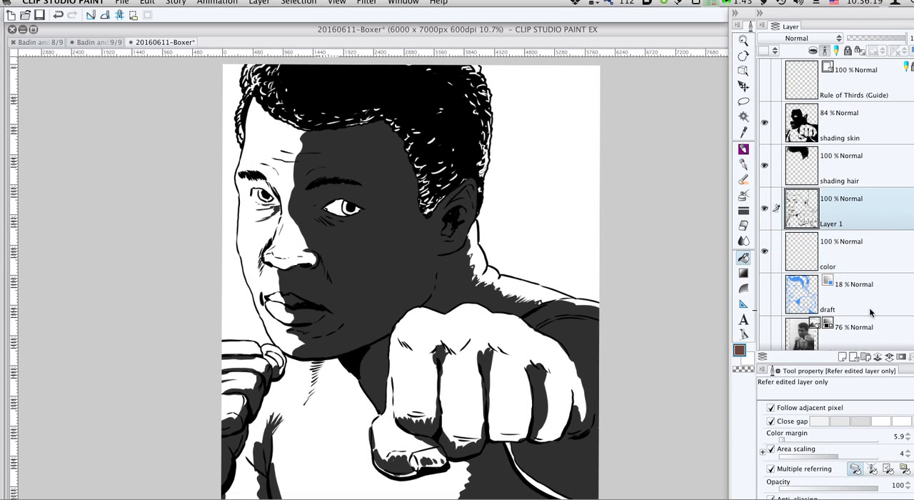
left_click(872, 469)
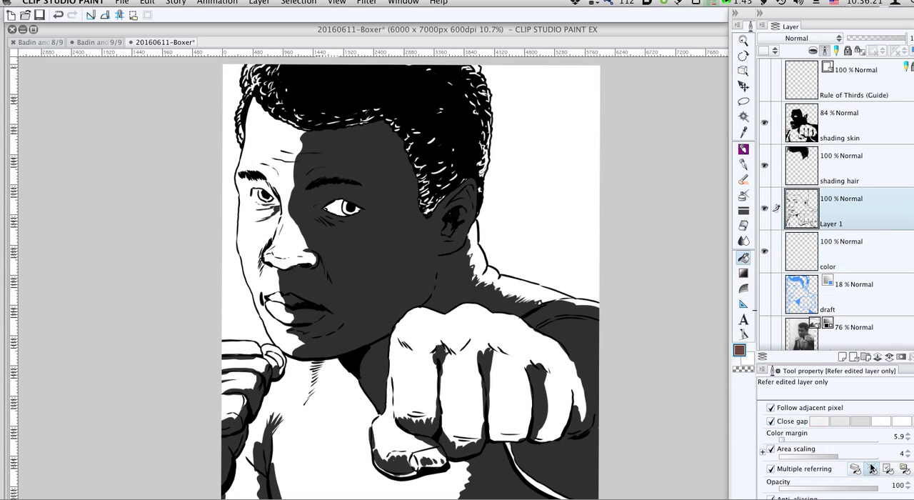
left_click(279, 273)
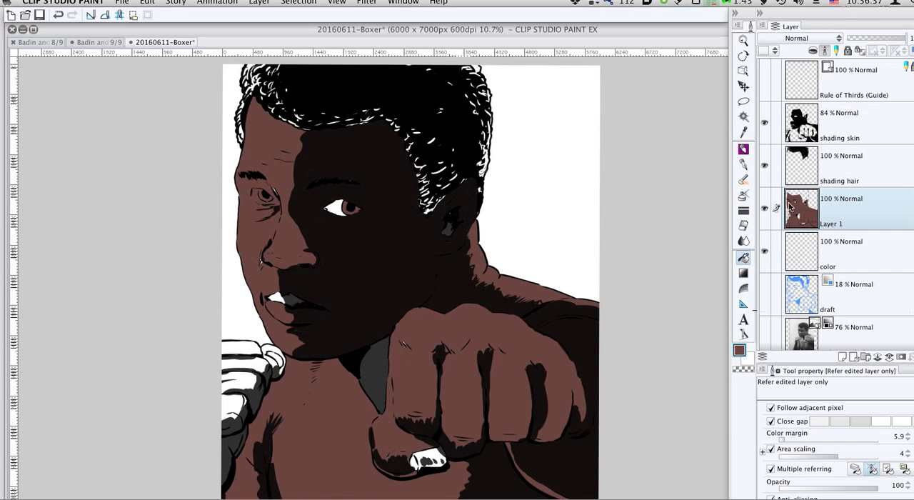
key("super+z")
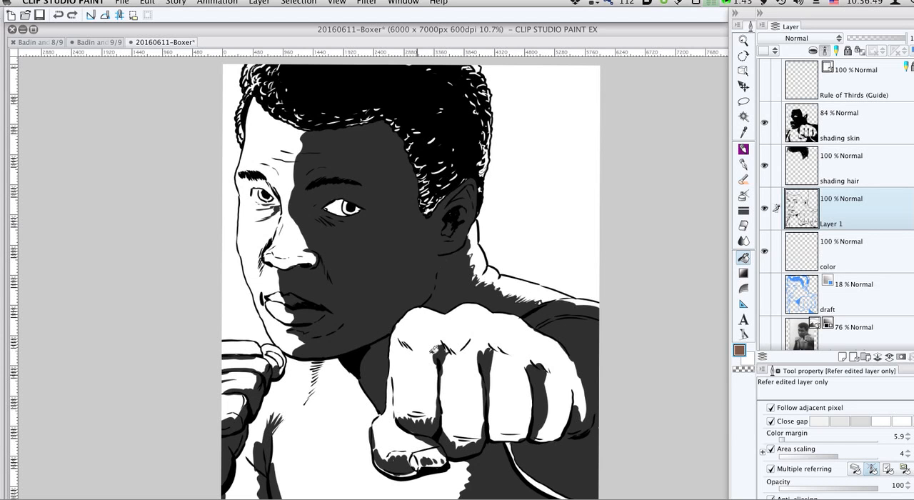
left_click(438, 350)
key("super+z")
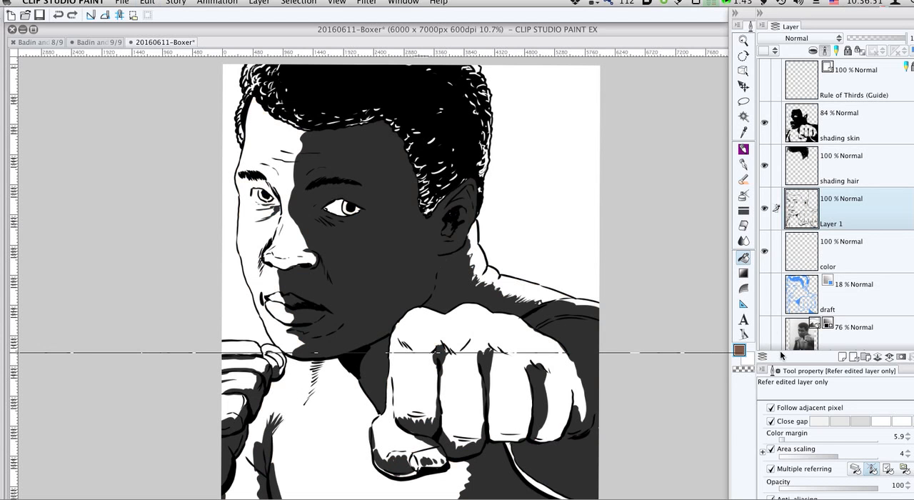
- Turn off Close gap for the Fill tool and try filling the boxer's skin with brown on Layer 1
left_click(770, 421)
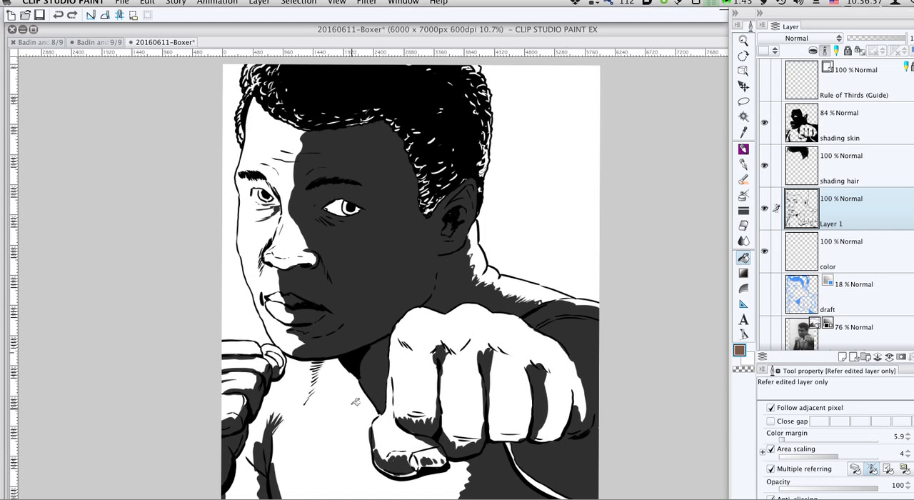
left_click(355, 402)
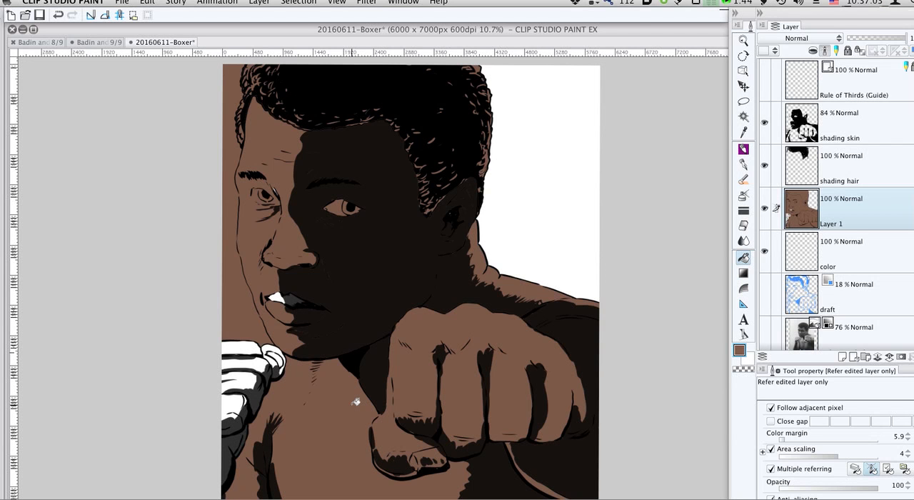
- Select the brown background area in front of the face with Auto select, delete its fill and clear the selection
key("w")
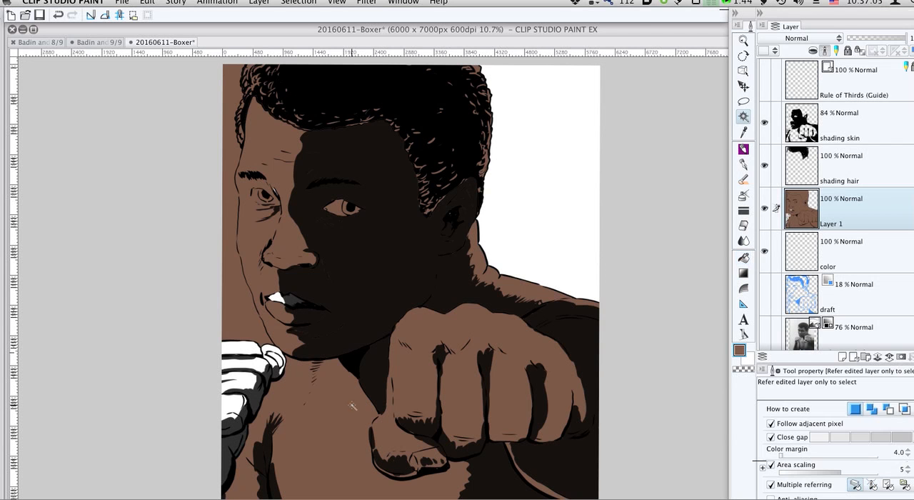
left_click(241, 322)
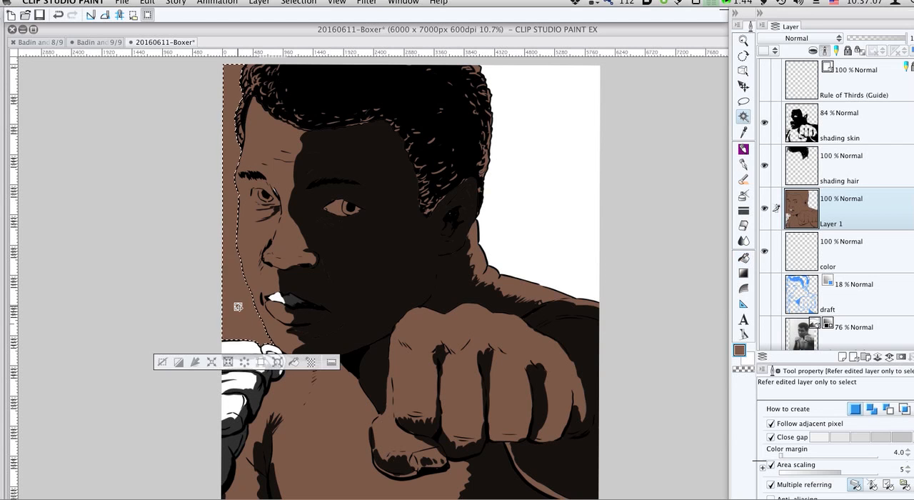
key("Delete")
key("super+d")
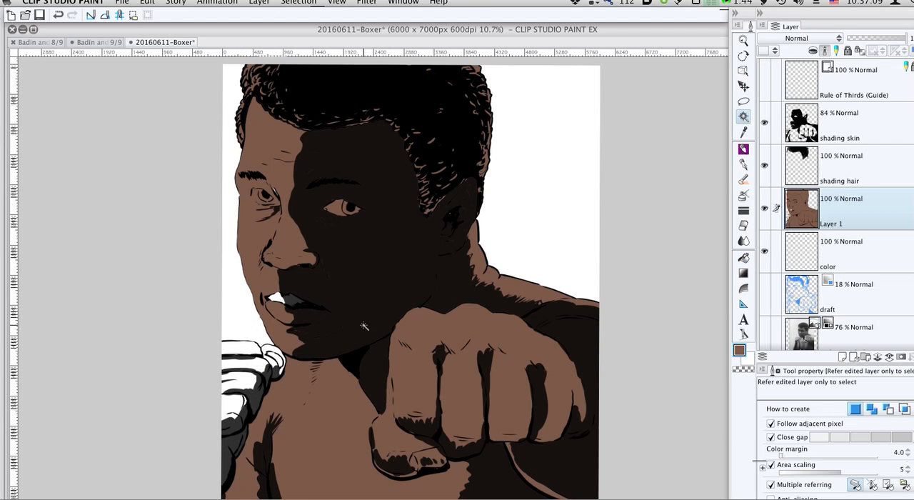
- Fill the raised rear fist, its thumb and the open part of the lips with brown on Layer 1
key("g")
left_click(238, 350)
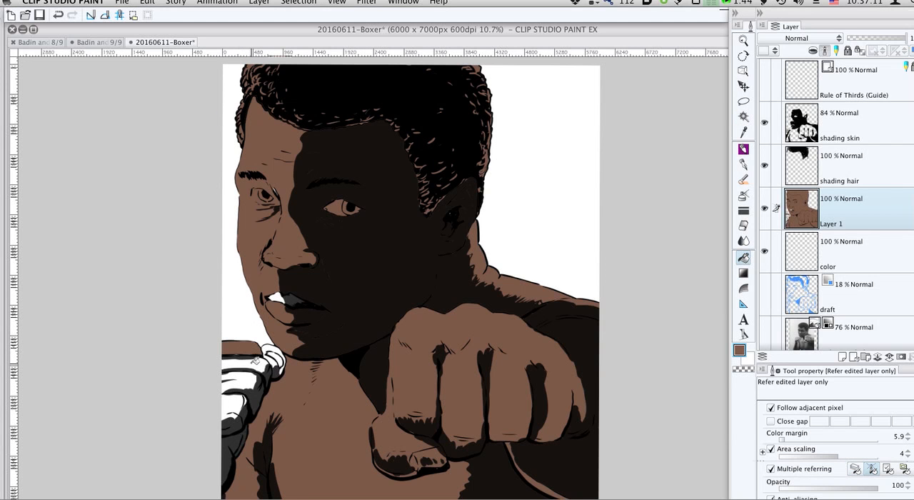
left_click(251, 360)
left_click(236, 401)
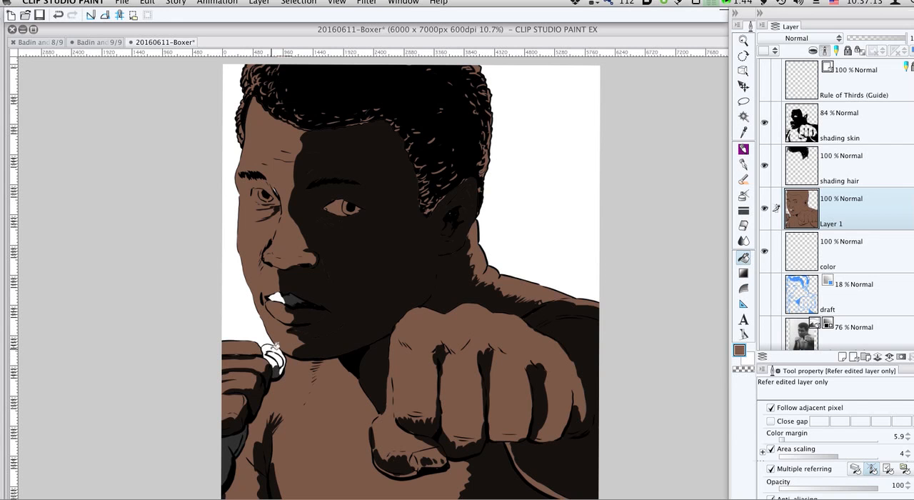
left_click(278, 353)
left_click(280, 296)
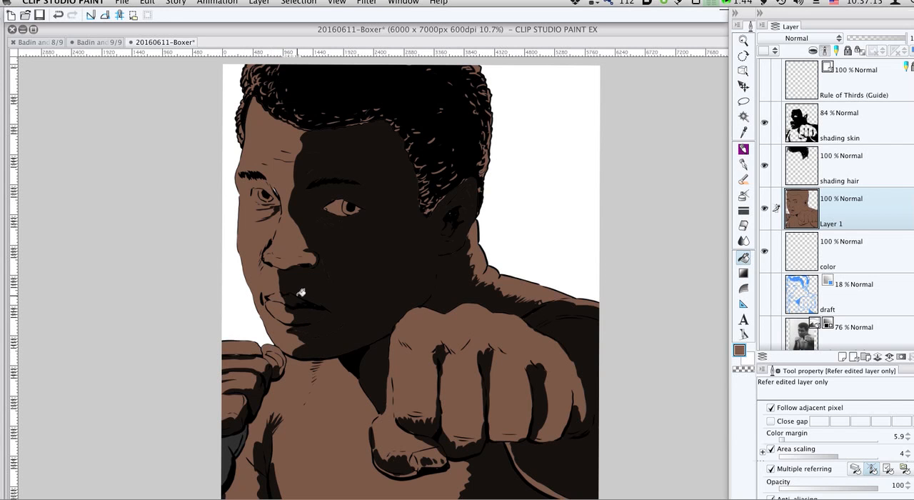
- Undo all the brown fills made on Layer 1
key("p")
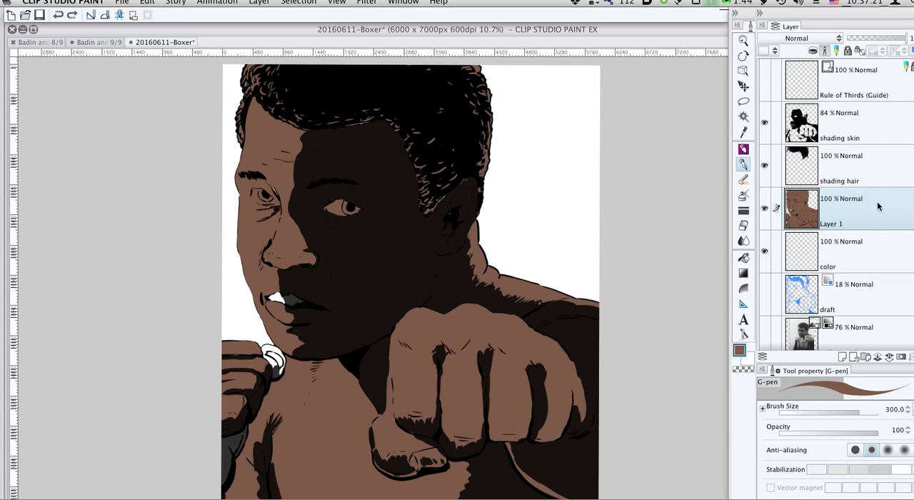
key("super+z")
key("super+z")
key("super+z")
key("super+z")
key("super+z")
key("super+z")
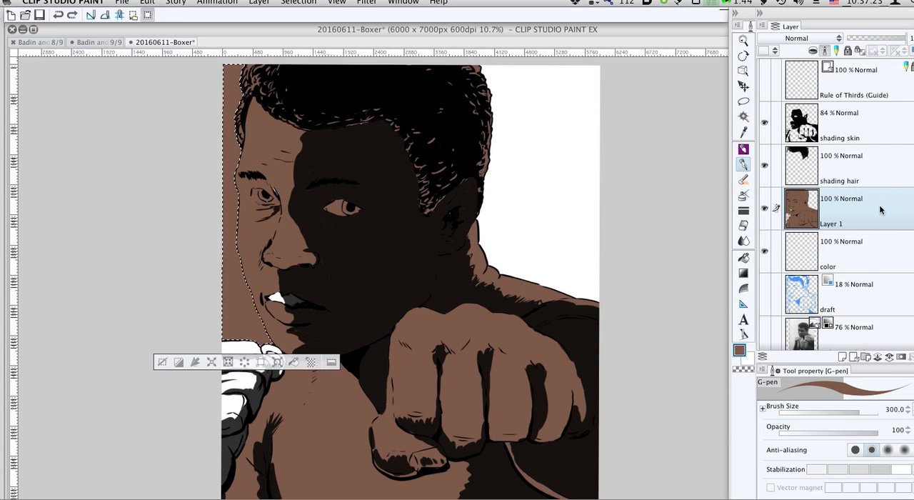
- Fill the face, torso, both fists and the rear forearm with brown on the color layer
left_click(867, 259)
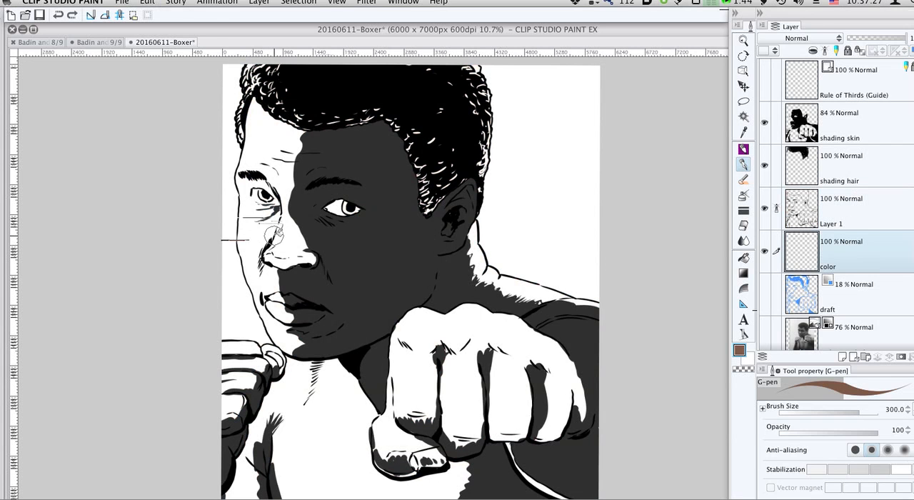
key("g")
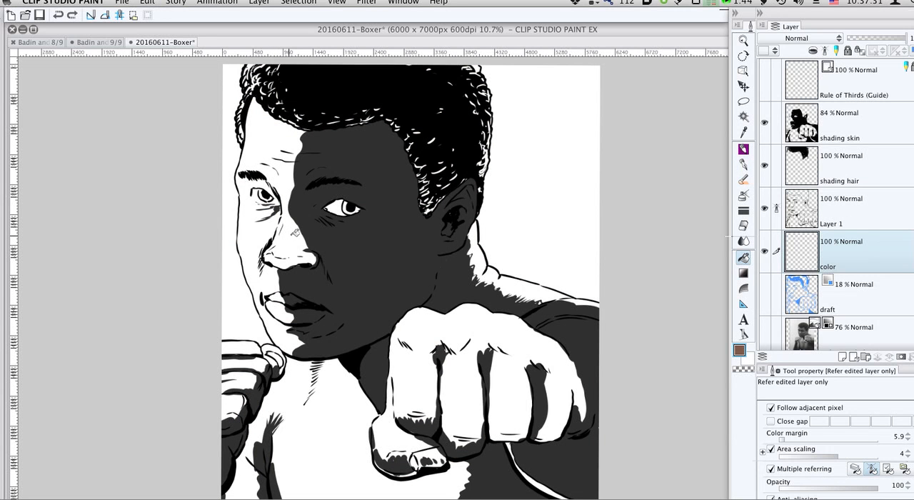
left_click(296, 231)
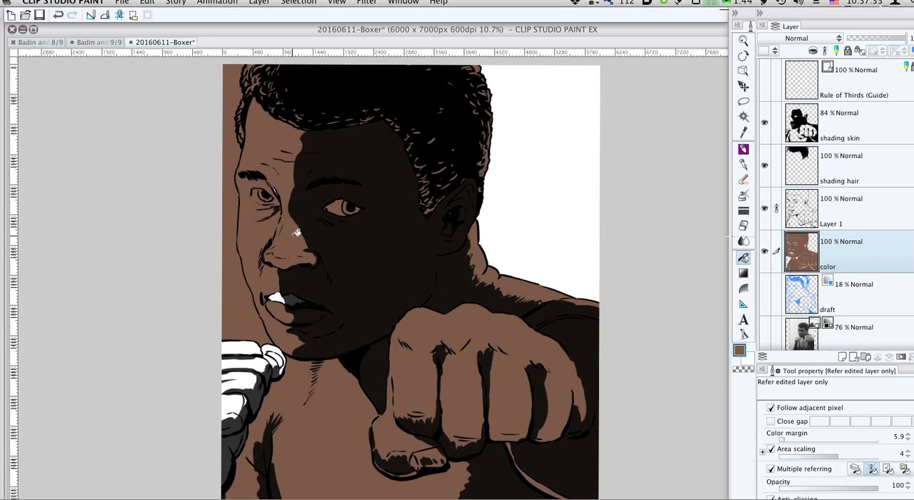
left_click(252, 348)
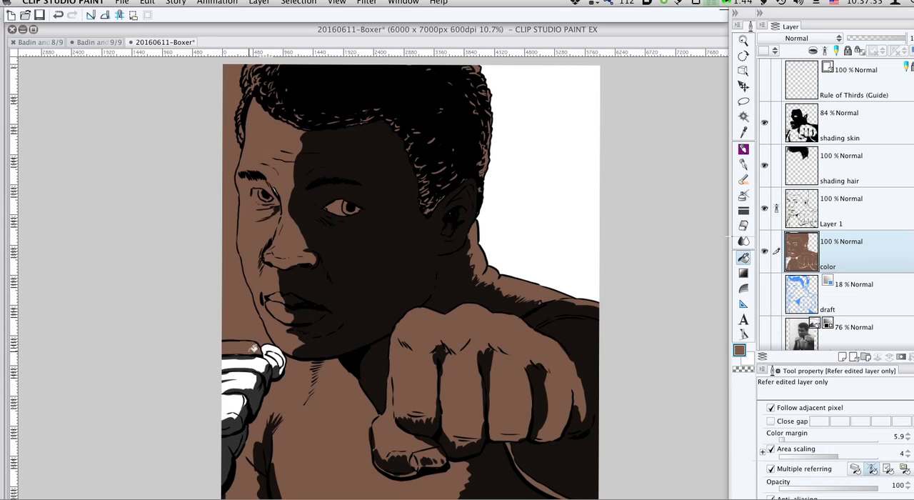
left_click(279, 349)
left_click(250, 364)
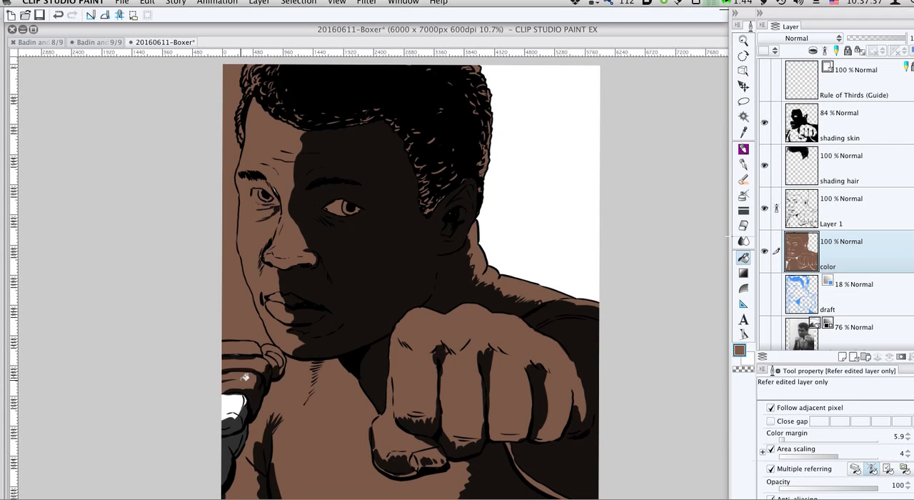
left_click(236, 398)
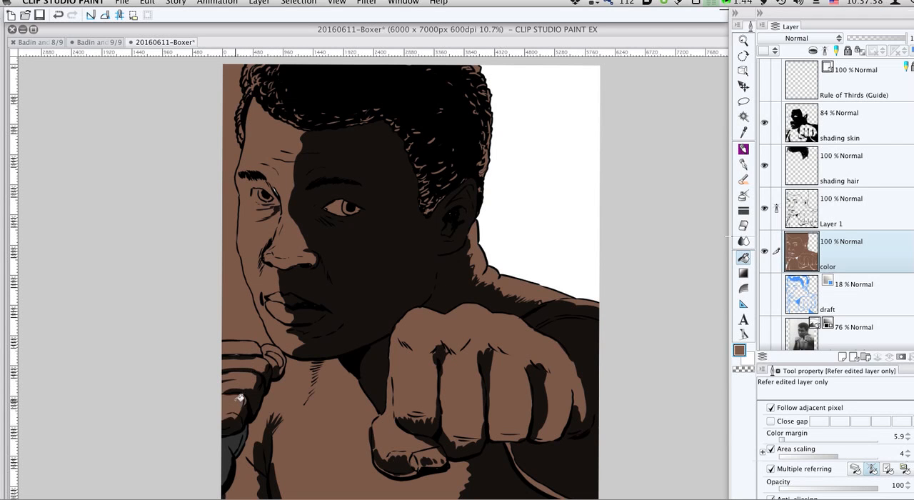
left_click(241, 438)
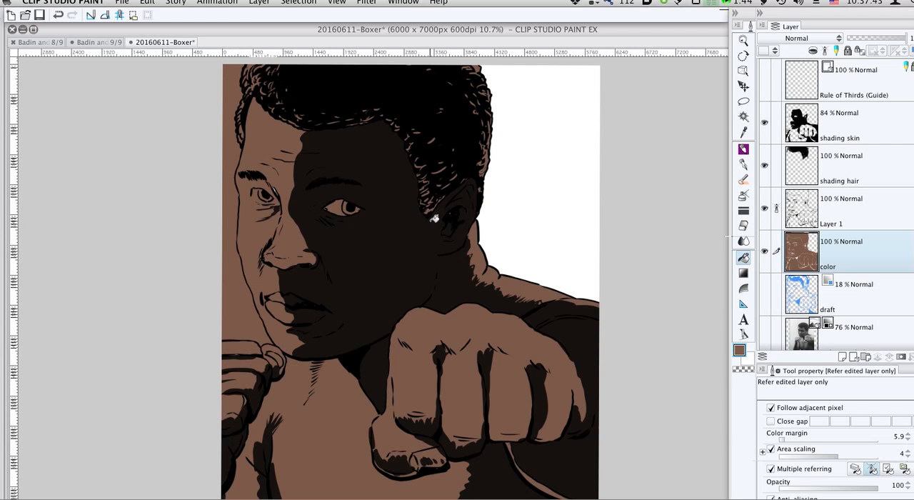
- Create a raster layer named "color eyes" directly above the color layer
key("p")
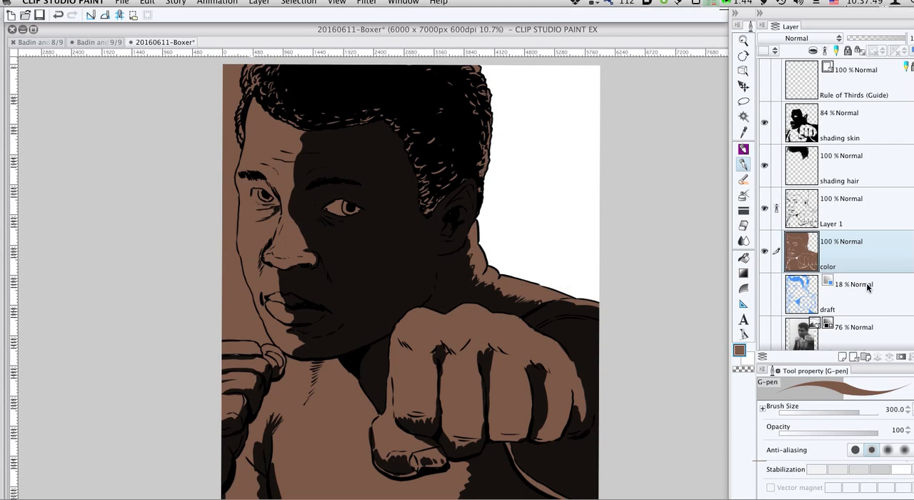
left_click(848, 356)
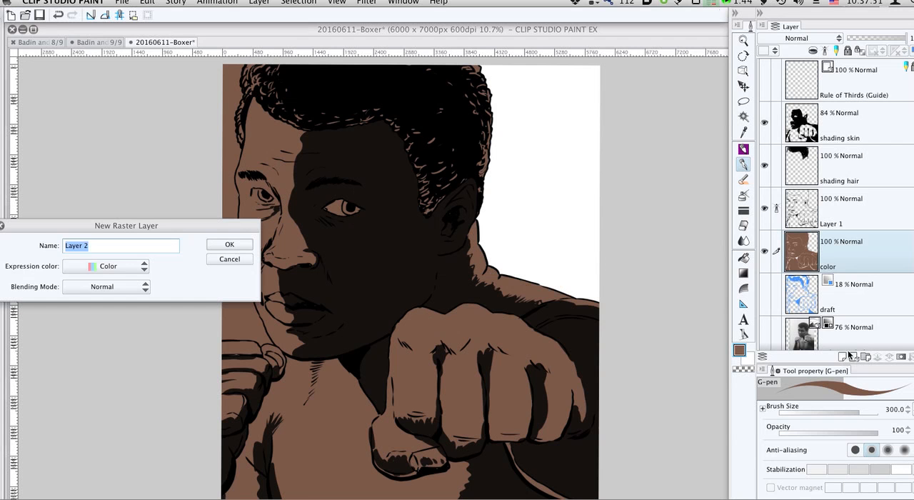
type("color eyes")
key("Return")
- Paint white in the inner corner of the shadowed eye with the G-pen at size 60 on the color eyes layer
scroll(347, 207, "up", 3)
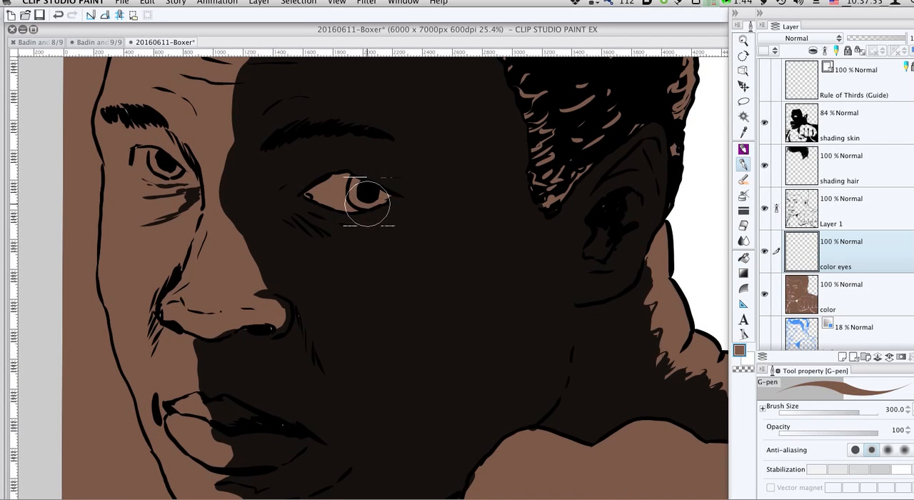
key("bracketleft")
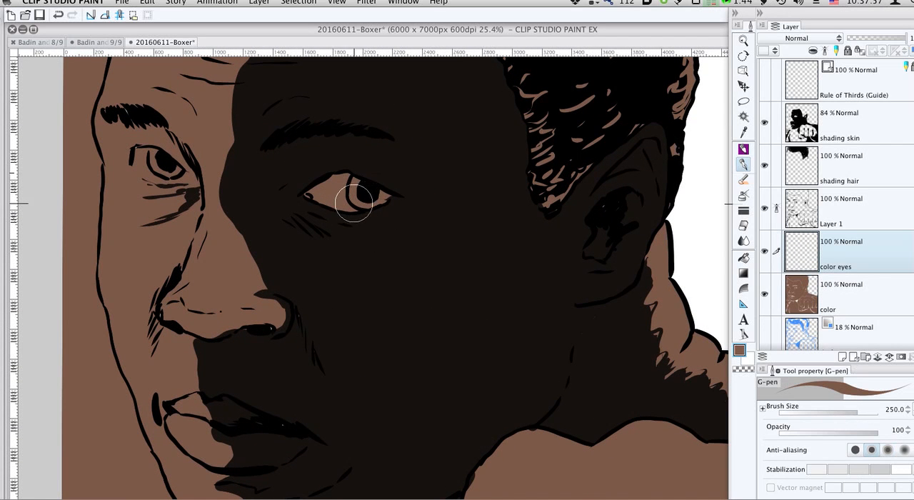
key("bracketleft")
key("bracketleft")
key("bracketleft")
key("bracketleft")
key("bracketleft")
key("bracketleft")
key("bracketleft")
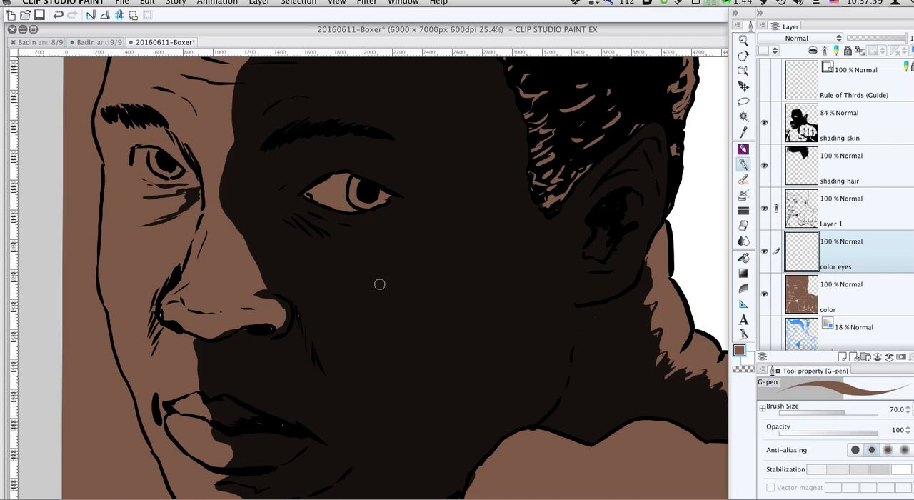
key("x")
key("bracketleft")
left_click_drag(310, 192, 323, 186)
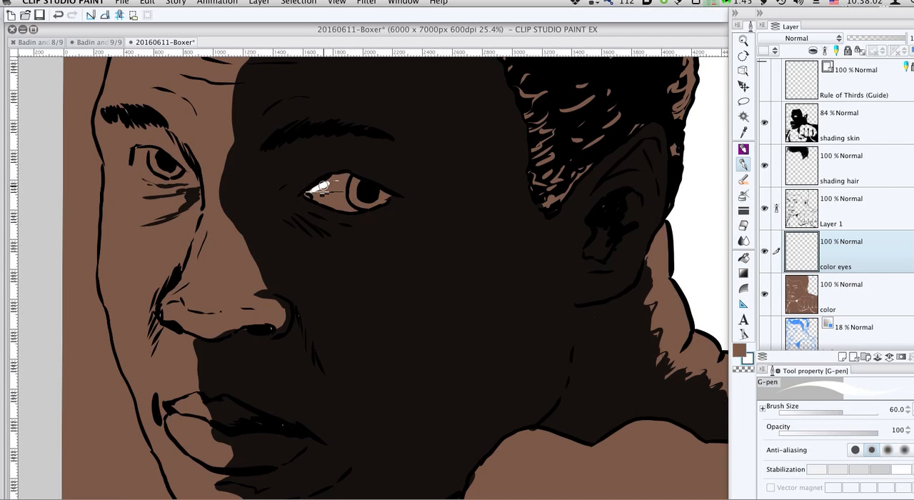
- Sample the brown skin colour from the color layer and make the color eyes layer active again
left_click(362, 300, "alt")
left_click(845, 293)
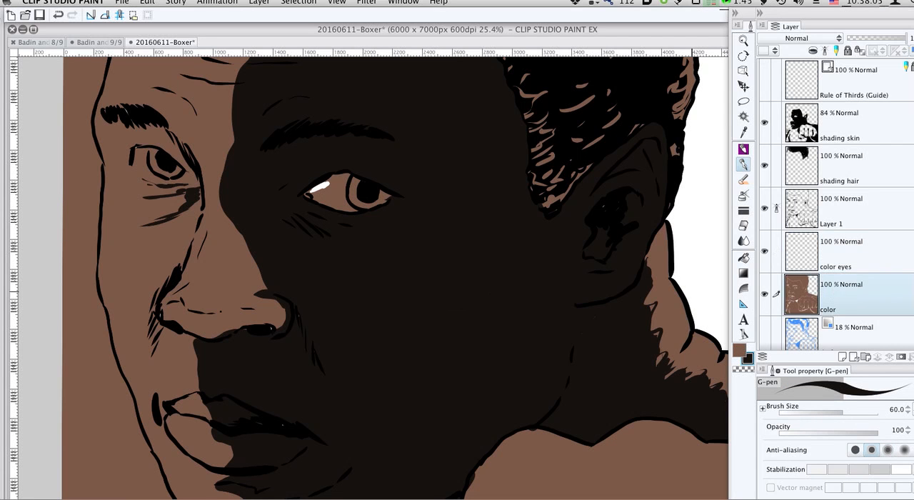
left_click(268, 290, "alt")
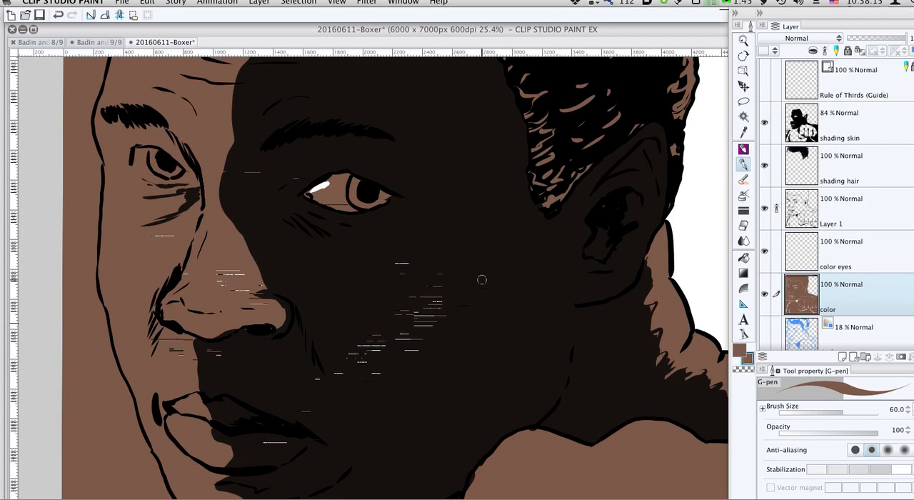
left_click(805, 261)
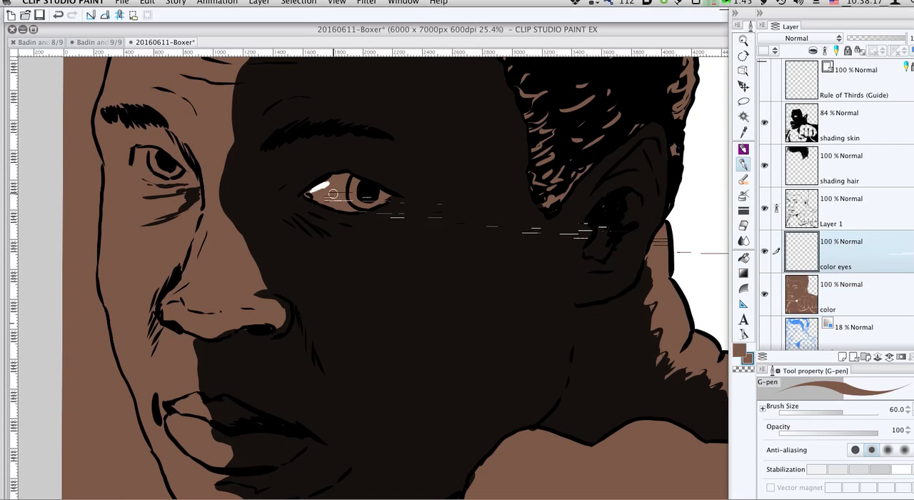
- Fill the shadowed eye's sclera with white on the color eyes layer and paint the lit eye's sclera white with the size 60 G-pen
key("x")
key("g")
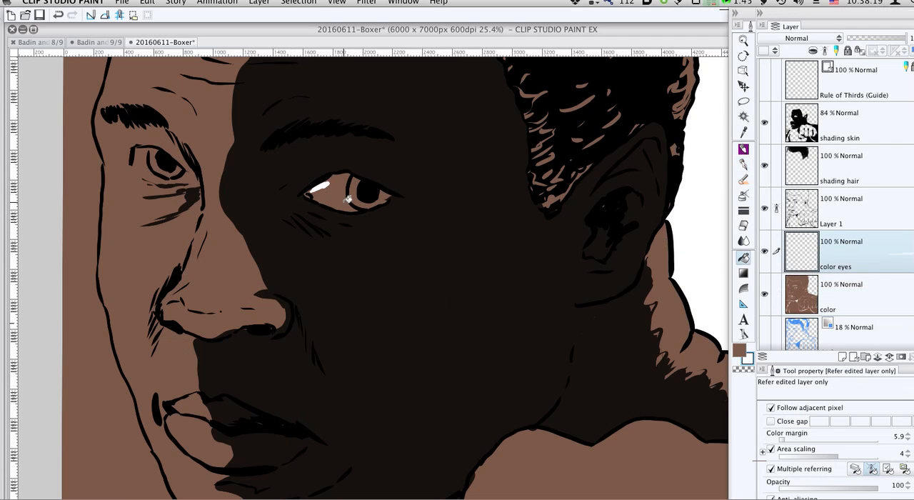
left_click(855, 470)
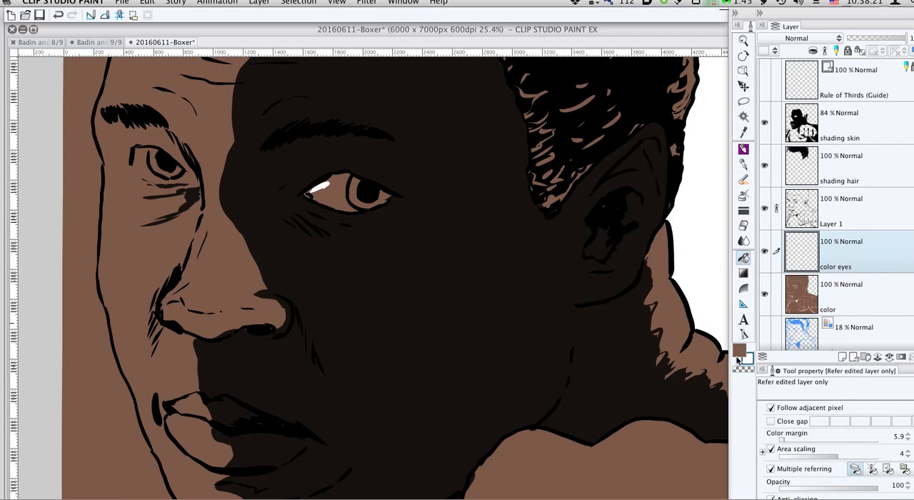
left_click(348, 191)
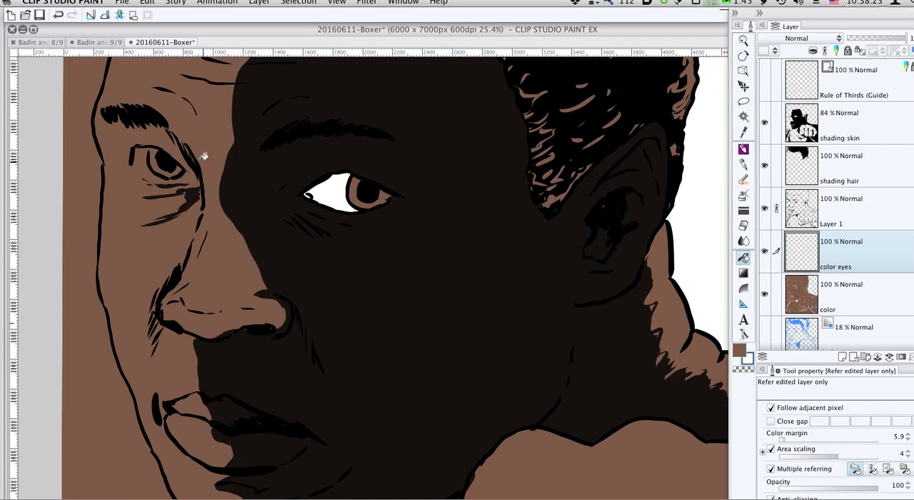
key("p")
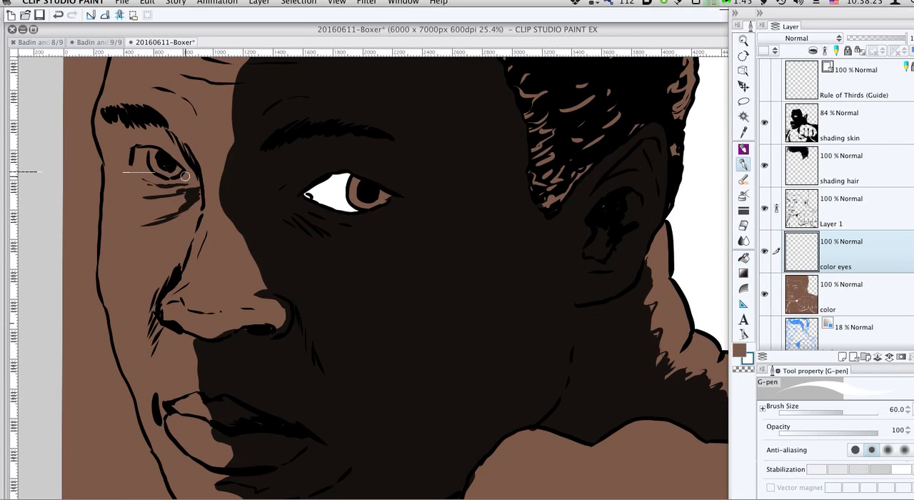
mouse_move(183, 176)
left_mouse_down()
mouse_move(148, 179)
mouse_move(135, 152)
mouse_move(144, 150)
mouse_move(163, 179)
mouse_move(148, 174)
mouse_move(141, 152)
mouse_move(144, 171)
mouse_move(190, 173)
left_mouse_up()
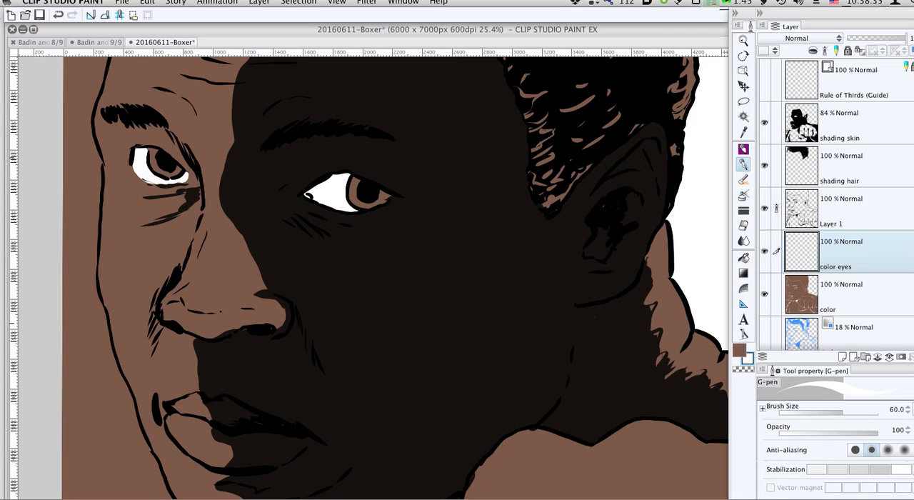
- Fill the irises of both eyes with dark brown on the color eyes layer
key("x")
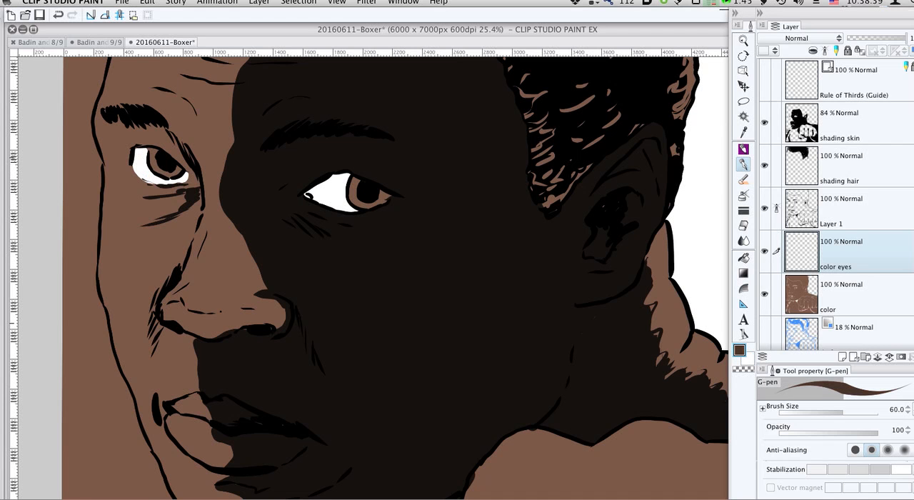
key("g")
left_click(161, 151)
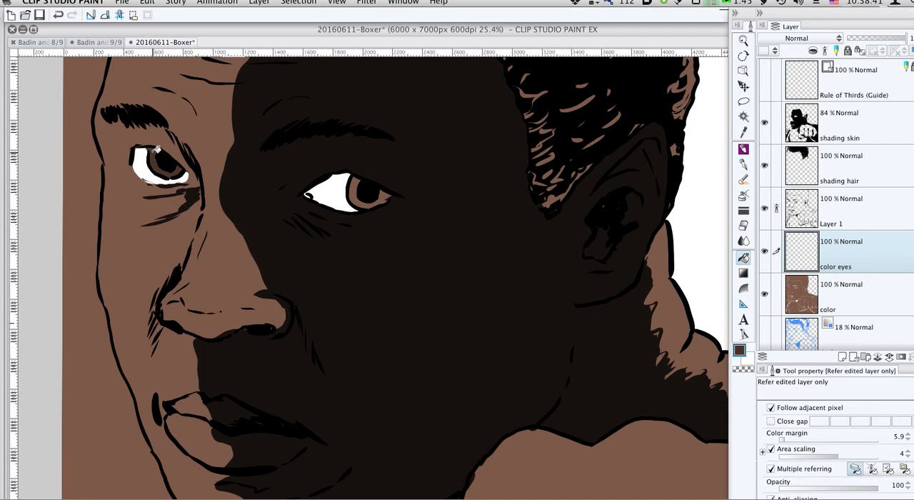
left_click(358, 184)
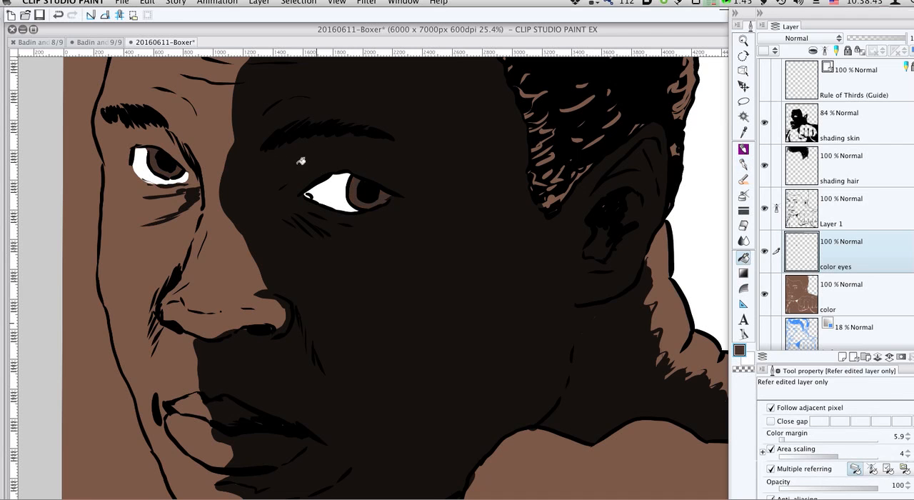
- Touch up the white of the lit eye with the G-pen at size 60 on the color eyes layer
key("p")
key("x")
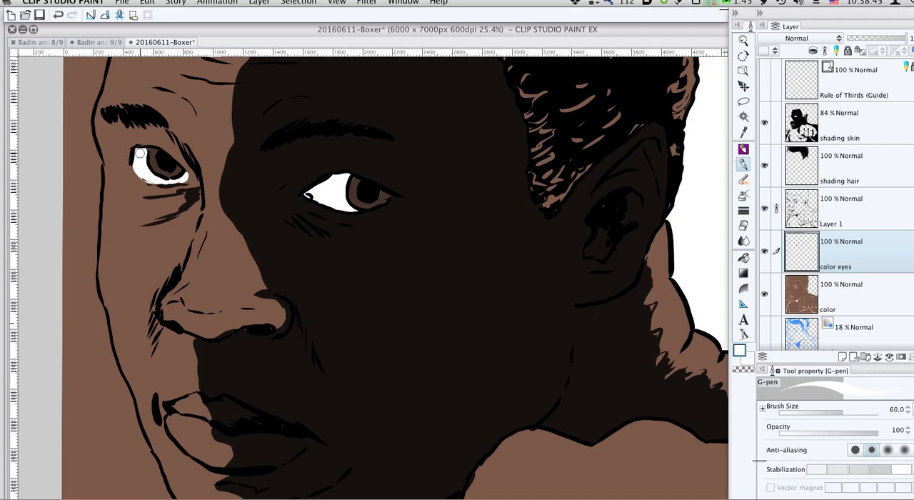
left_click_drag(147, 149, 134, 153)
key("e")
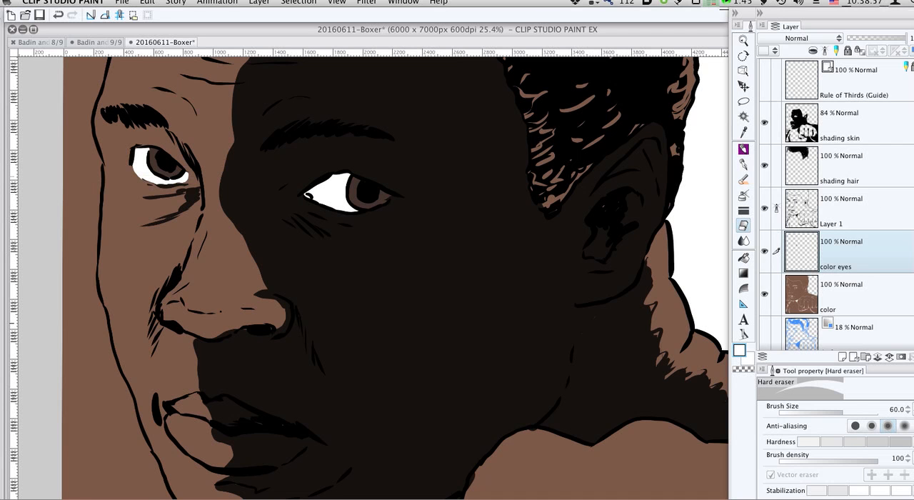
- Create a raster layer named "hi" directly above the shading skin layer
left_click(875, 137)
left_click(843, 356)
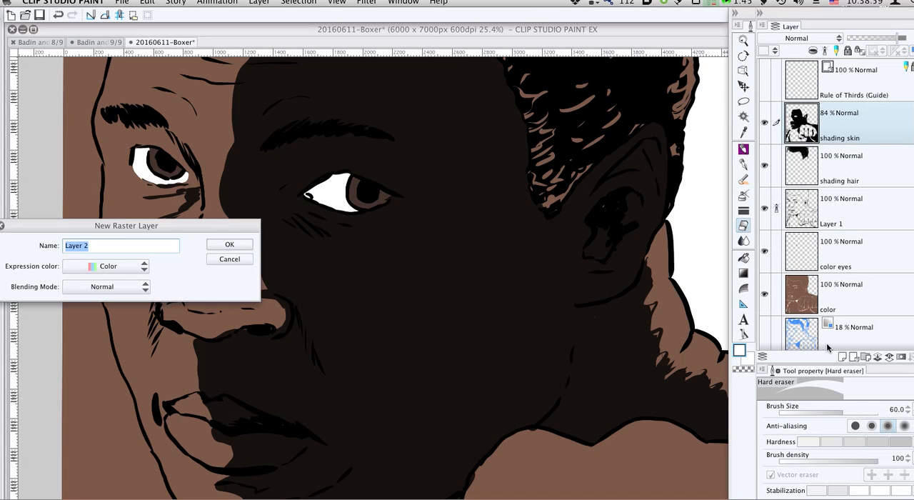
type("hi")
key("Return")
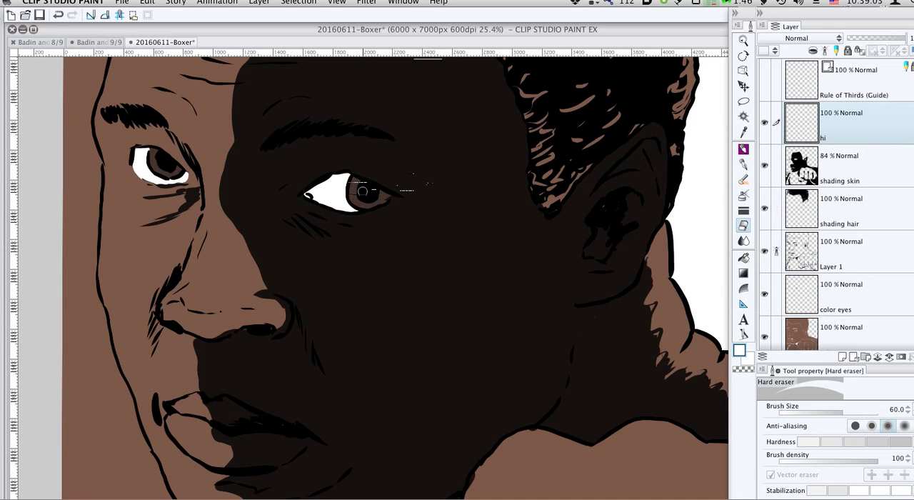
- Paint round white highlights on the inner edge of both irises with the G-pen at size 60 on the hi layer
left_click_drag(349, 184, 379, 185)
key("super+z")
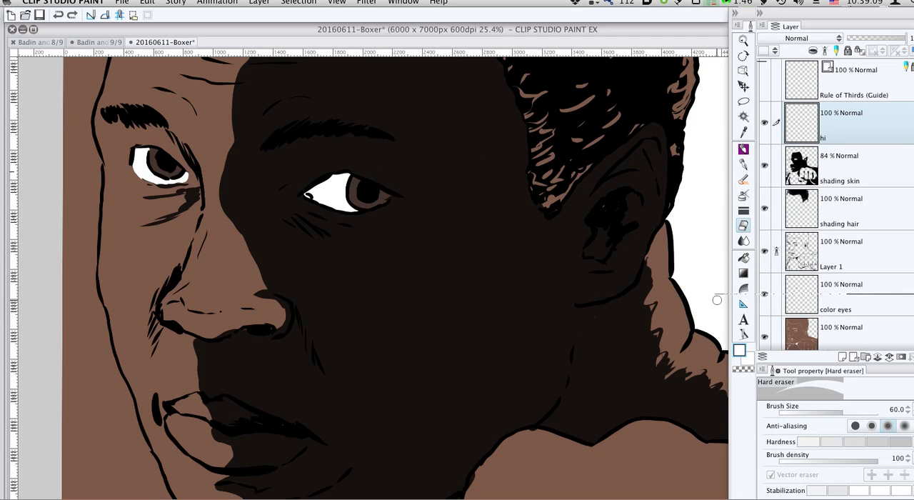
key("p")
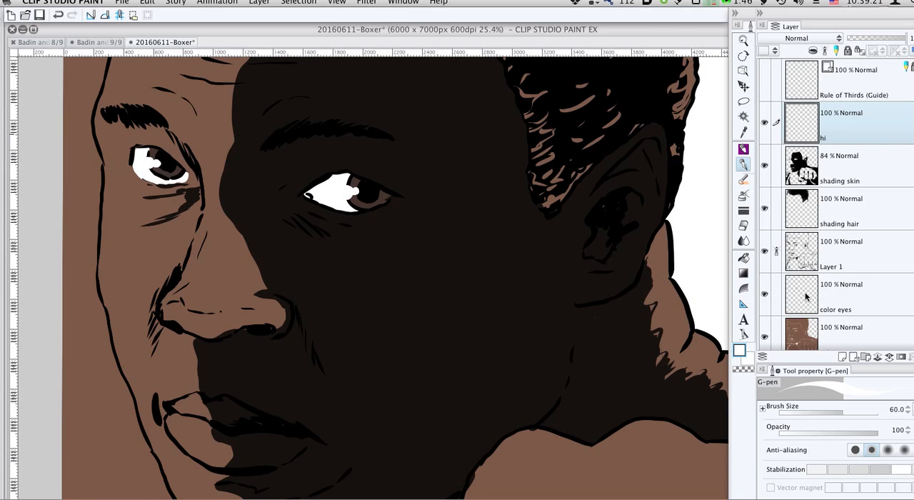
- Select the painted eye highlights on the hi layer and clear their white paint, keeping the selection
left_click(820, 134, "super")
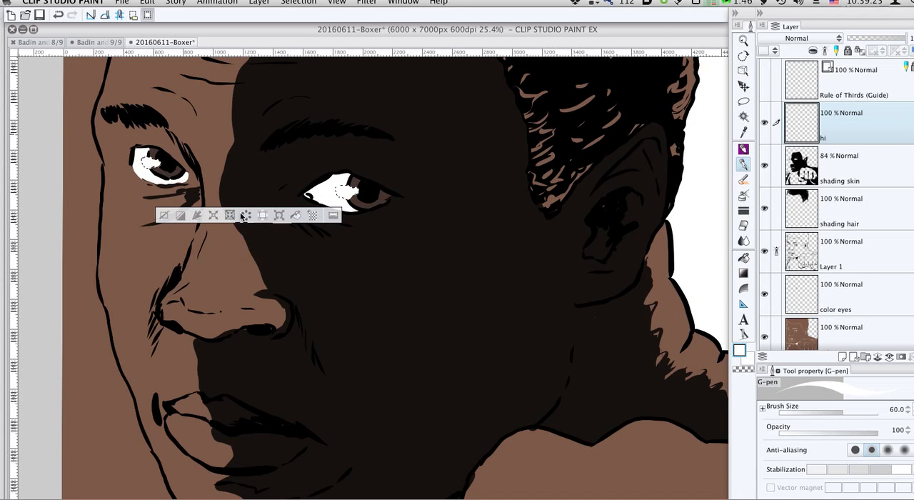
left_click(333, 216)
left_click(147, 2)
left_click(166, 83)
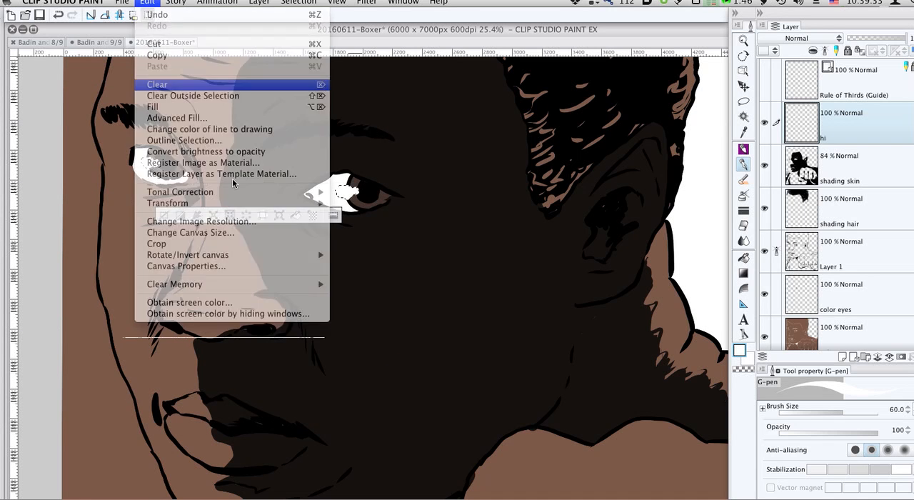
- Try outlining the highlight selections in white with a 10 px line drawn outside, and undo the outline
left_click(144, 3)
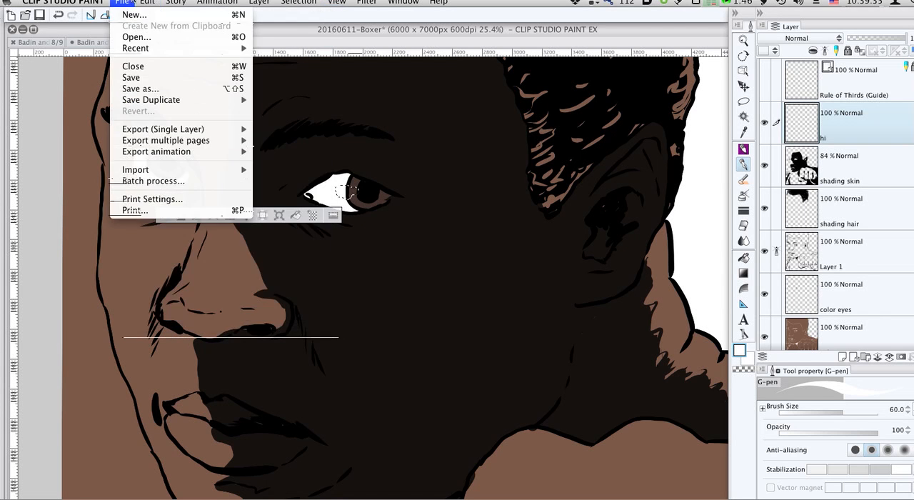
mouse_move(147, 2)
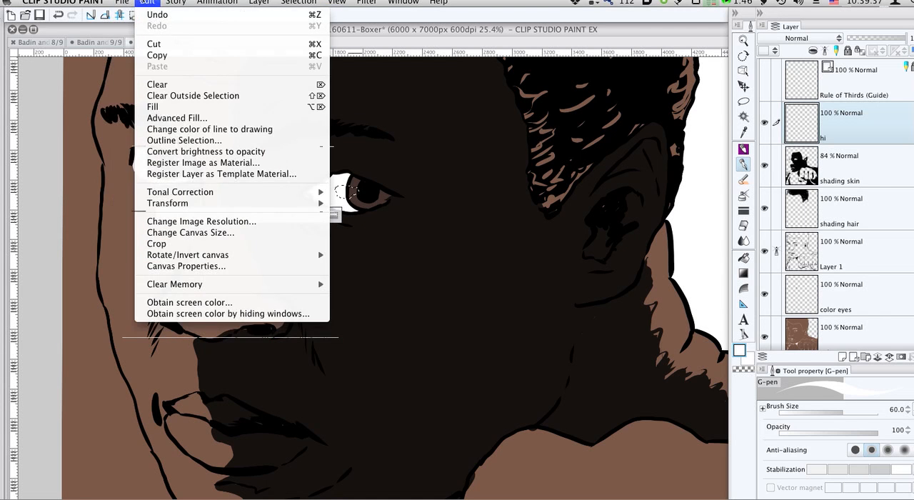
left_click(211, 141)
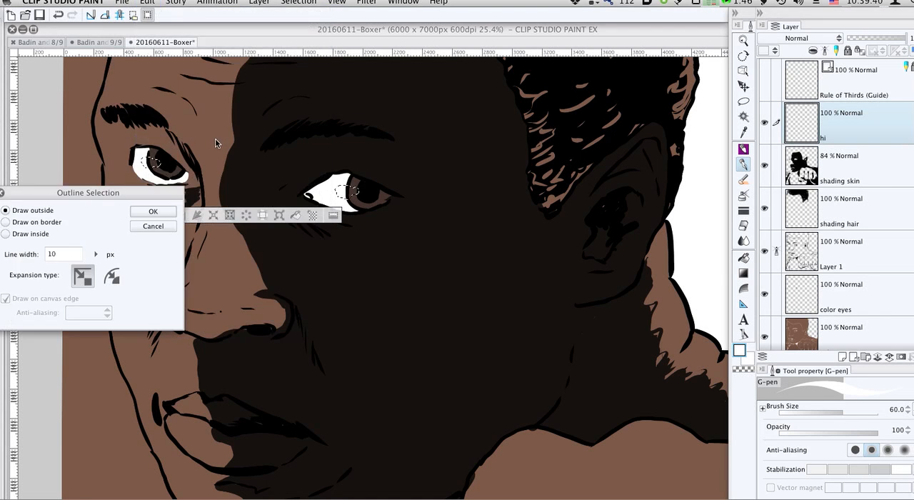
left_click(154, 213)
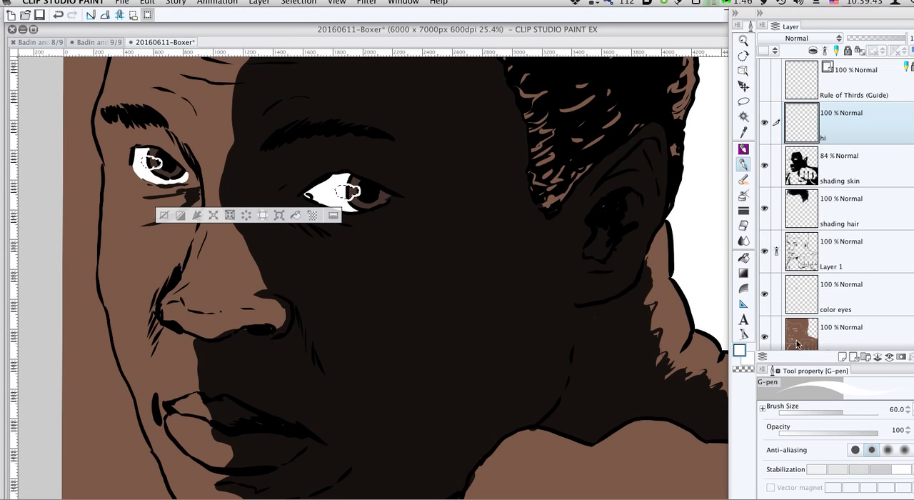
key("super+z")
- Outline the highlight selections in black with a 10 px line drawn outside on the hi layer, and deselect
key("x")
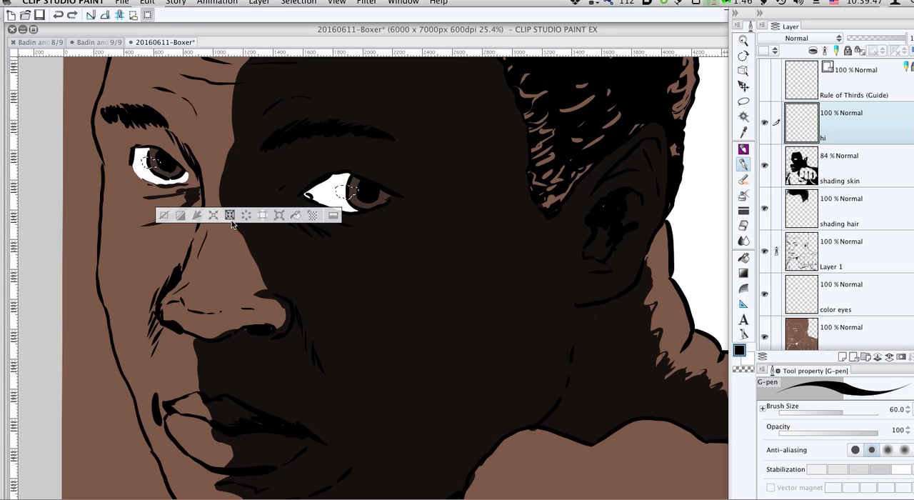
left_click(164, 214)
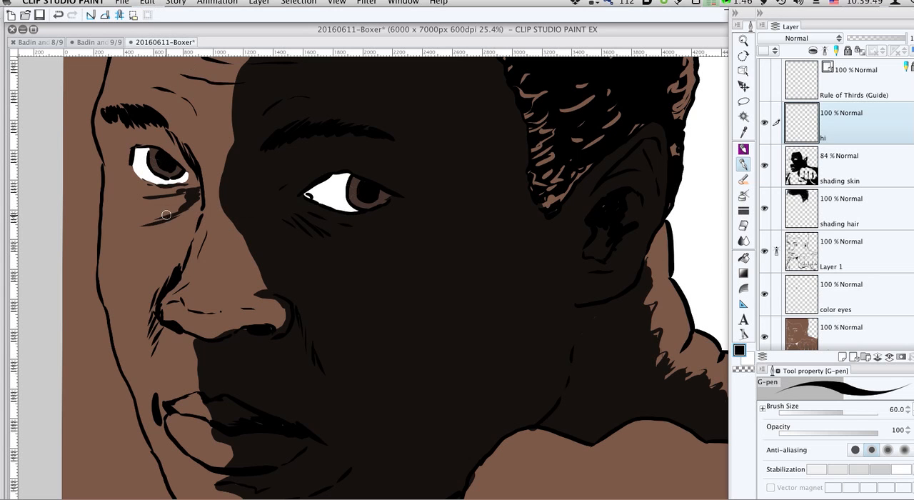
left_click(146, 2)
left_click(159, 15)
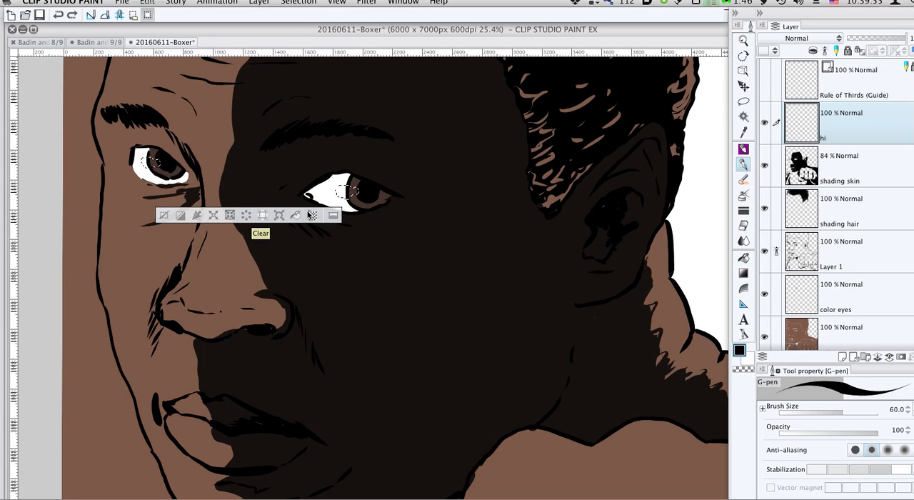
left_click(146, 2)
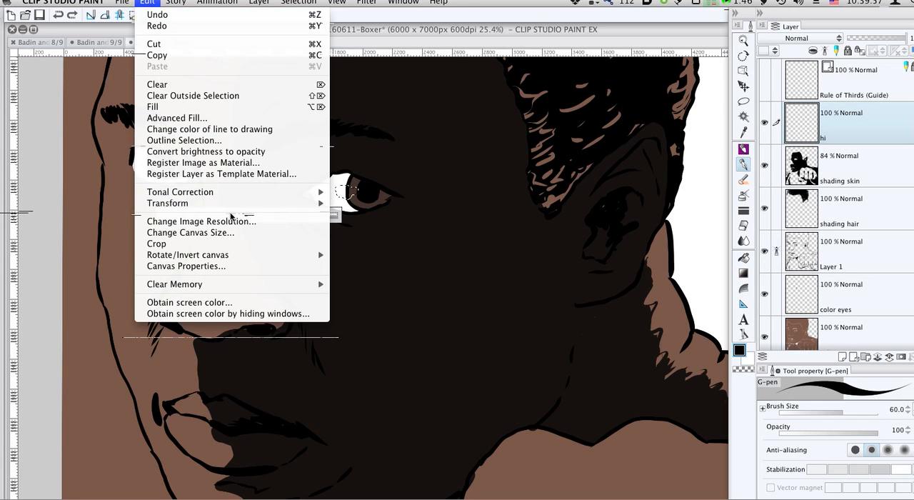
mouse_move(231, 208)
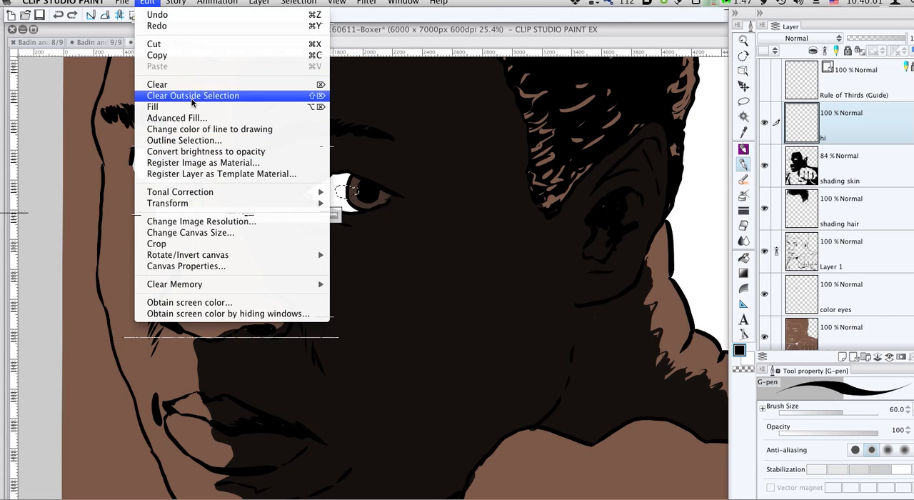
left_click(199, 141)
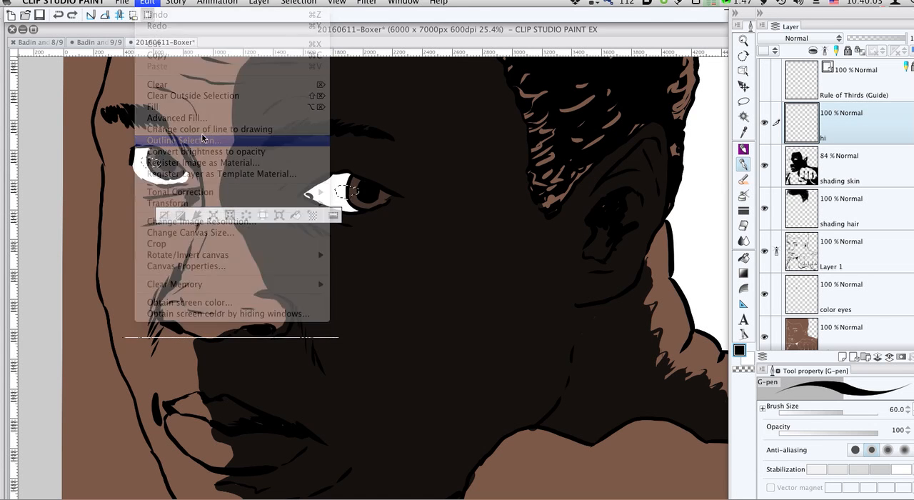
left_click(153, 212)
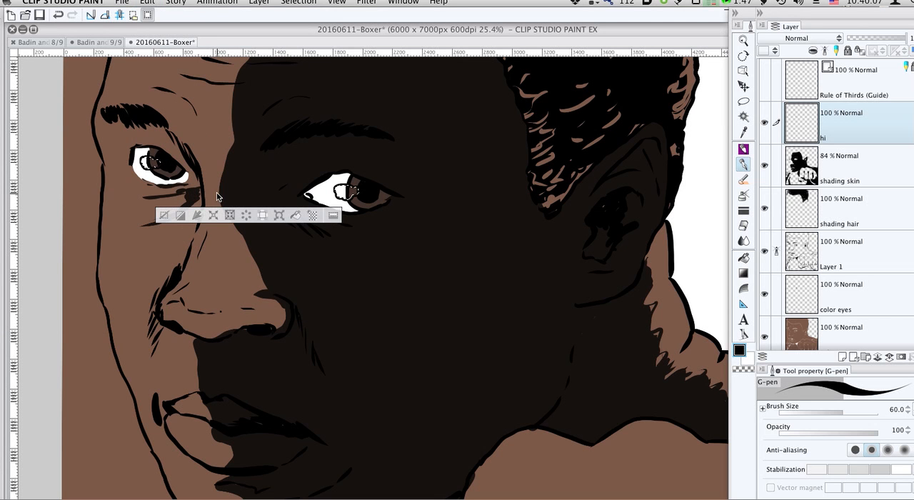
key("super+d")
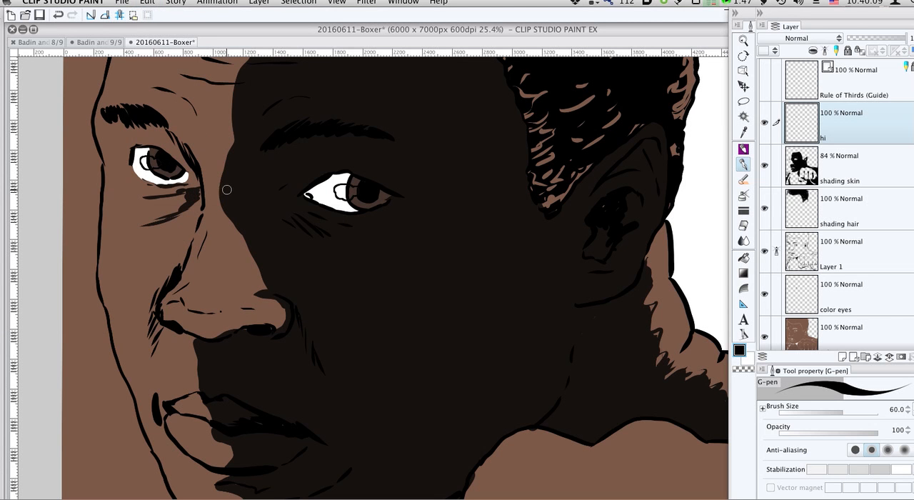
- Turn off area scaling and multiple referring for the fill, and fill the outlined eye highlights with white on the hi layer
key("g")
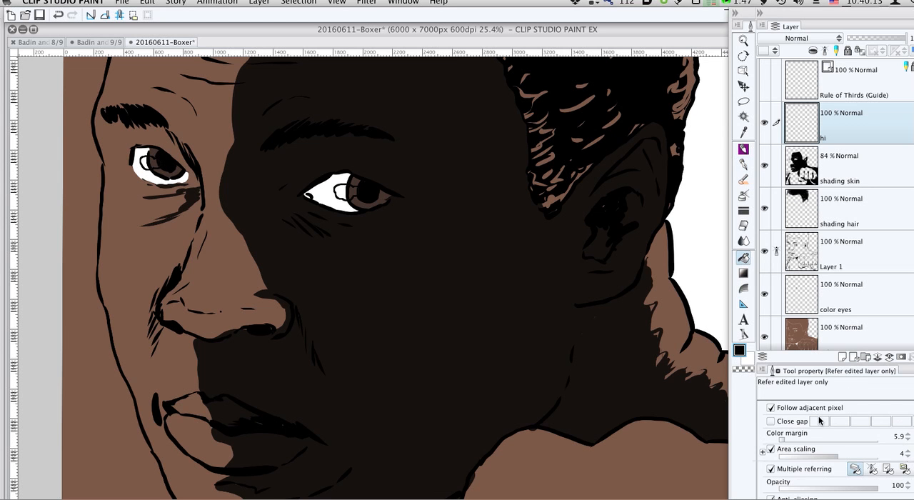
left_click(799, 450)
key("x")
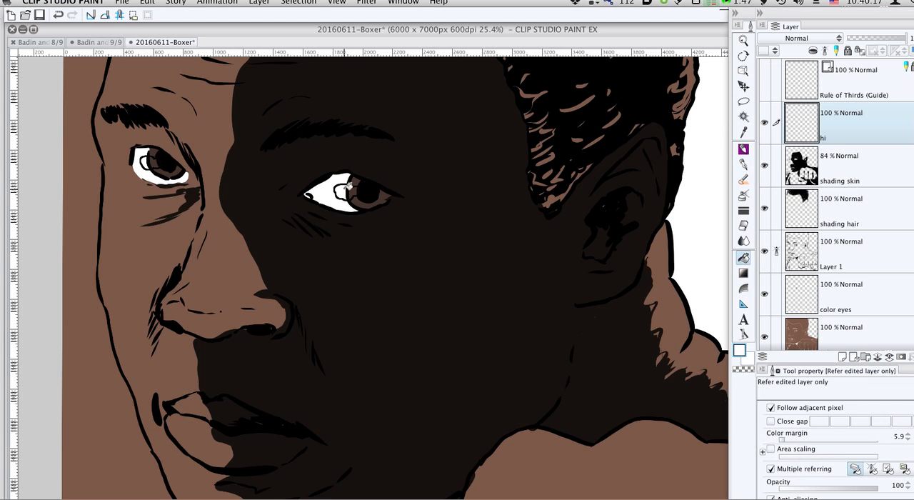
left_click(810, 468)
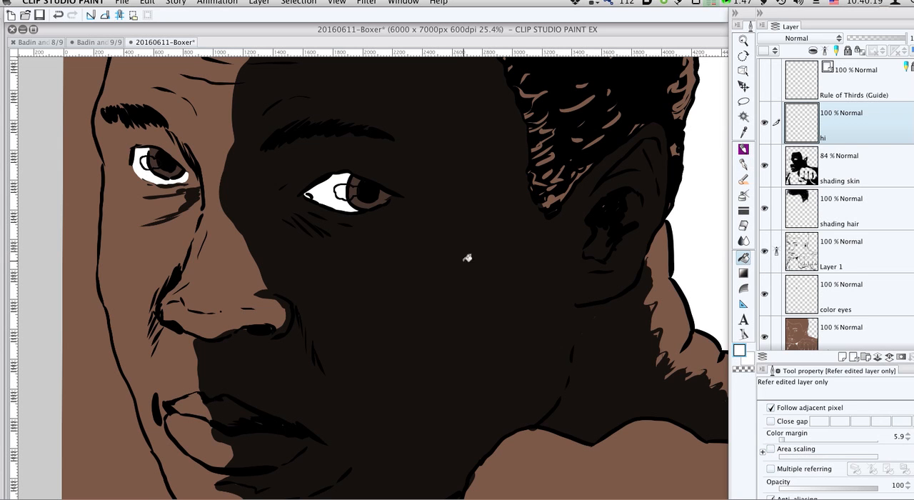
left_click(345, 188)
- Auto-select the brown background area beside the lit side of the face on the color layer and delete its colour
scroll(195, 146, "down", 3)
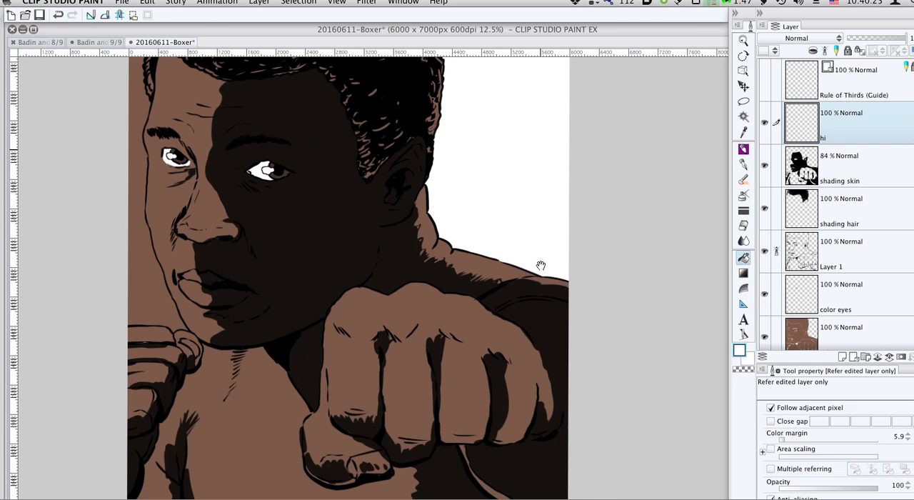
left_click_drag(540, 265, 633, 312)
left_click(813, 334)
key("w")
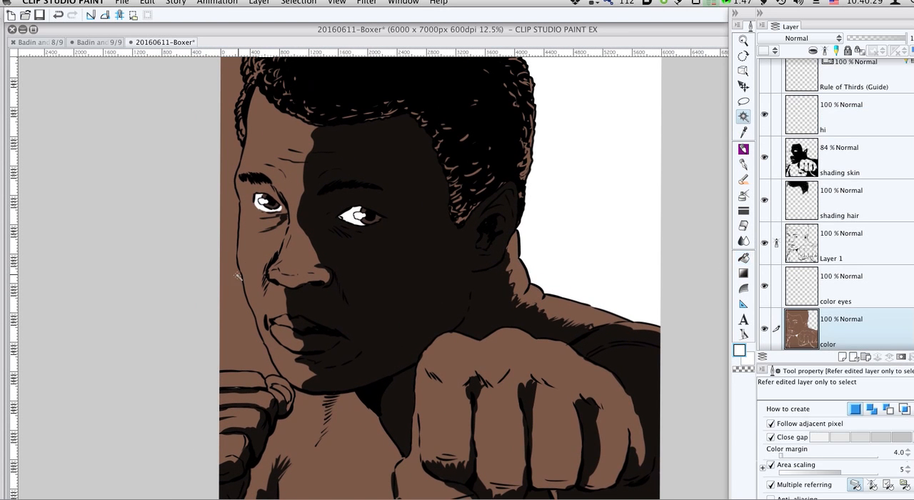
left_click(232, 278)
key("Delete")
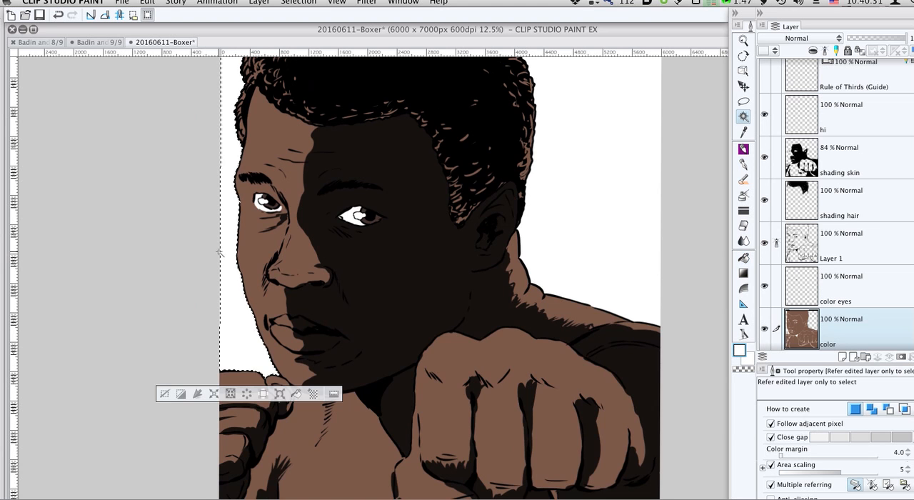
scroll(492, 251, "up", 3)
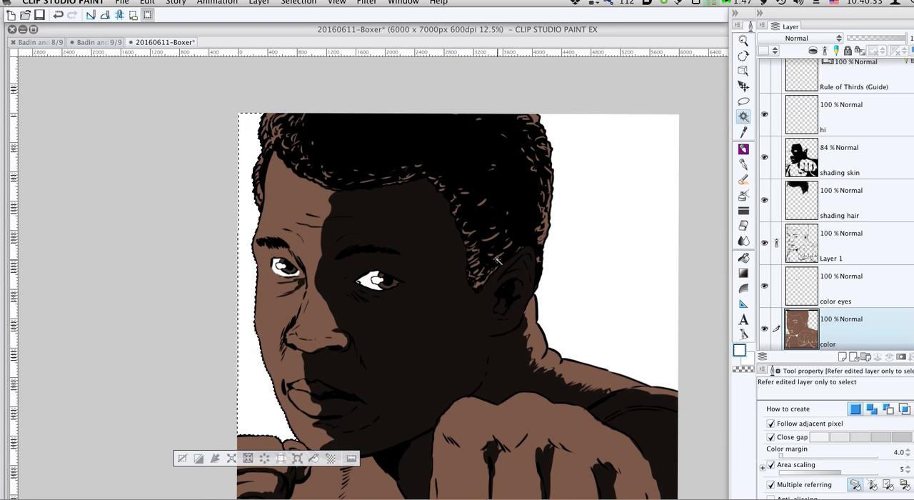
- Deselect the background and add a raster layer named color hair above the color layer
key("super+d")
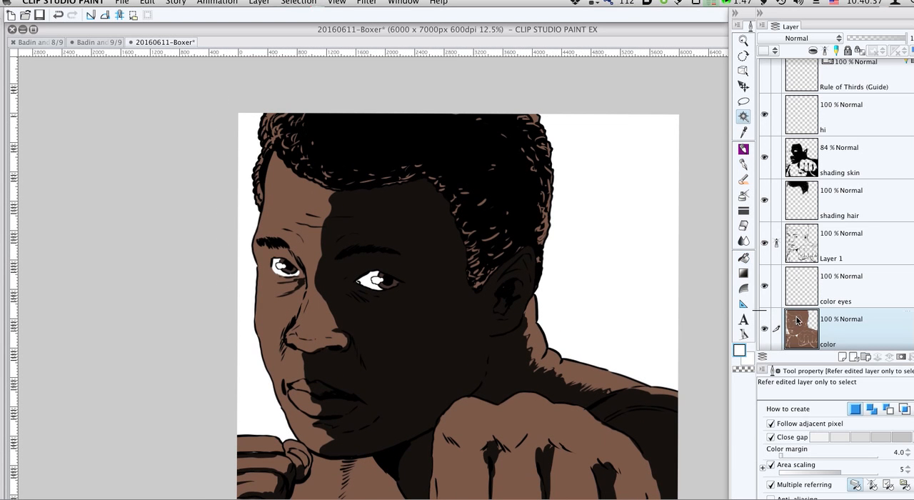
left_click(843, 356)
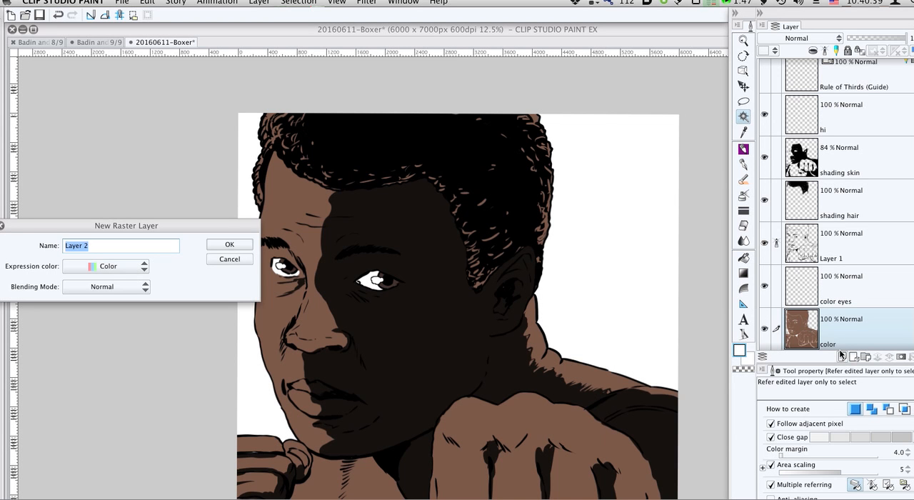
type("color hair")
key("Return")
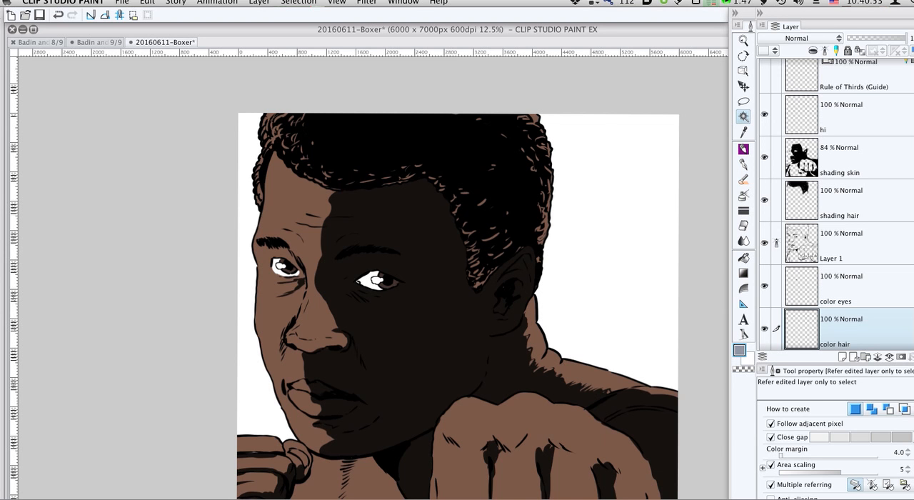
- Paint the curl texture across the hair grey on the color hair layer with the G-pen at sizes between 150 and 400
key("p")
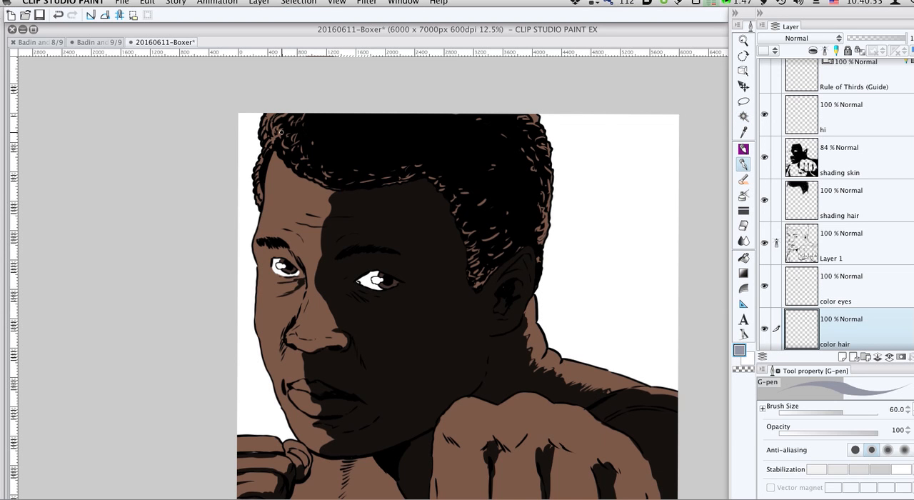
key("]")
mouse_move(274, 135)
left_mouse_down()
mouse_move(271, 117)
mouse_move(266, 137)
mouse_move(296, 130)
mouse_move(270, 144)
left_mouse_up()
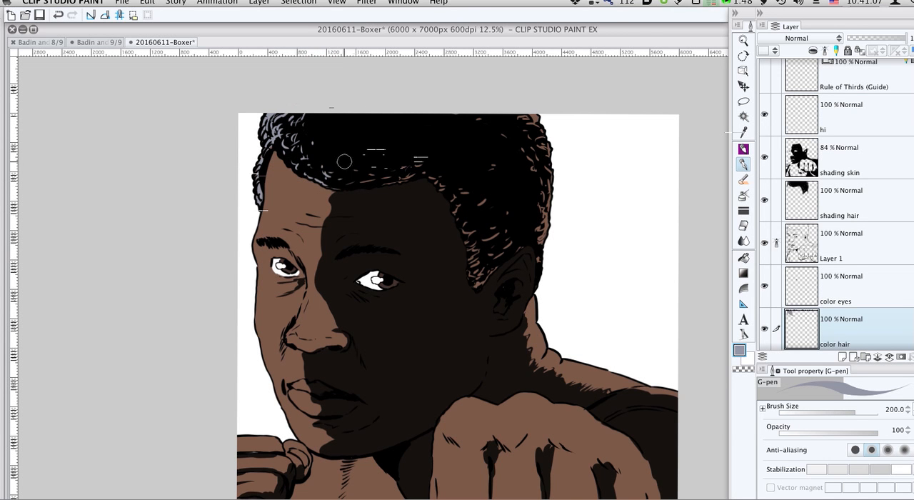
key("]")
key("]")
key("]")
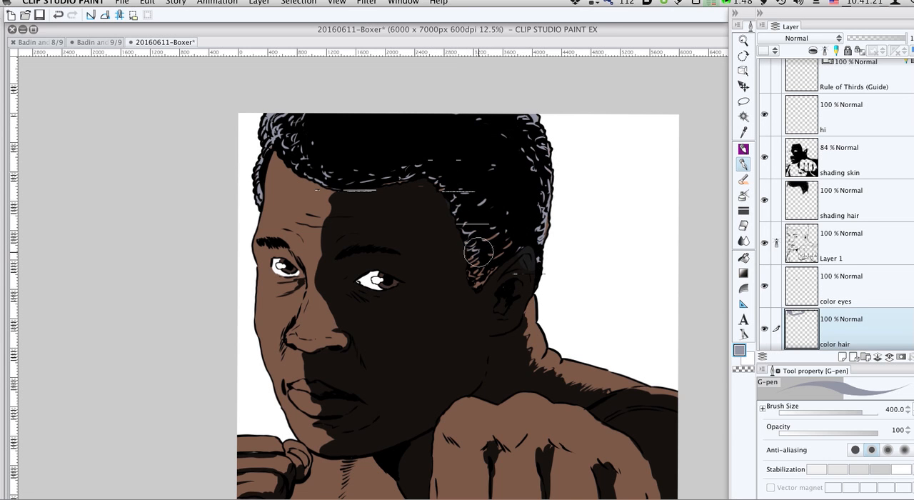
key("bracketleft")
key("bracketleft")
key("bracketleft")
key("bracketleft")
key("bracketleft")
key("bracketleft")
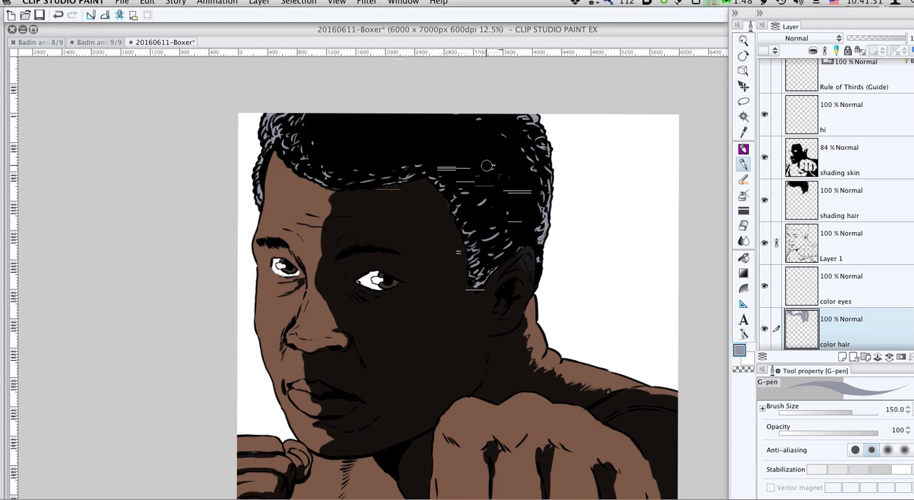
left_click_drag(507, 221, 465, 176)
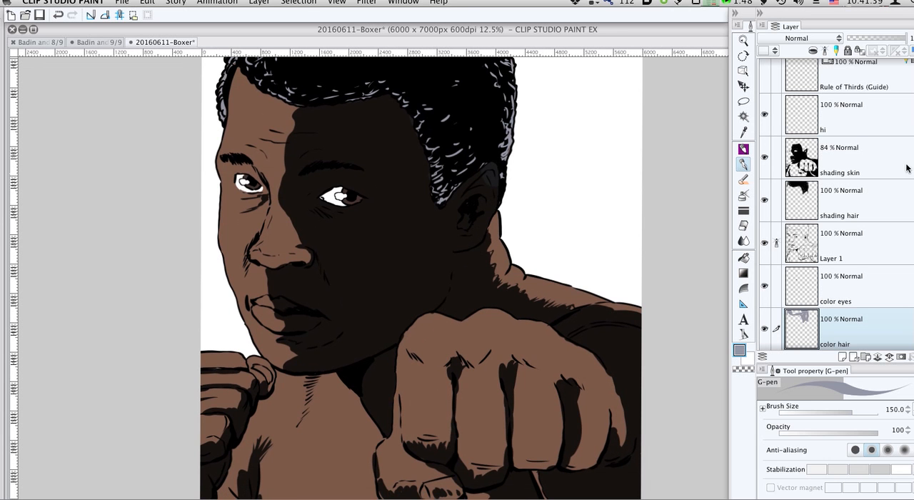
- Paint the thumbnail of the front fist a lighter brown on the color layer with the G-pen at size 150
scroll(835, 205, "up", 1)
left_click(845, 136)
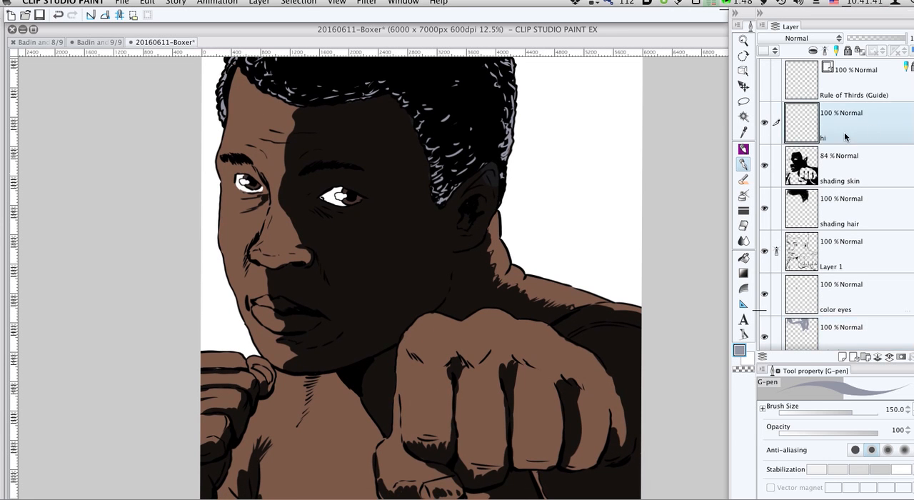
key("super+minus")
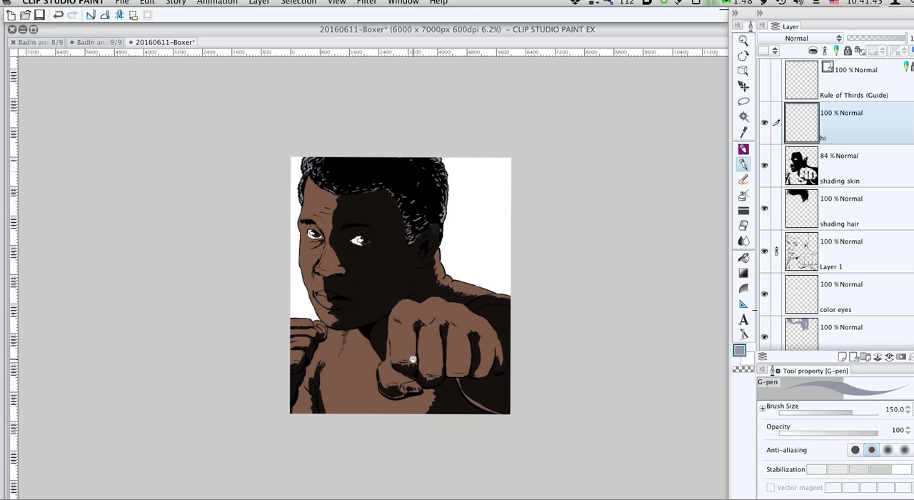
key("super+plus")
scroll(850, 241, "down", 3)
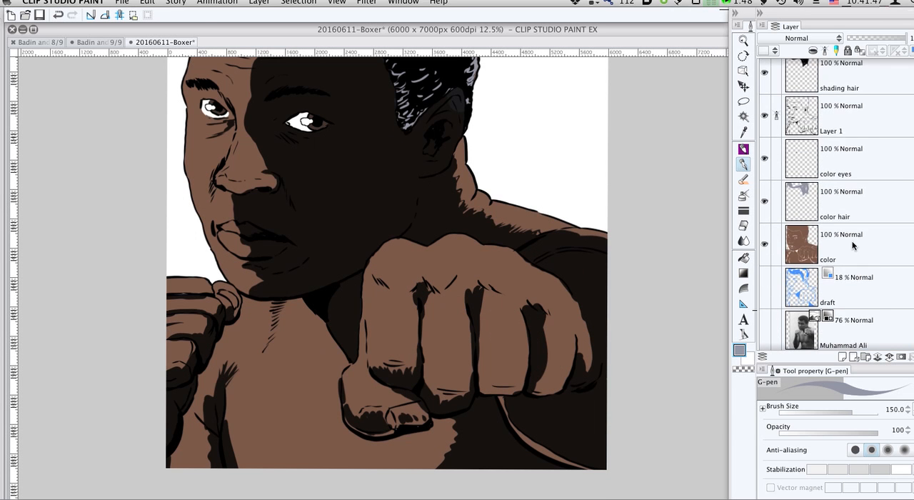
left_click(850, 243)
scroll(434, 340, "down", 3)
key("p")
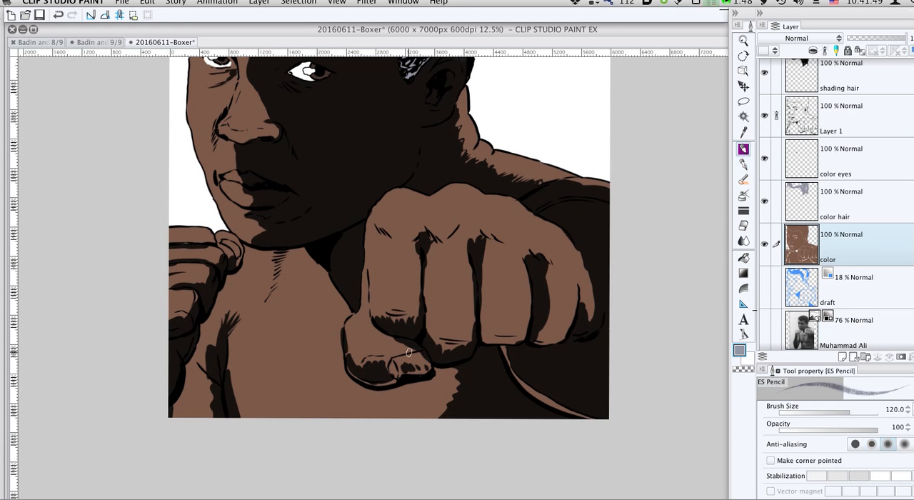
key("p")
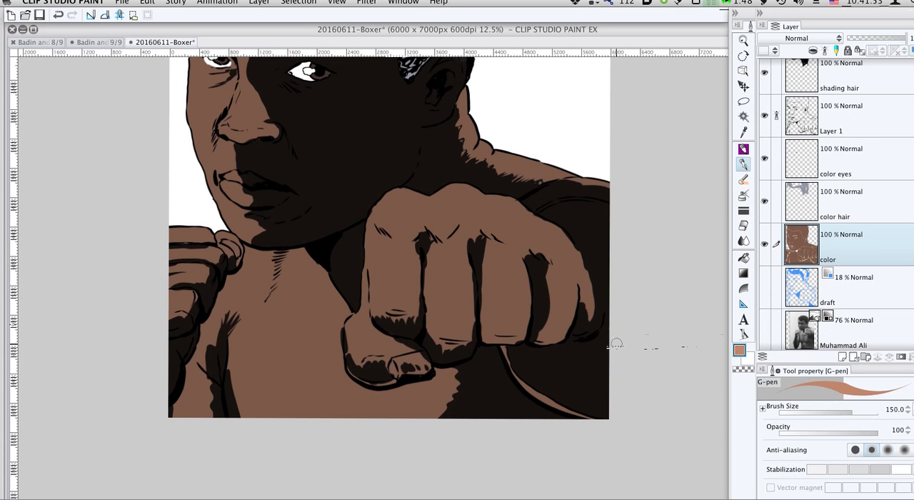
mouse_move(421, 356)
left_mouse_down()
mouse_move(393, 367)
mouse_move(397, 359)
mouse_move(399, 378)
mouse_move(403, 360)
mouse_move(420, 355)
mouse_move(427, 368)
mouse_move(395, 372)
mouse_move(430, 353)
mouse_move(427, 361)
left_mouse_up()
left_click_drag(456, 329, 440, 391)
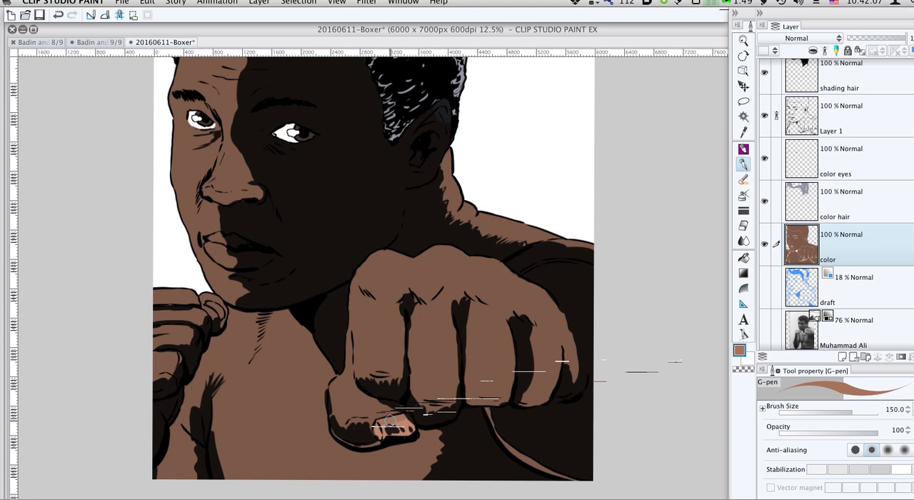
left_click_drag(381, 434, 412, 428)
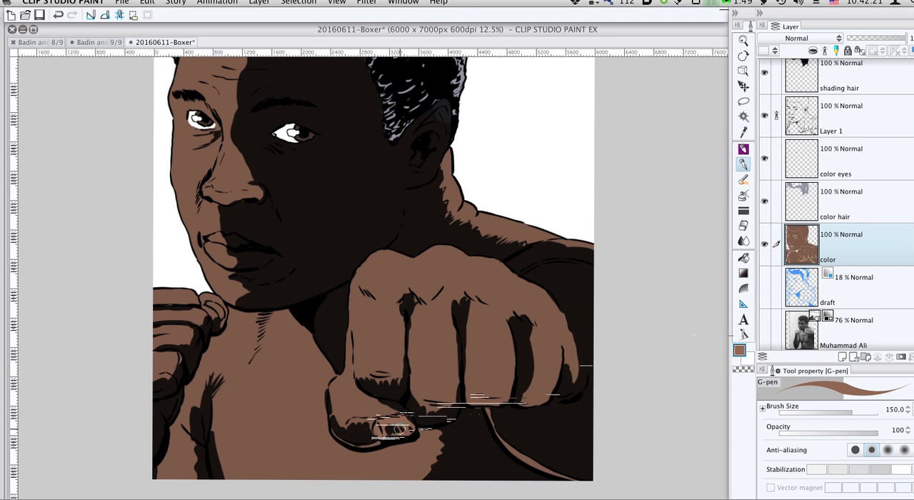
mouse_move(493, 353)
left_mouse_down()
mouse_move(486, 412)
mouse_move(493, 400)
left_mouse_up()
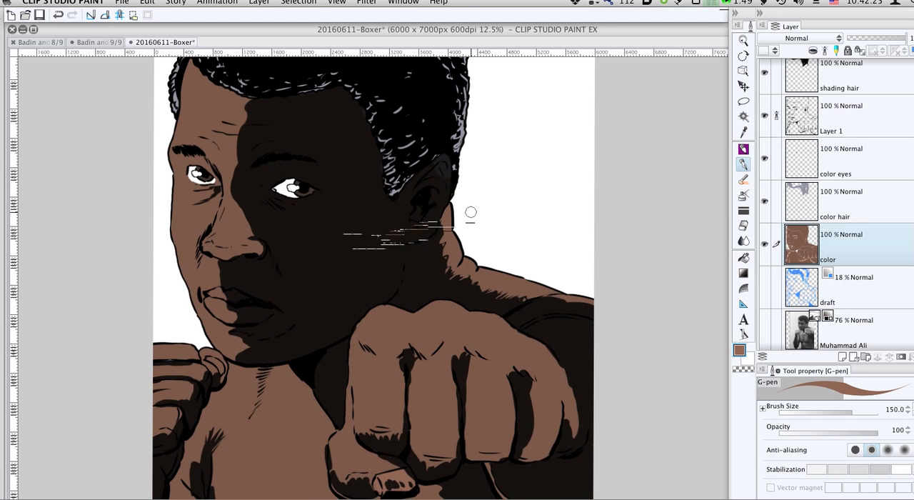
- Add a Hue/Saturation/Luminosity correction layer with lowered luminosity above the hi layer, and clear its mask so the darkening is hidden everywhere
scroll(470, 212, "down", 2)
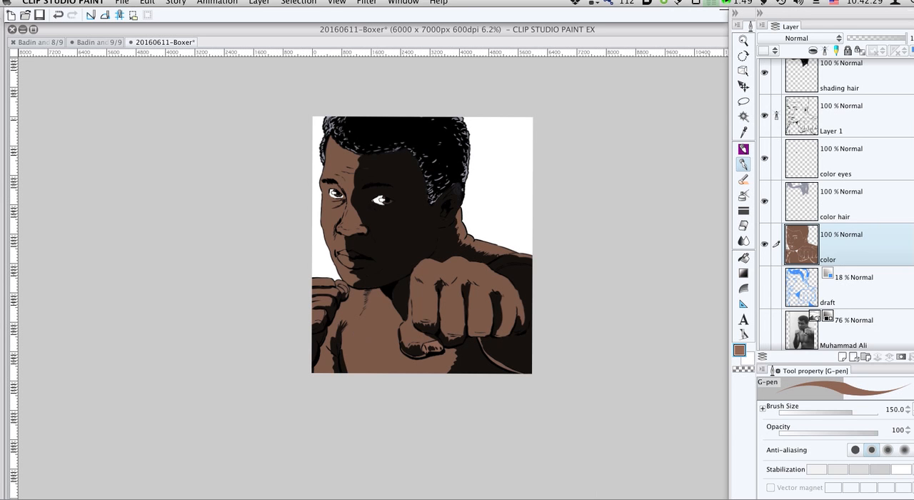
scroll(912, 93, "up", 3)
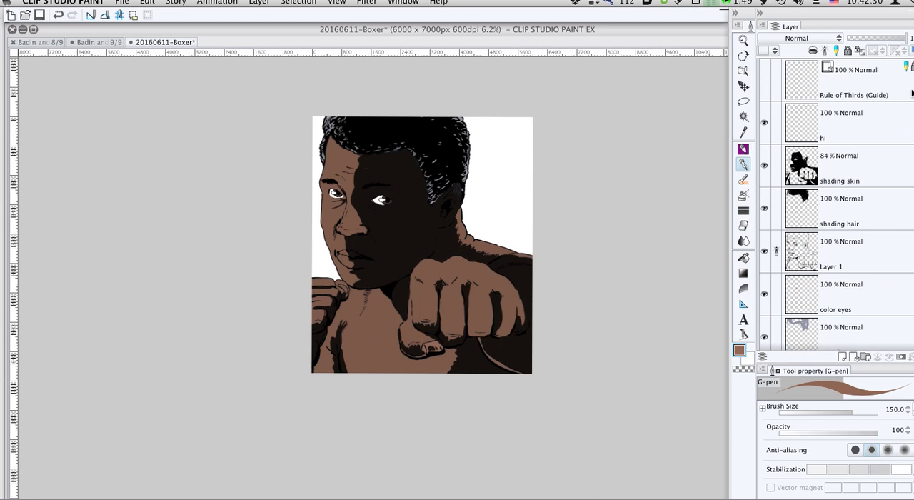
left_click(863, 123)
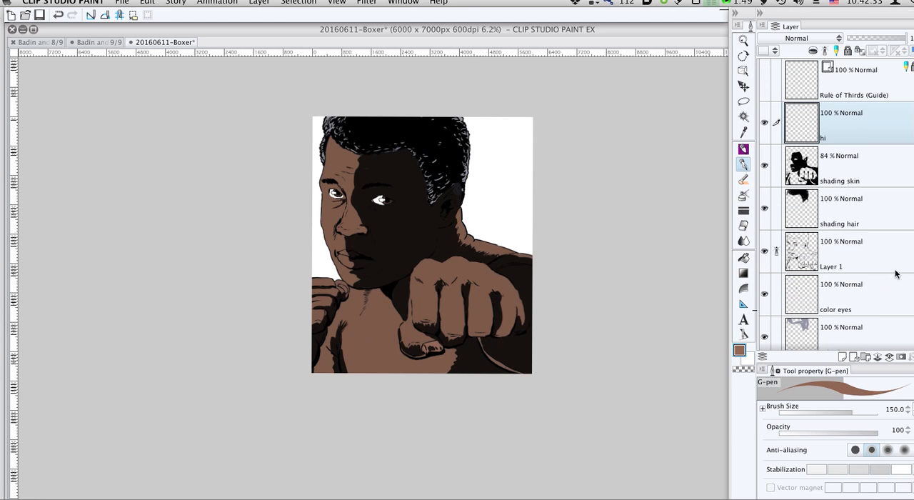
left_click(187, 2)
mouse_move(258, 2)
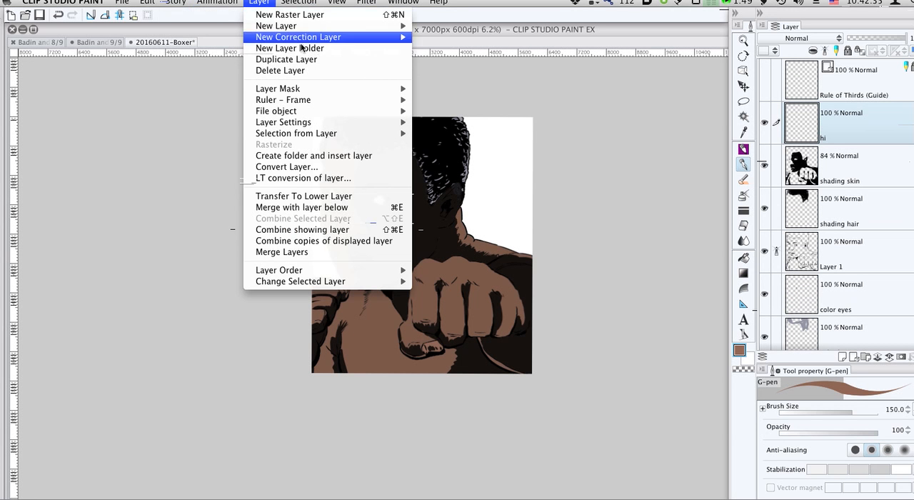
mouse_move(315, 37)
left_click(468, 45)
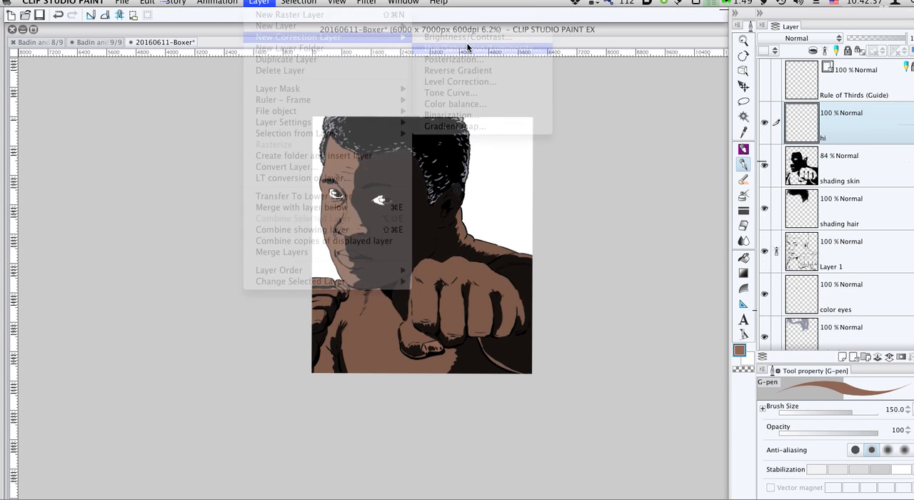
left_click_drag(561, 477, 506, 477)
left_click(695, 396)
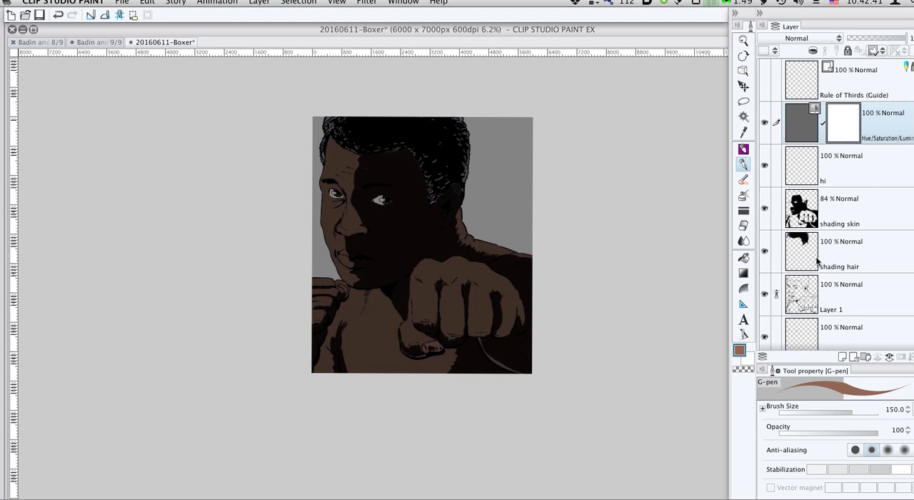
key("Delete")
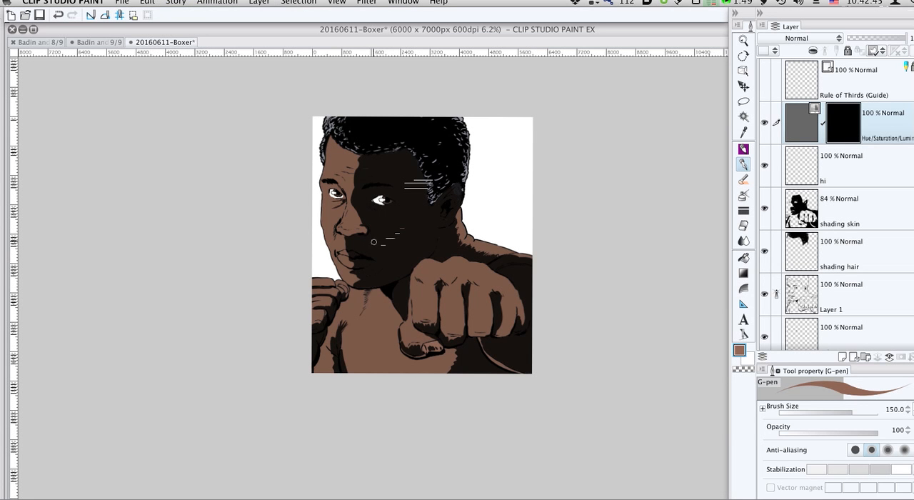
key("e")
key("bracketright")
key("bracketright")
key("bracketright")
key("bracketright")
key("bracketright")
key("bracketright")
key("bracketright")
key("bracketright")
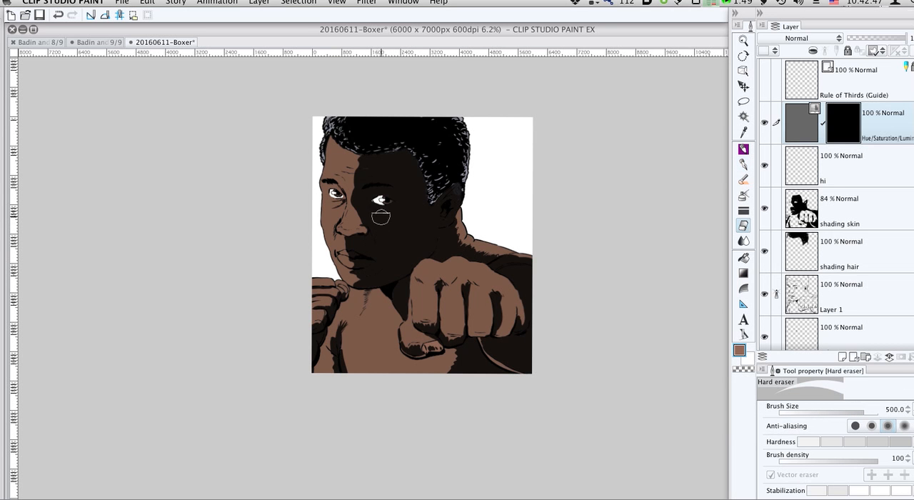
key("space")
left_click(393, 285, "super")
left_click(393, 285, "super")
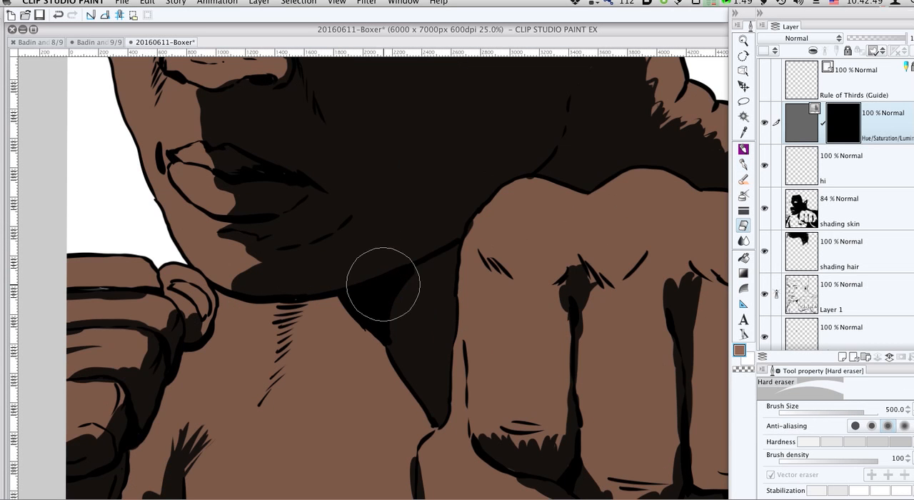
left_click(377, 287, "alt")
key("bracketleft")
key("bracketleft")
key("bracketleft")
key("bracketleft")
key("bracketleft")
key("bracketleft")
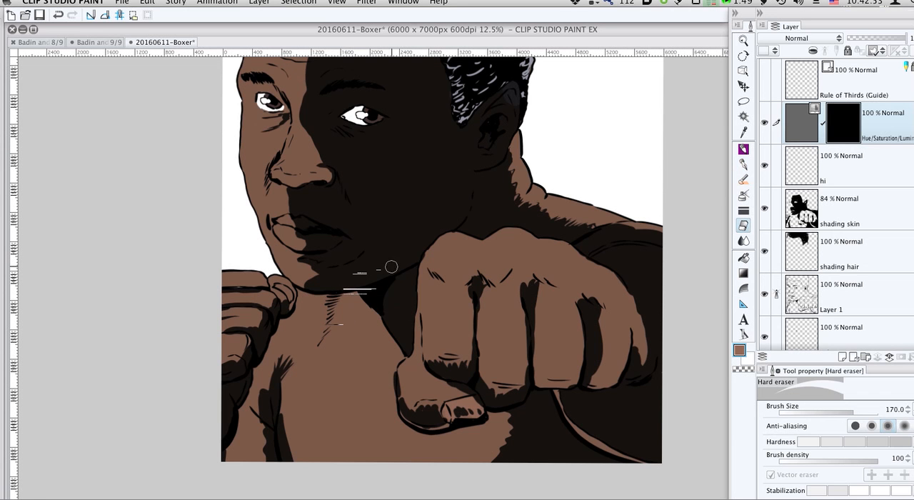
- Paint a shadow along the edge between index finger and thumb on the correction layer's mask, using a black G-pen at size 150
key("p")
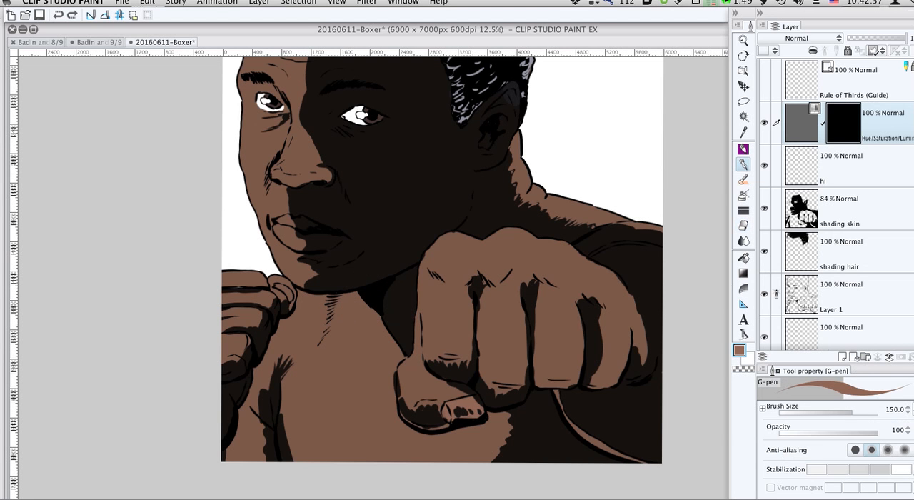
left_click(400, 221, "alt")
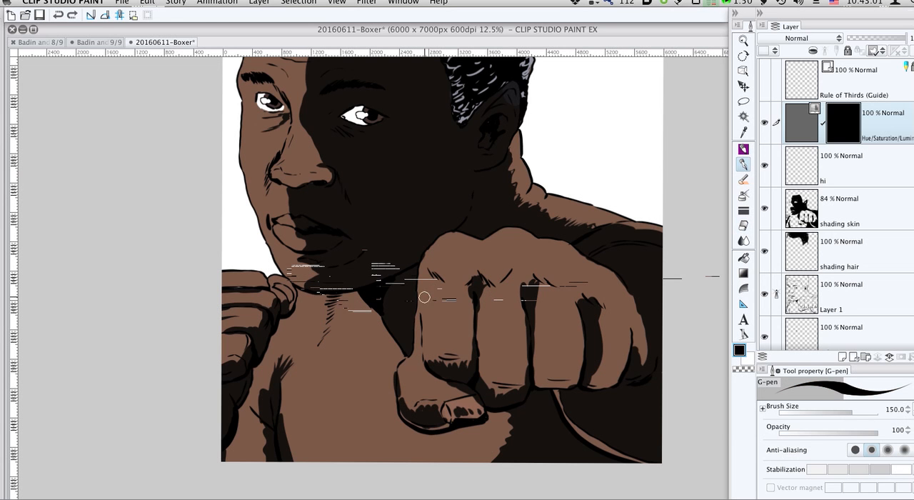
mouse_move(421, 332)
left_mouse_down()
mouse_move(422, 368)
mouse_move(467, 393)
mouse_move(438, 384)
left_mouse_up()
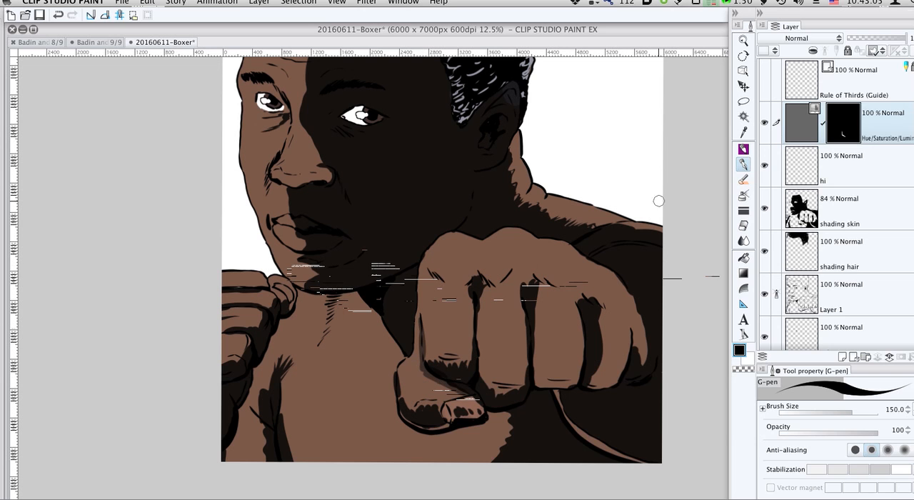
- Raise the luminosity of the Hue/Saturation/Luminosity correction layer slightly to soften the painted shadow
double_click(805, 123)
left_click_drag(506, 475, 528, 478)
left_click(696, 396)
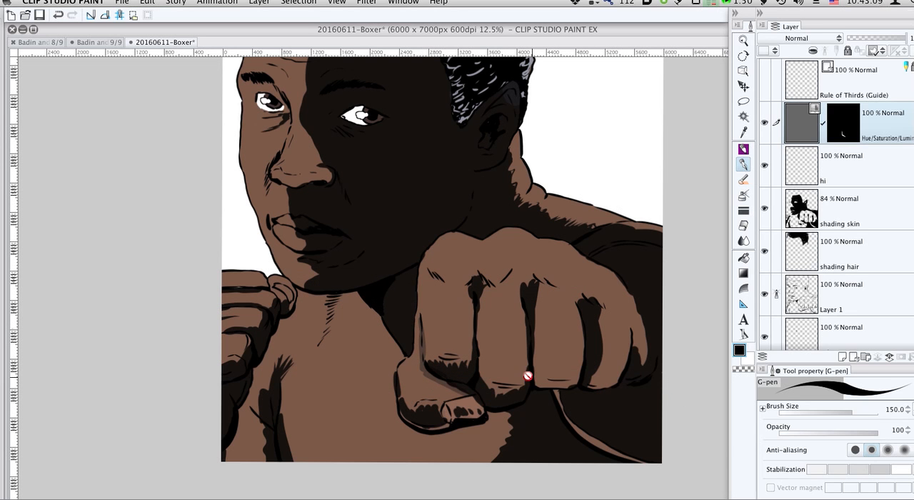
- Paint midtone shadows on the correction layer's mask along the front fist's finger undersides, finger gaps, knuckles and thumb with the G-pen at size 150
left_click(843, 134)
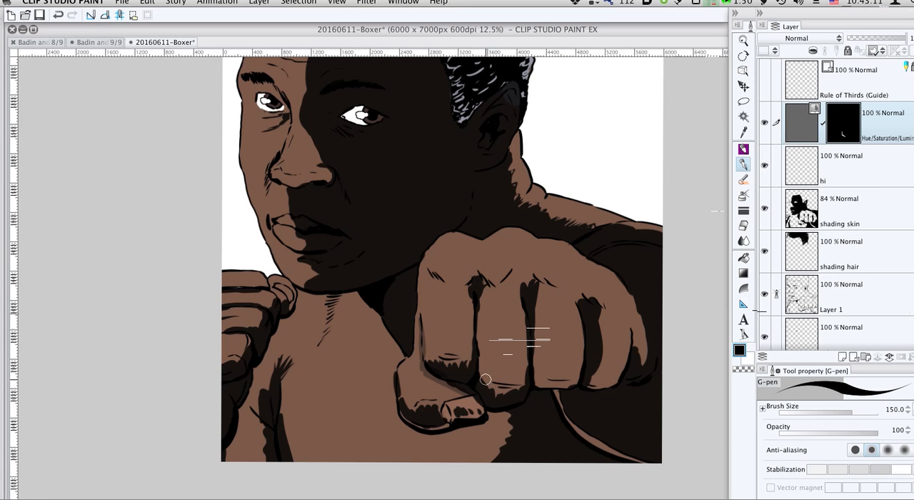
mouse_move(513, 387)
left_mouse_down()
mouse_move(530, 385)
mouse_move(518, 381)
left_mouse_up()
mouse_move(577, 384)
left_mouse_down()
mouse_move(550, 384)
mouse_move(573, 383)
left_mouse_up()
left_click_drag(518, 382, 479, 373)
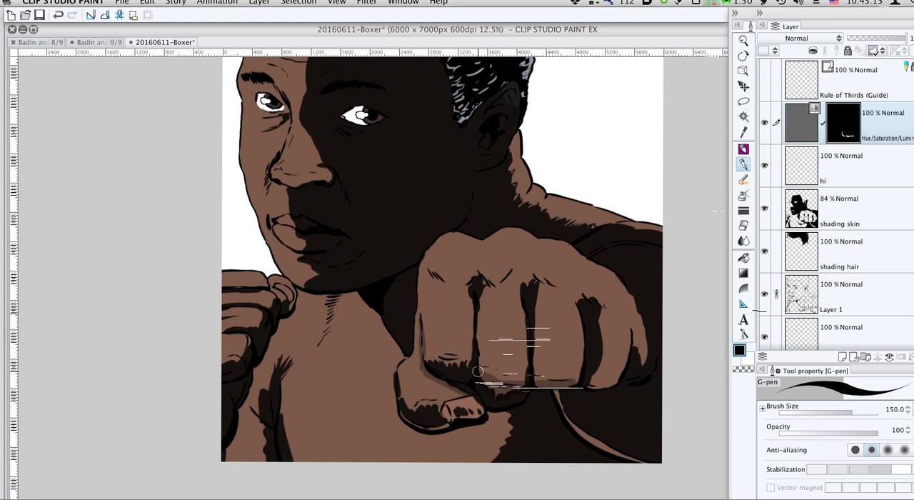
mouse_move(614, 380)
left_mouse_down()
mouse_move(584, 384)
mouse_move(620, 380)
left_mouse_up()
mouse_move(468, 355)
left_mouse_down()
mouse_move(440, 356)
mouse_move(468, 352)
left_mouse_up()
left_click_drag(468, 315, 465, 349)
left_click_drag(465, 294, 467, 344)
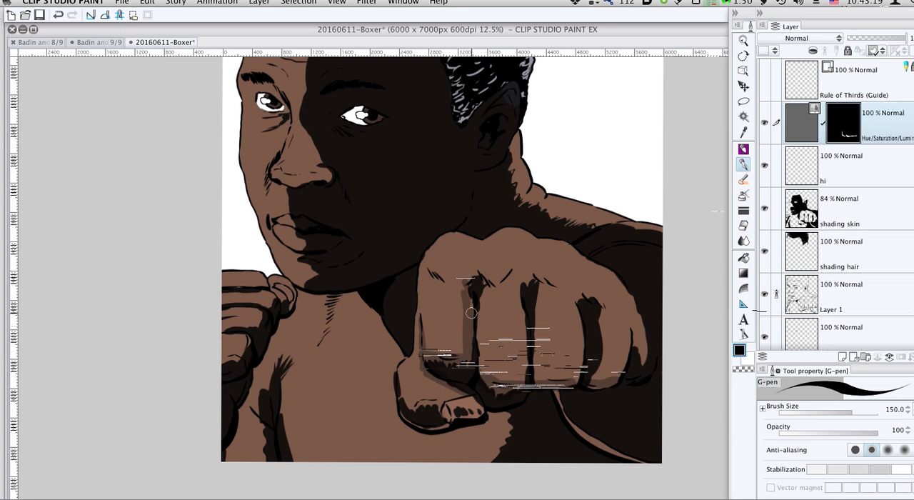
mouse_move(473, 278)
left_mouse_down()
mouse_move(459, 340)
mouse_move(447, 358)
mouse_move(485, 335)
mouse_move(453, 354)
mouse_move(465, 345)
mouse_move(518, 370)
mouse_move(523, 355)
mouse_move(500, 371)
mouse_move(485, 348)
mouse_move(489, 376)
mouse_move(477, 310)
left_mouse_up()
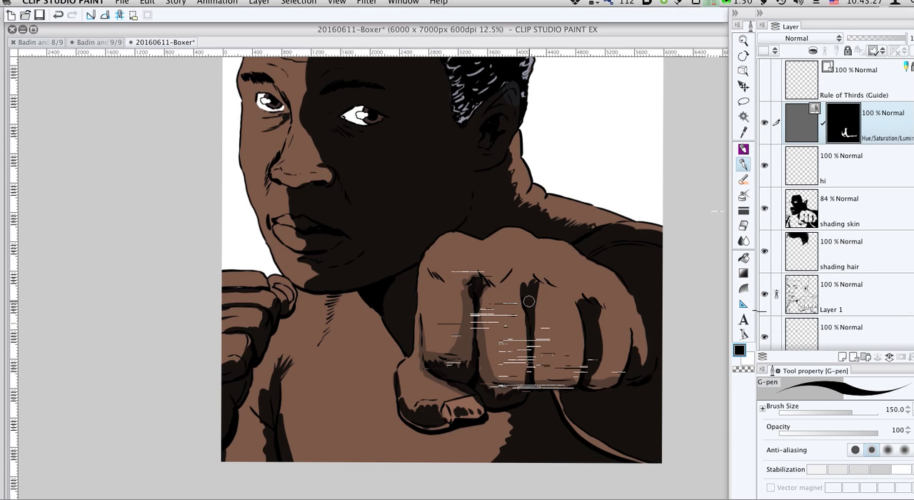
mouse_move(527, 318)
left_mouse_down()
mouse_move(521, 386)
mouse_move(524, 373)
mouse_move(490, 382)
mouse_move(478, 362)
left_mouse_up()
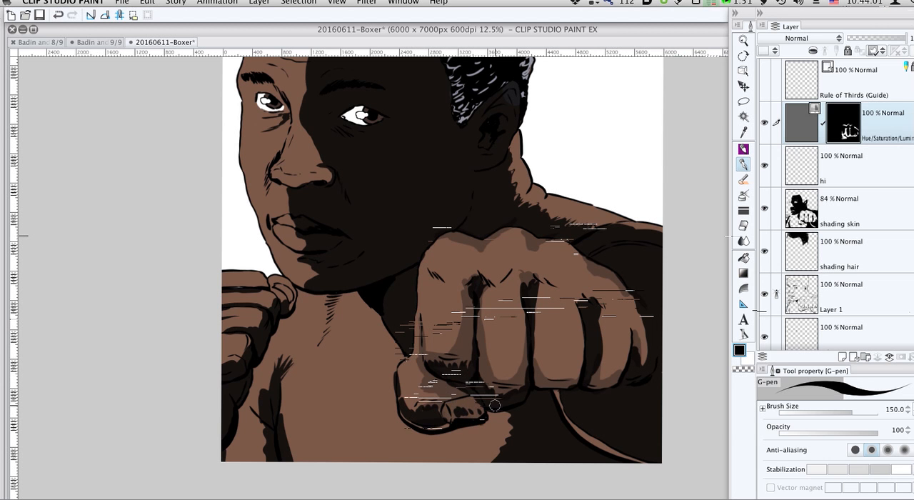
- Paint midtone shadows on the correction layer's mask along the chest, neck, chin, nose, forehead and shoulder shadow edges with the G-pen at size 400
key("bracketright")
key("bracketright")
key("bracketright")
key("bracketright")
key("bracketright")
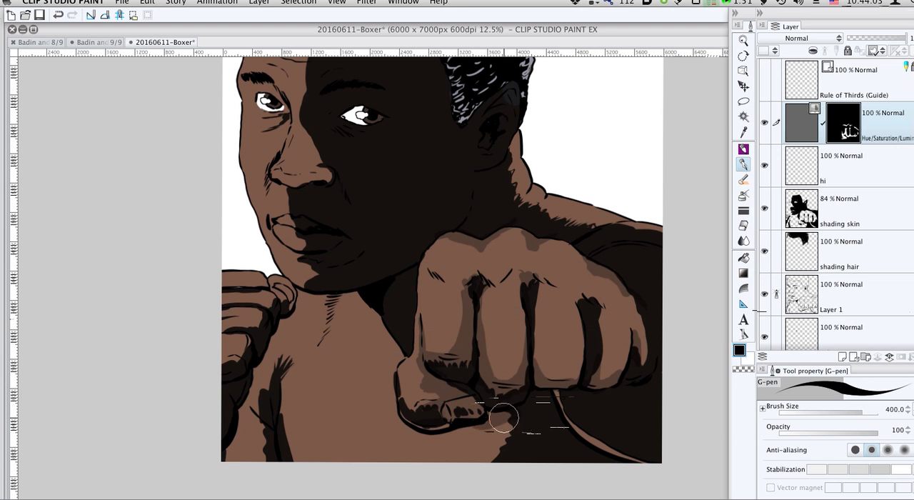
mouse_move(503, 421)
left_mouse_down()
mouse_move(504, 434)
mouse_move(481, 460)
mouse_move(501, 460)
left_mouse_up()
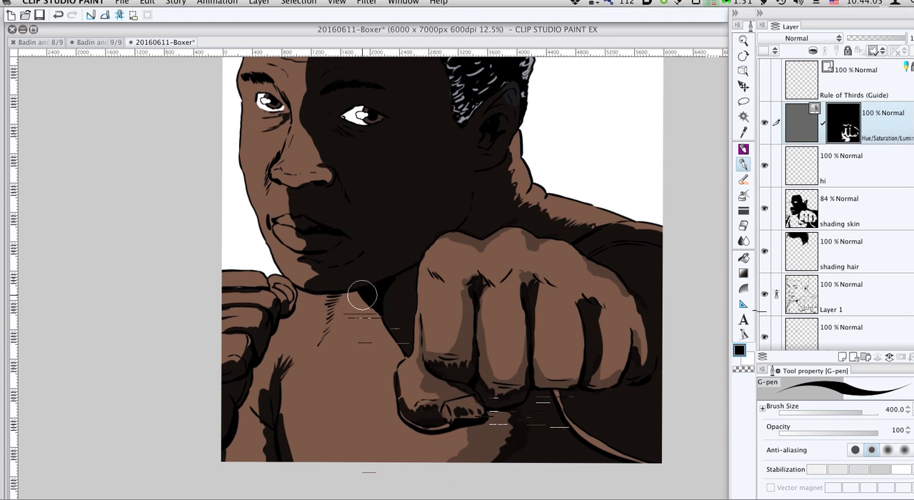
mouse_move(308, 297)
left_mouse_down()
mouse_move(354, 296)
mouse_move(307, 291)
mouse_move(350, 300)
mouse_move(308, 349)
mouse_move(316, 317)
mouse_move(300, 286)
left_mouse_up()
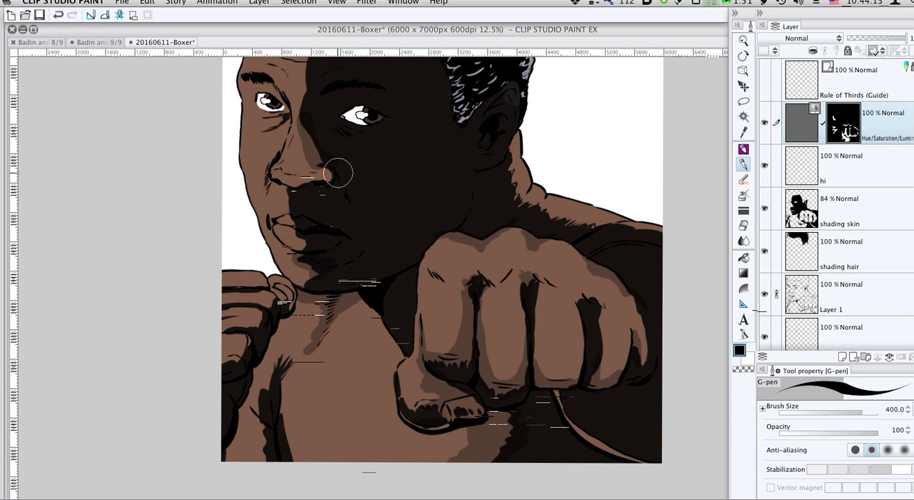
scroll(318, 183, "up", 5)
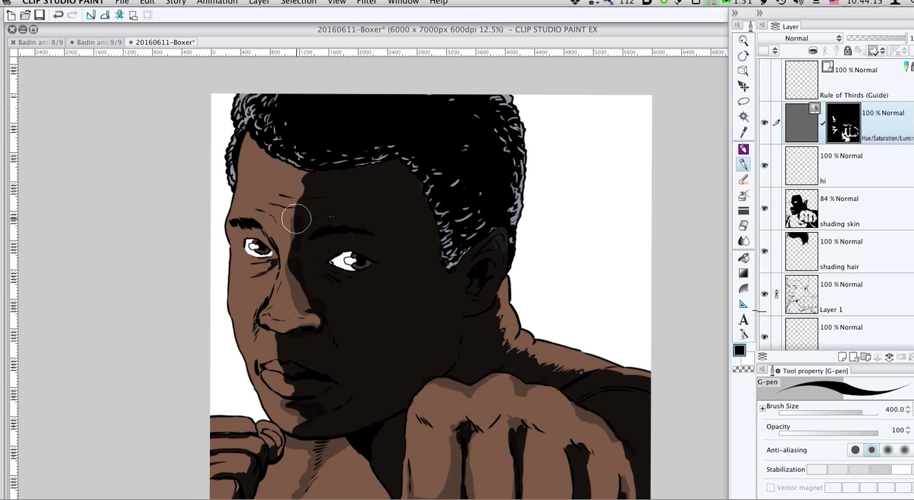
scroll(457, 214, "down", 3)
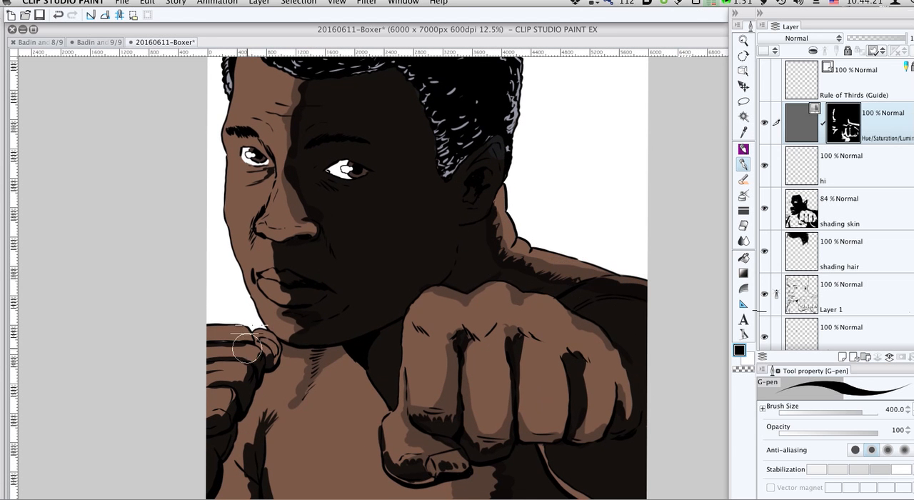
- Paint midtone shadows on the correction layer's mask over the rear fist and along the upper-arm and armpit creases with the G-pen at size 170
key("bracketleft")
key("bracketleft")
key("bracketleft")
key("bracketleft")
mouse_move(249, 344)
left_mouse_down()
mouse_move(222, 350)
mouse_move(245, 364)
mouse_move(245, 354)
mouse_move(217, 356)
mouse_move(239, 379)
mouse_move(186, 385)
mouse_move(225, 394)
mouse_move(226, 404)
mouse_move(208, 411)
mouse_move(265, 346)
mouse_move(257, 345)
mouse_move(272, 363)
mouse_move(277, 349)
mouse_move(269, 369)
mouse_move(257, 345)
left_mouse_up()
scroll(241, 429, "down", 5)
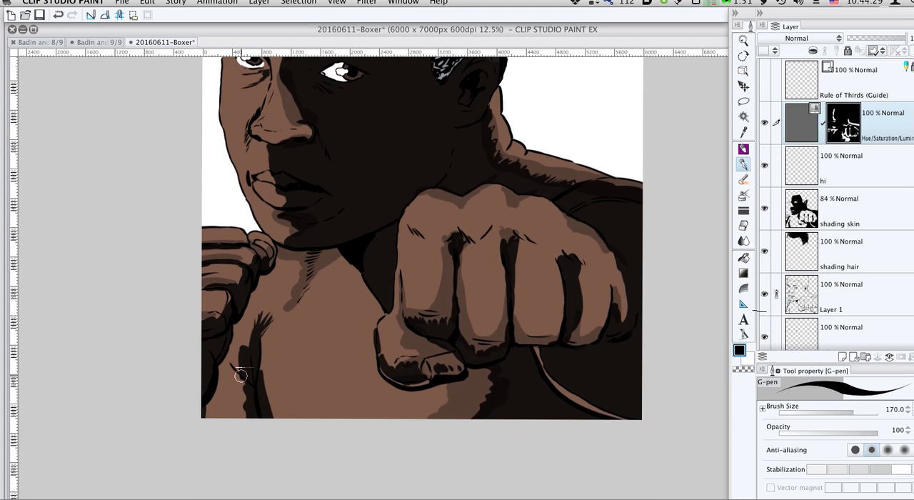
mouse_move(249, 334)
left_mouse_down()
mouse_move(241, 374)
mouse_move(232, 359)
mouse_move(243, 410)
left_mouse_up()
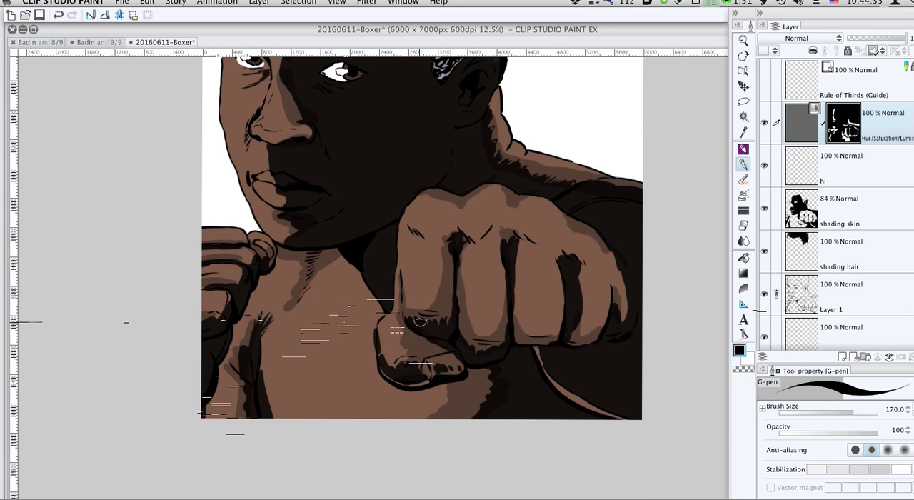
key("super+0")
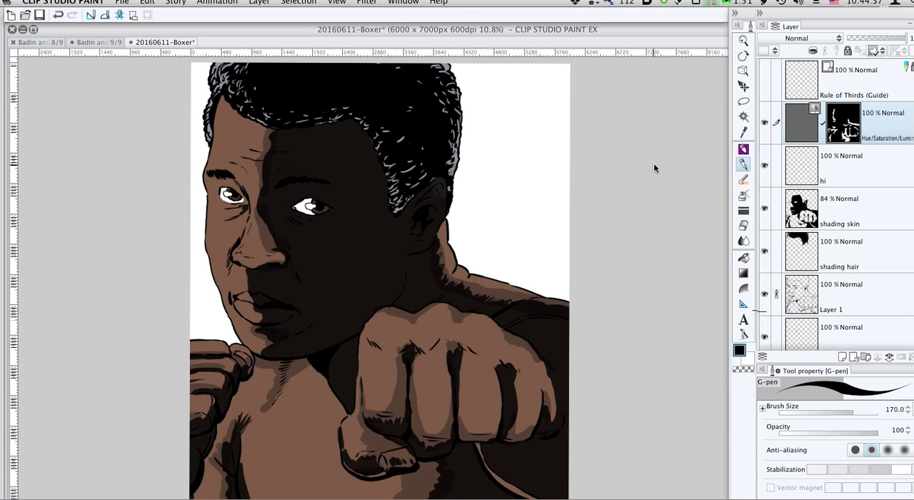
left_click_drag(483, 231, 498, 239)
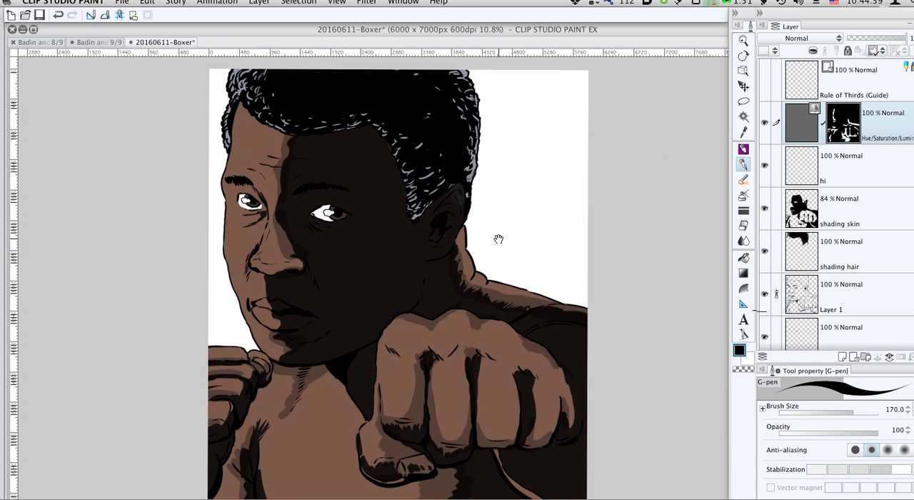